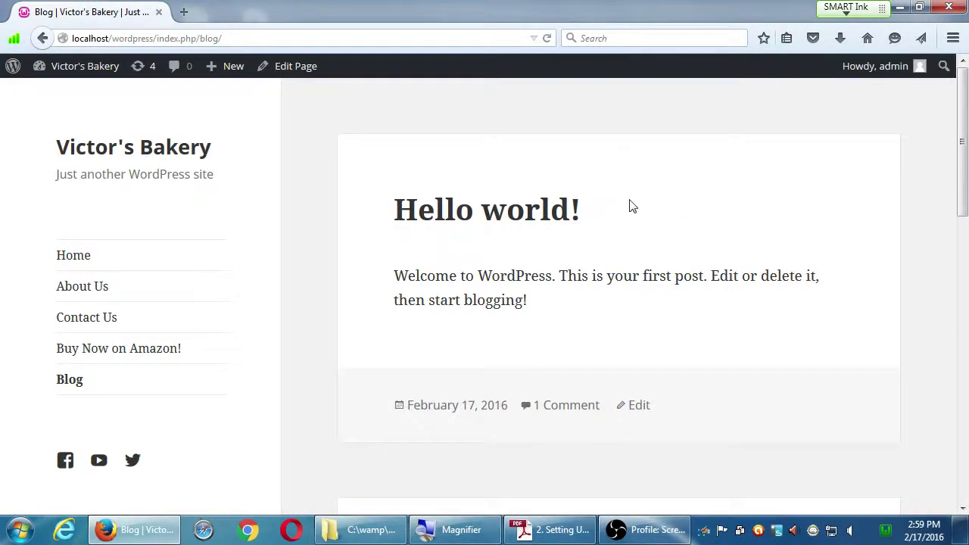
Go from the Dashboard to Appearance > Themes to list the installed themes.
mouse_move(83, 66)
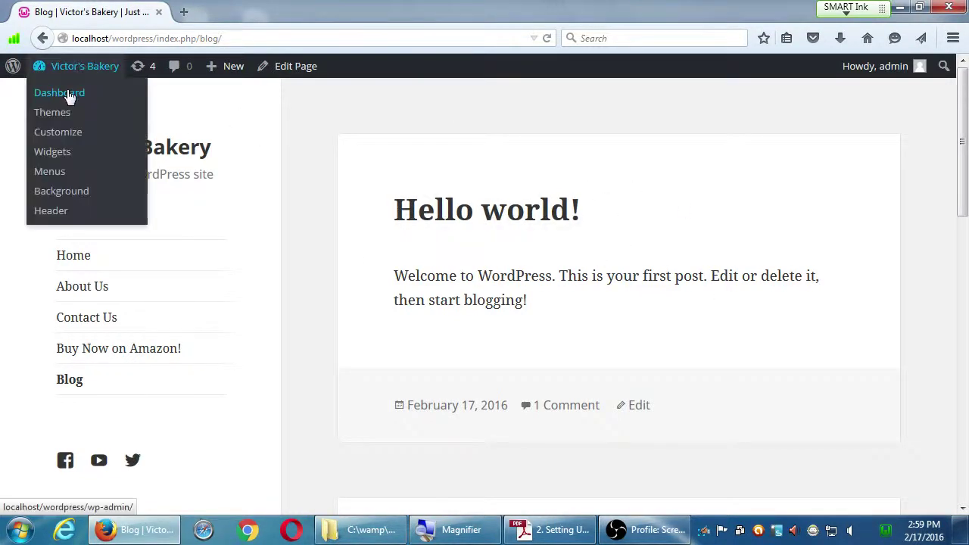
click(64, 93)
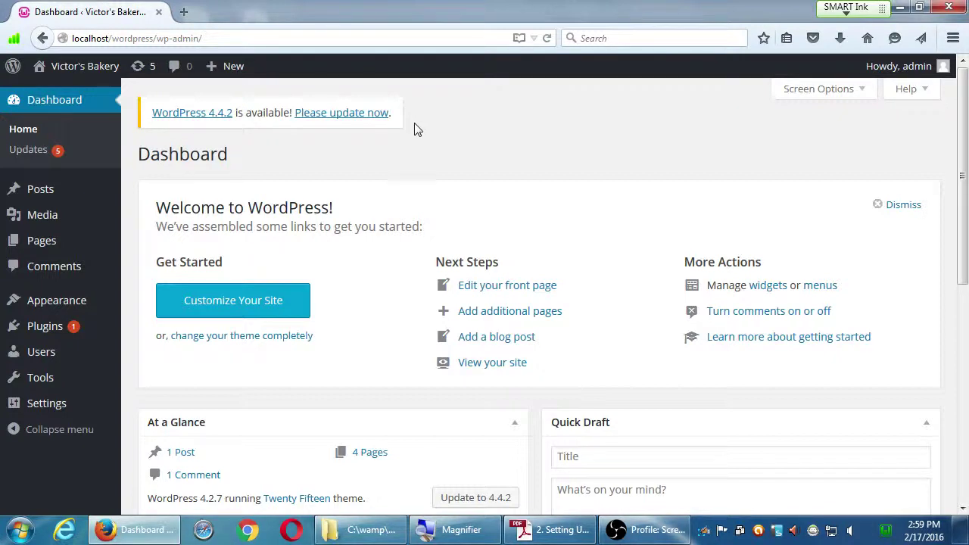
mouse_move(64, 310)
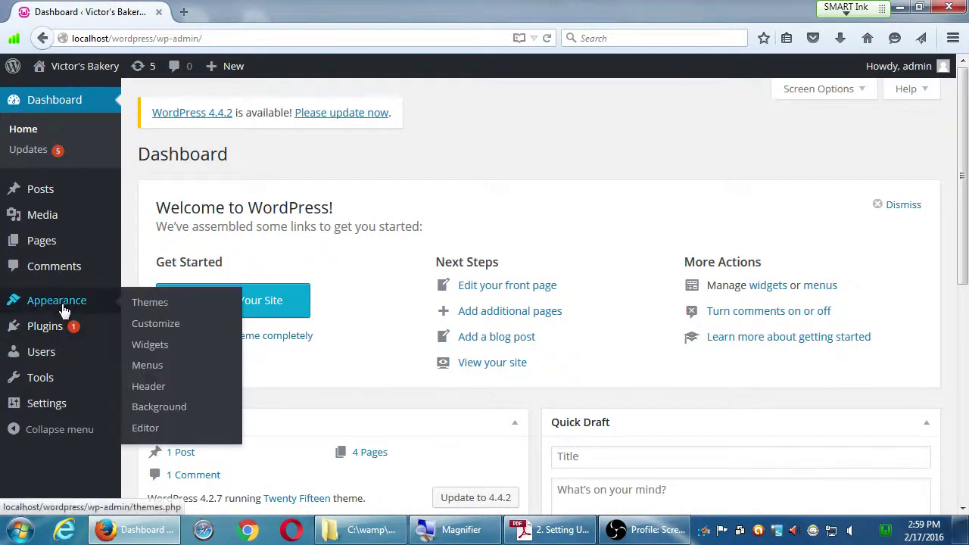
click(136, 304)
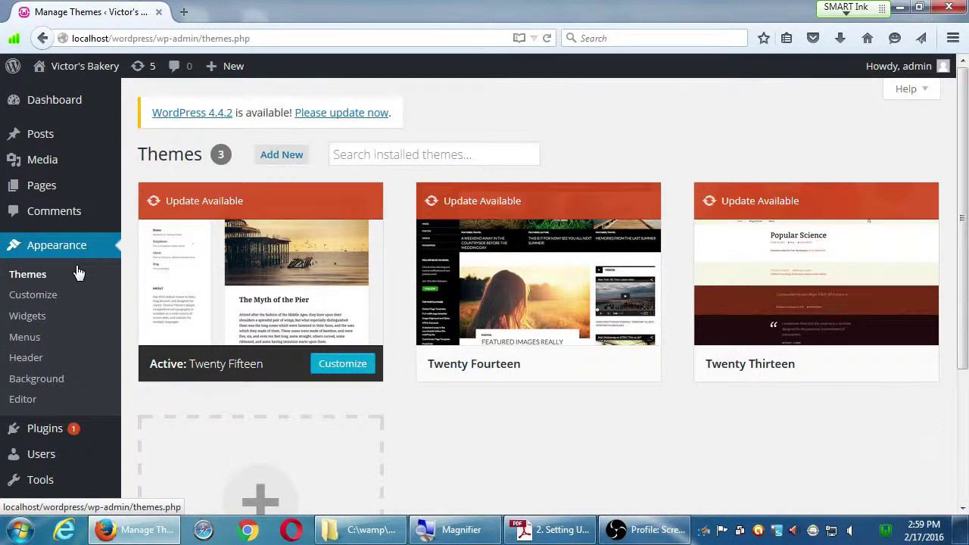
Activate the Twenty Fourteen theme and visit the Victor's Bakery front page.
mouse_move(232, 259)
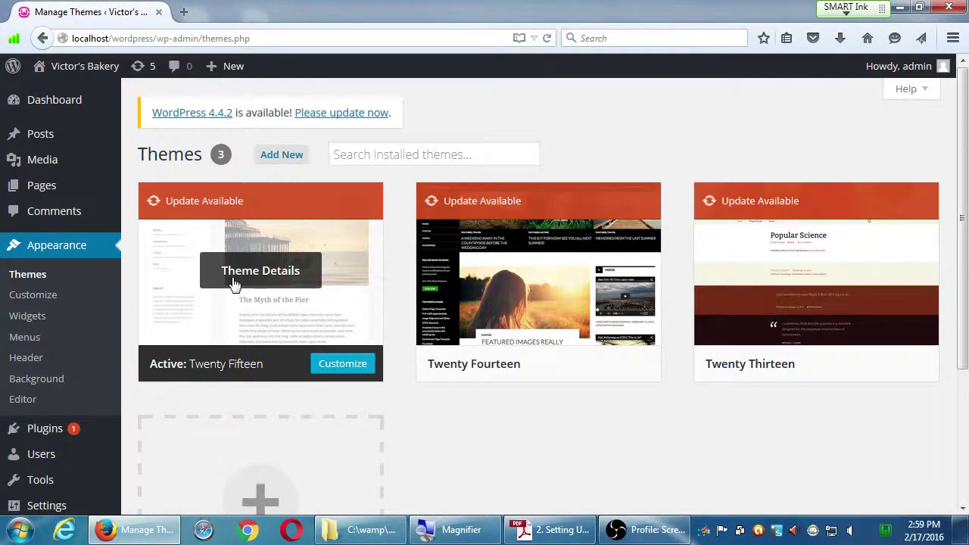
mouse_move(513, 242)
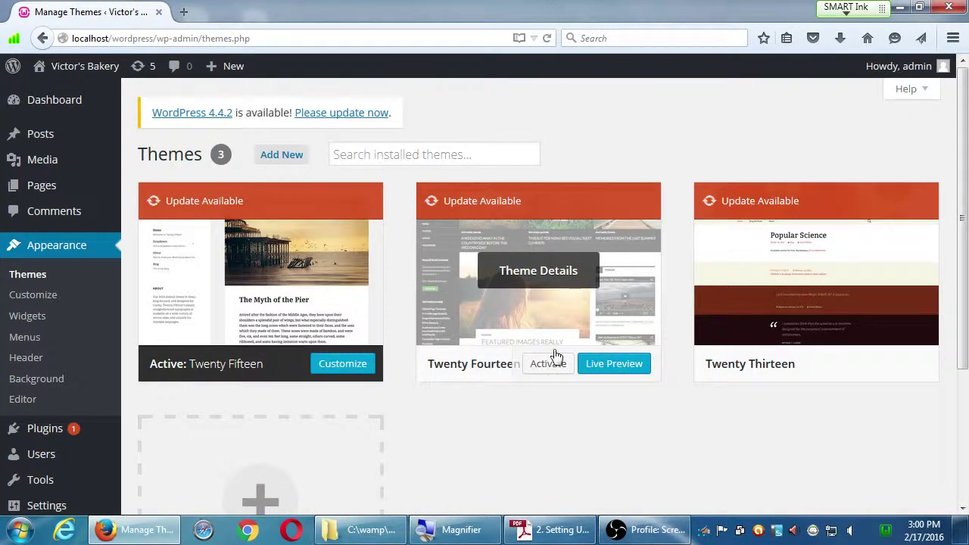
mouse_move(767, 259)
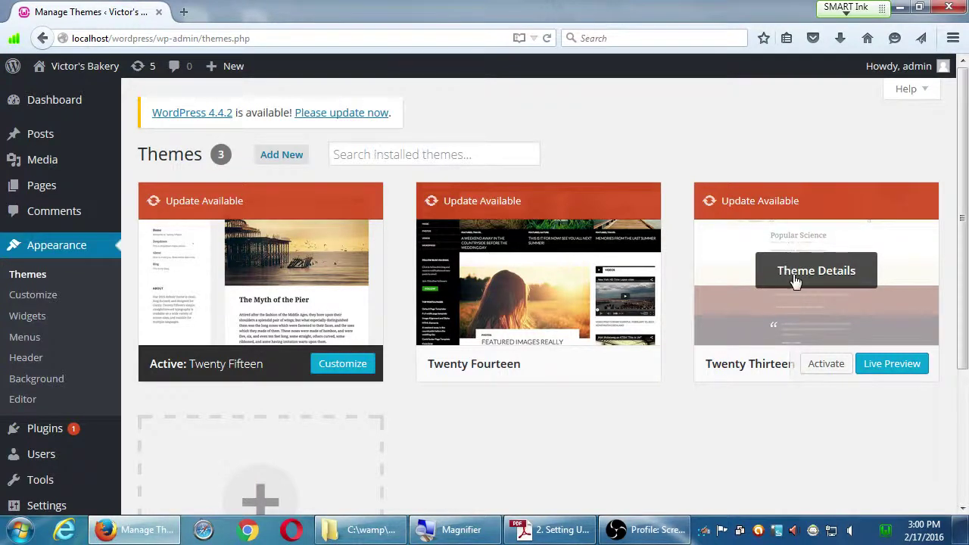
mouse_move(473, 272)
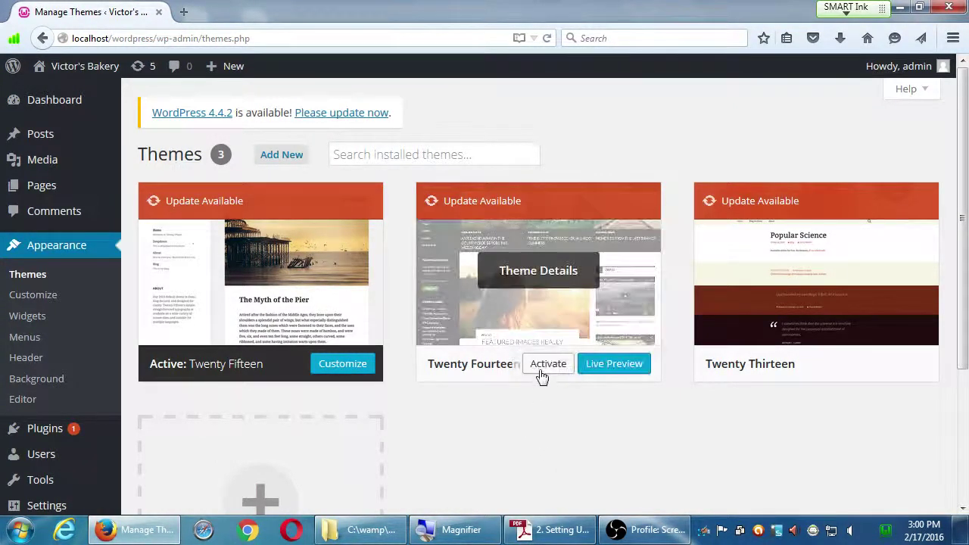
click(541, 376)
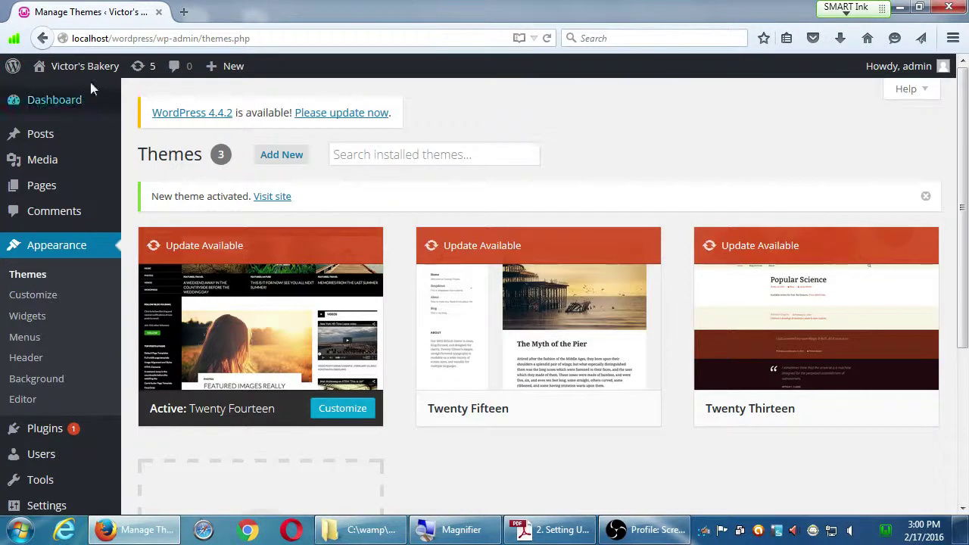
mouse_move(32, 76)
click(67, 97)
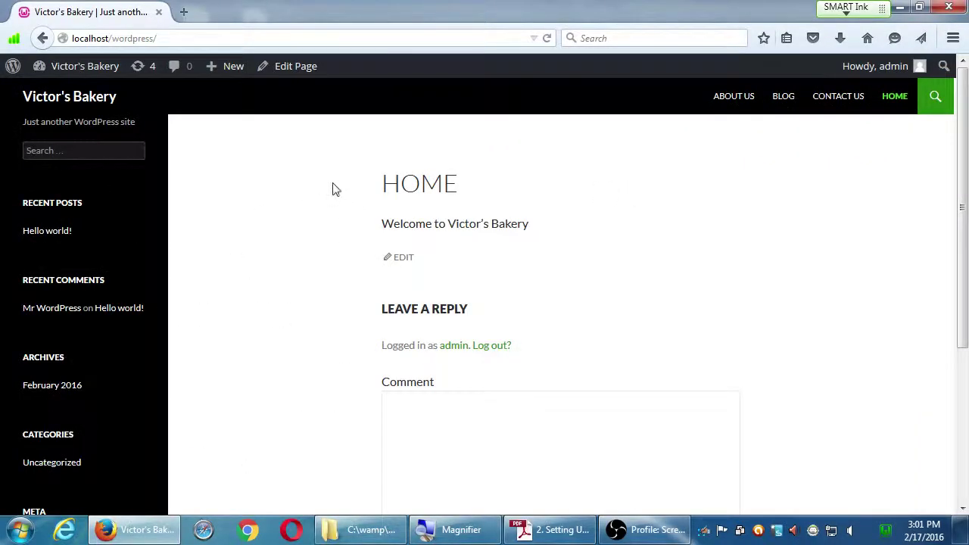
Scroll through the Victor's Bakery home page to review it in Twenty Fourteen.
scroll(338, 199, down, 3)
scroll(338, 199, down, 1)
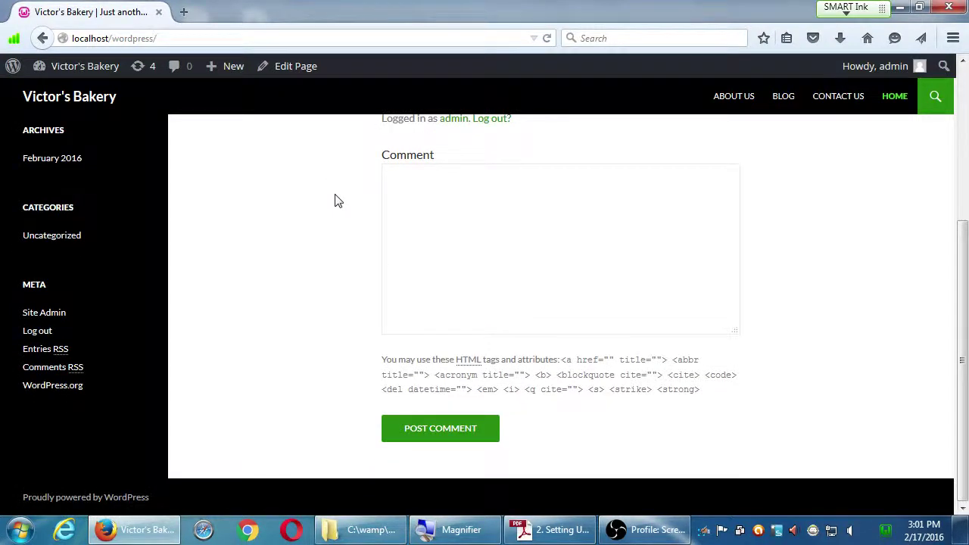
scroll(337, 201, up, 3)
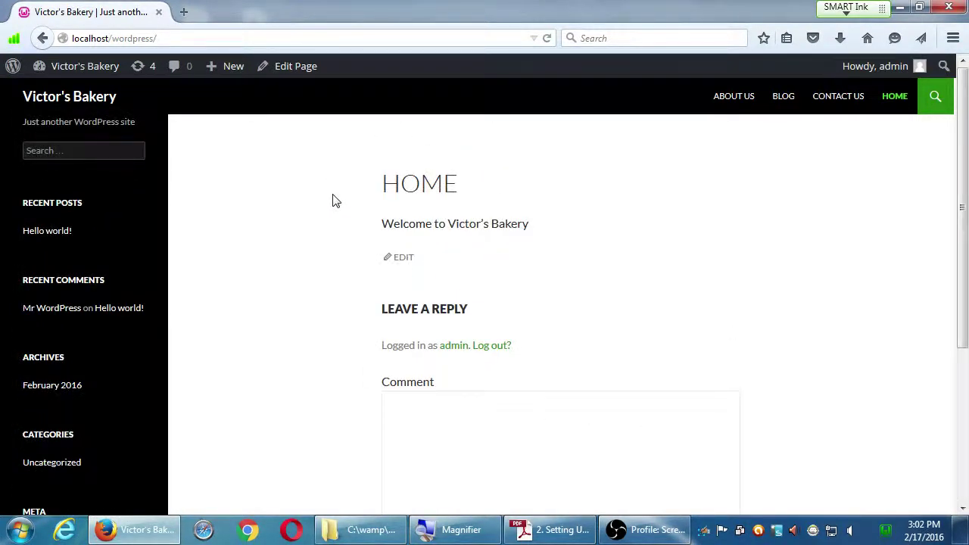
mouse_move(104, 69)
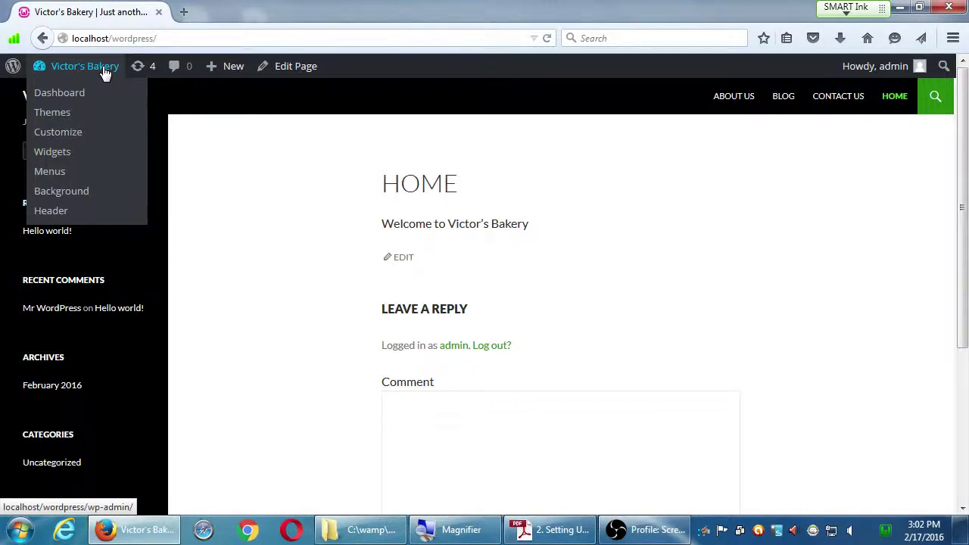
click(54, 114)
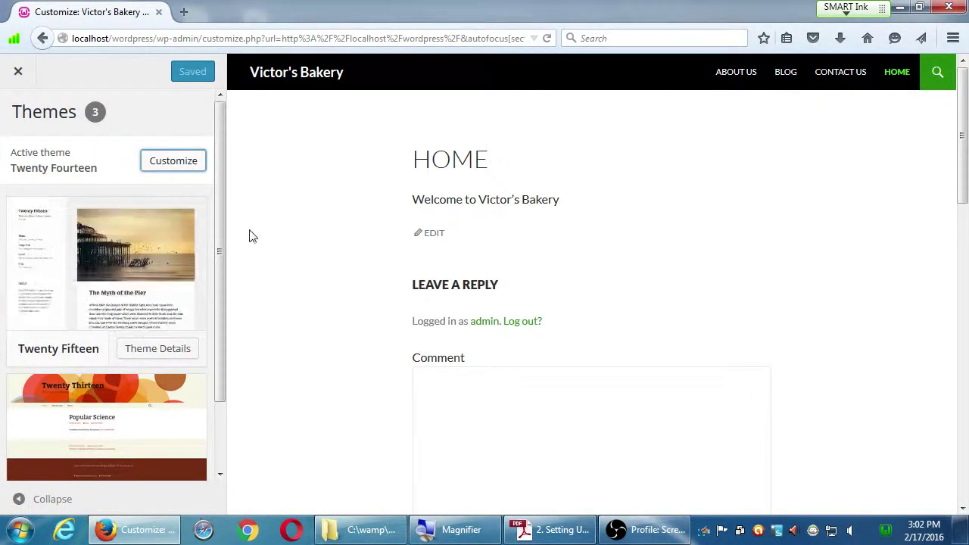
mouse_move(151, 236)
scroll(151, 236, down, 2)
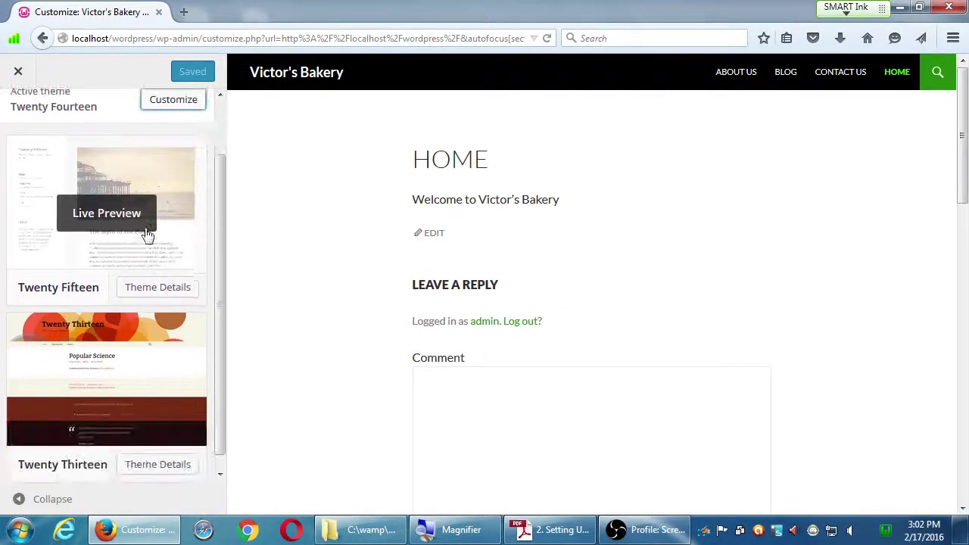
scroll(148, 234, up, 2)
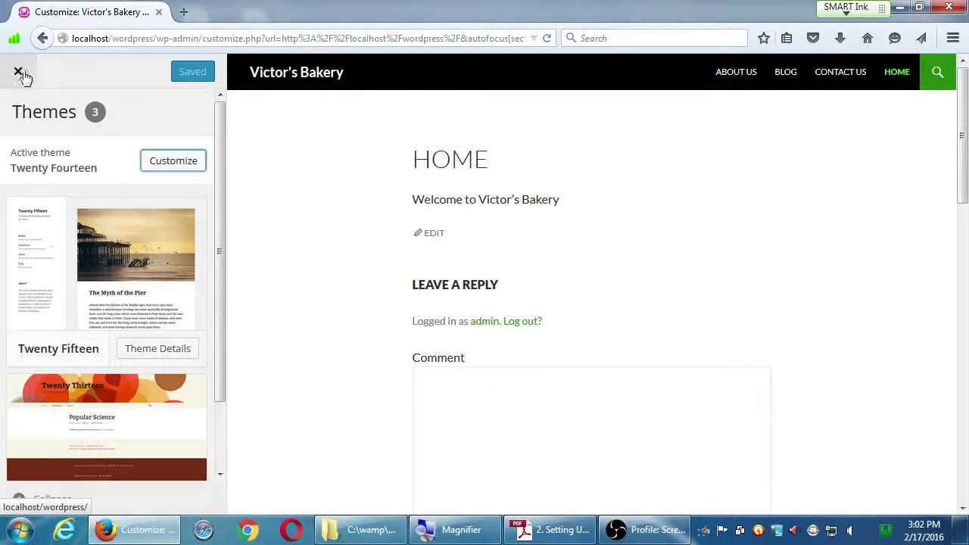
scroll(62, 244, down, 2)
scroll(65, 242, up, 1)
scroll(64, 242, up, 1)
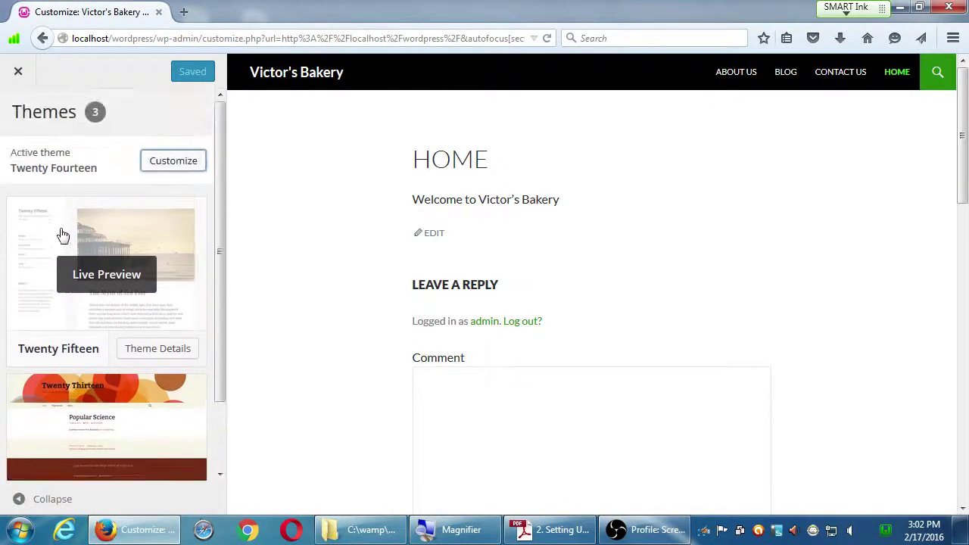
click(19, 73)
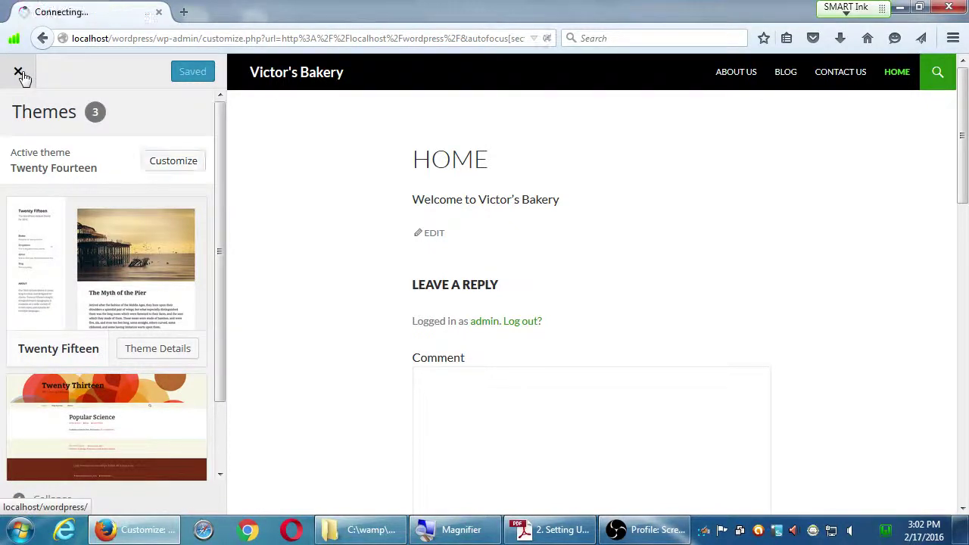
mouse_move(76, 65)
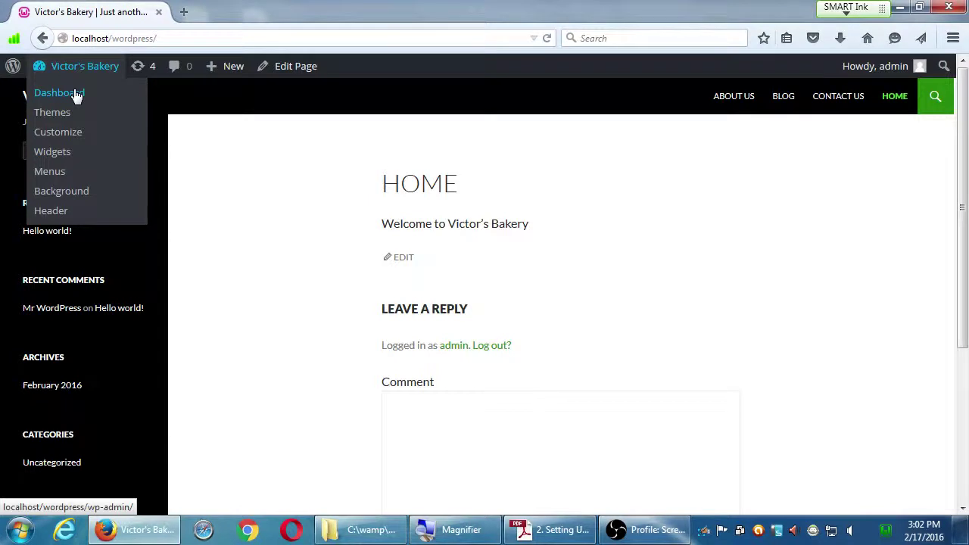
Switch the active theme to Twenty Thirteen from Appearance > Themes.
click(76, 96)
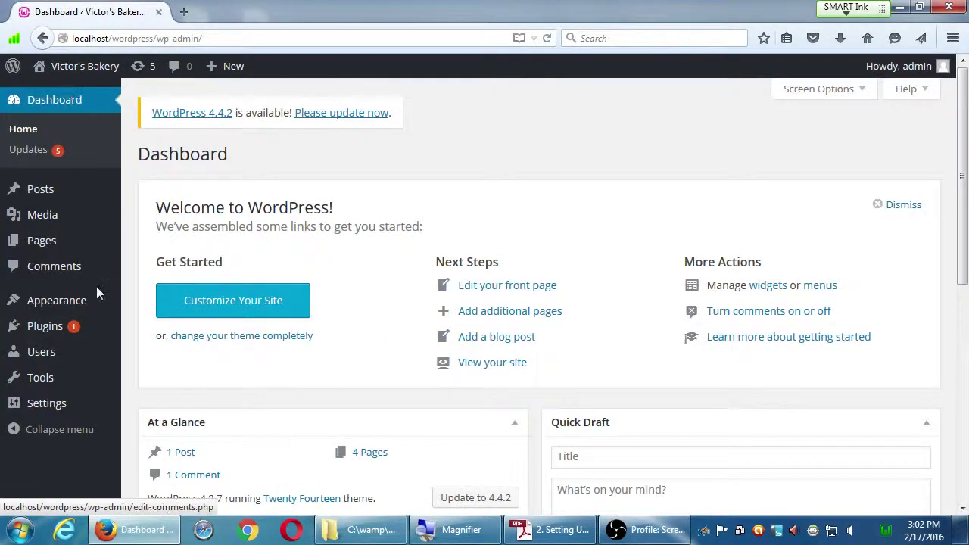
mouse_move(89, 306)
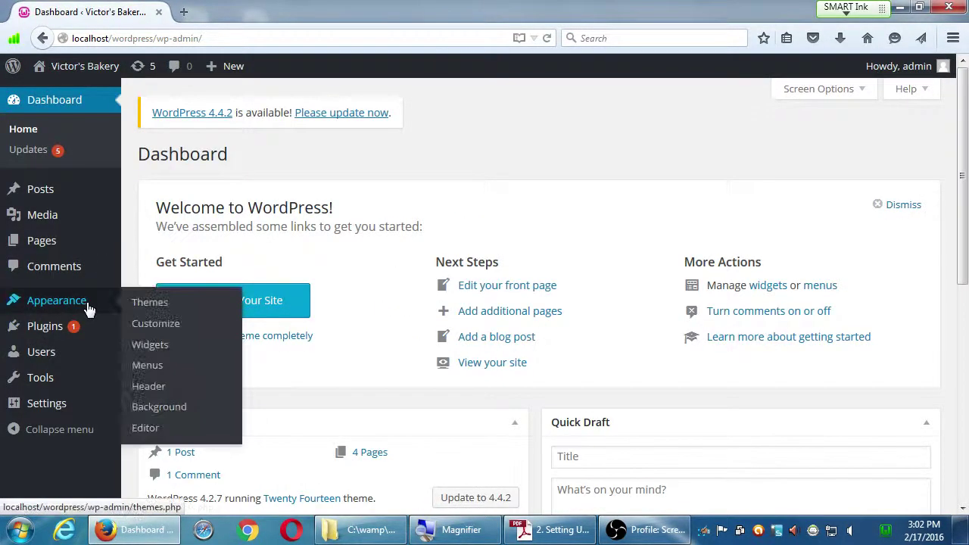
click(164, 310)
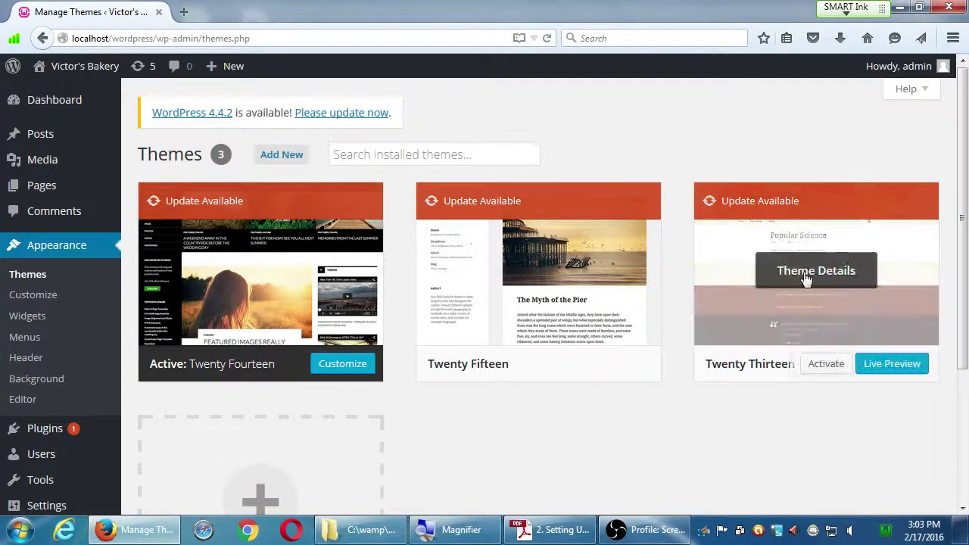
click(825, 364)
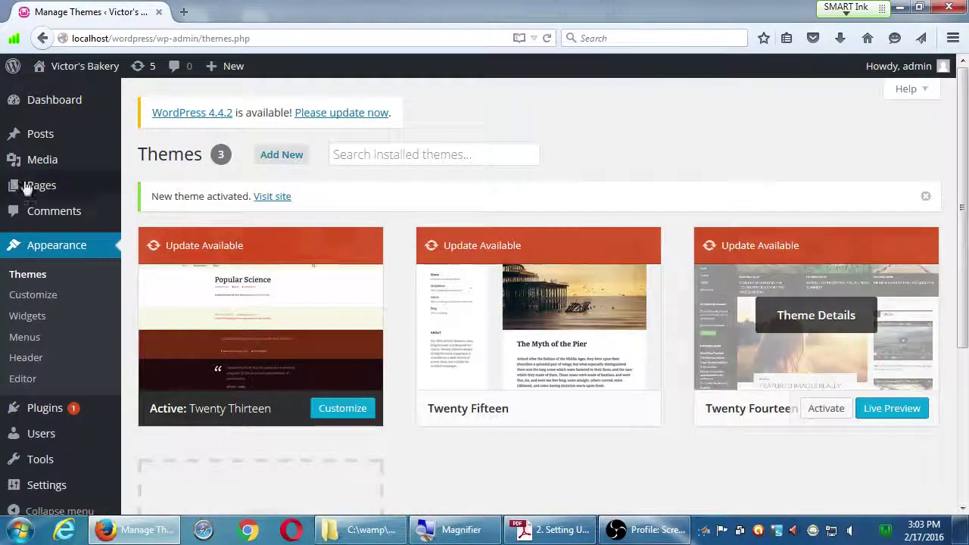
Visit the front page and scroll through it in Twenty Thirteen.
mouse_move(79, 68)
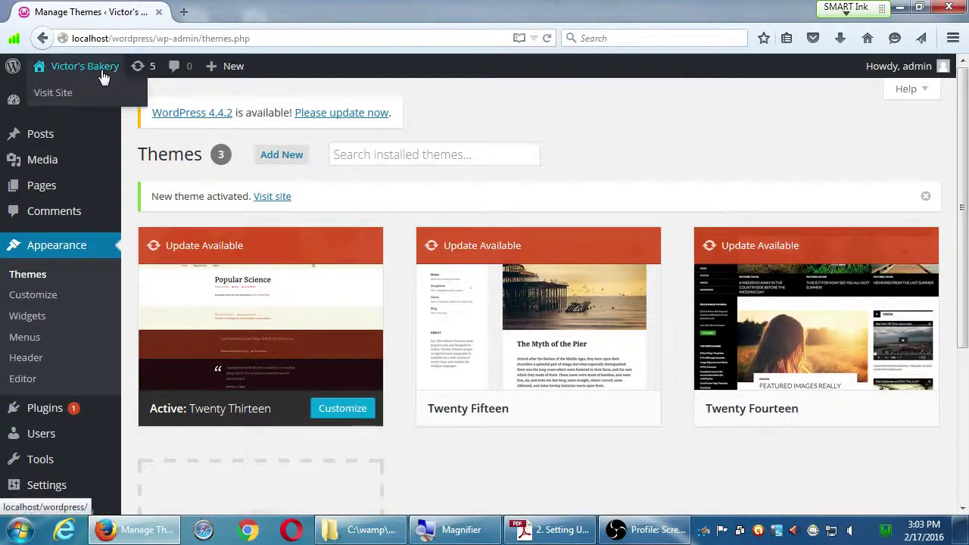
click(53, 92)
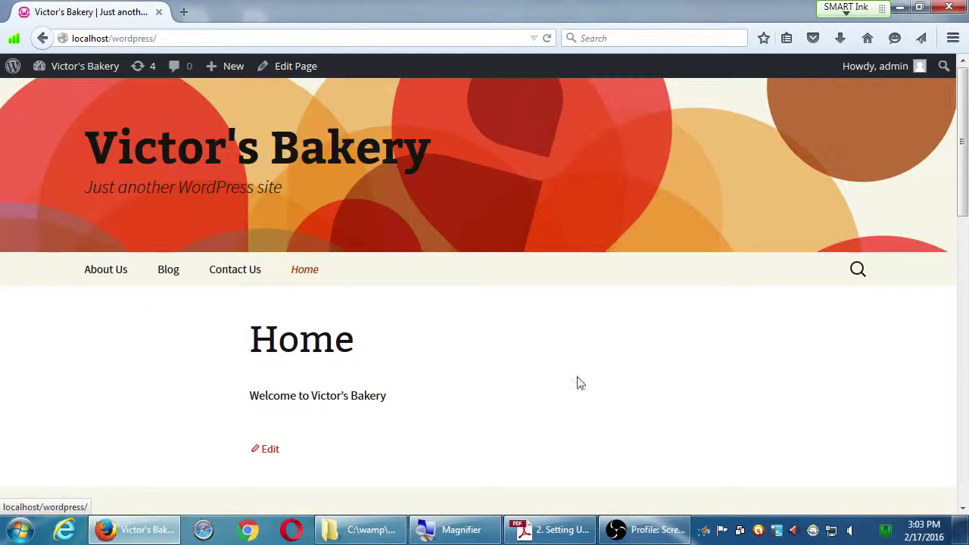
scroll(581, 382, down, 6)
scroll(583, 417, down, 3)
scroll(580, 422, up, 9)
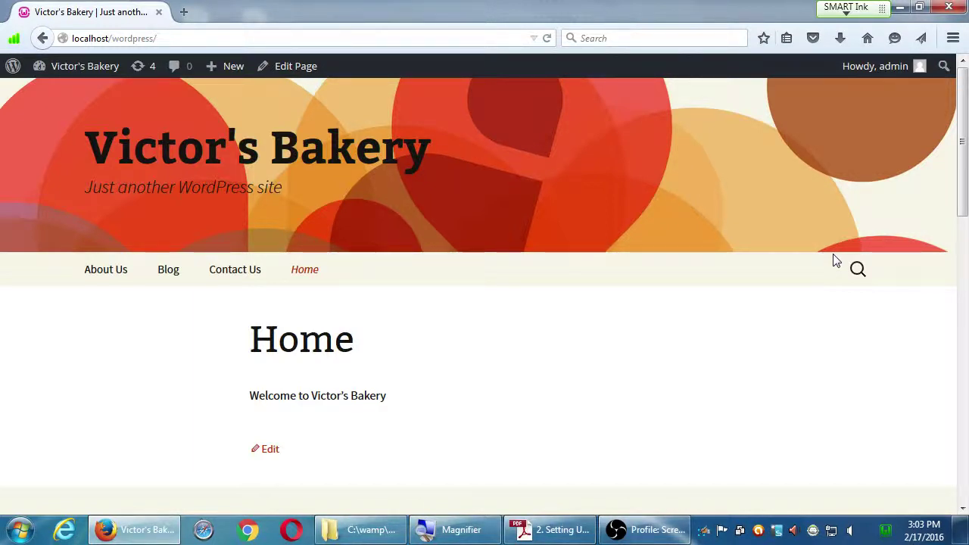
Expand the header search box and scroll down to the footer widgets.
click(854, 275)
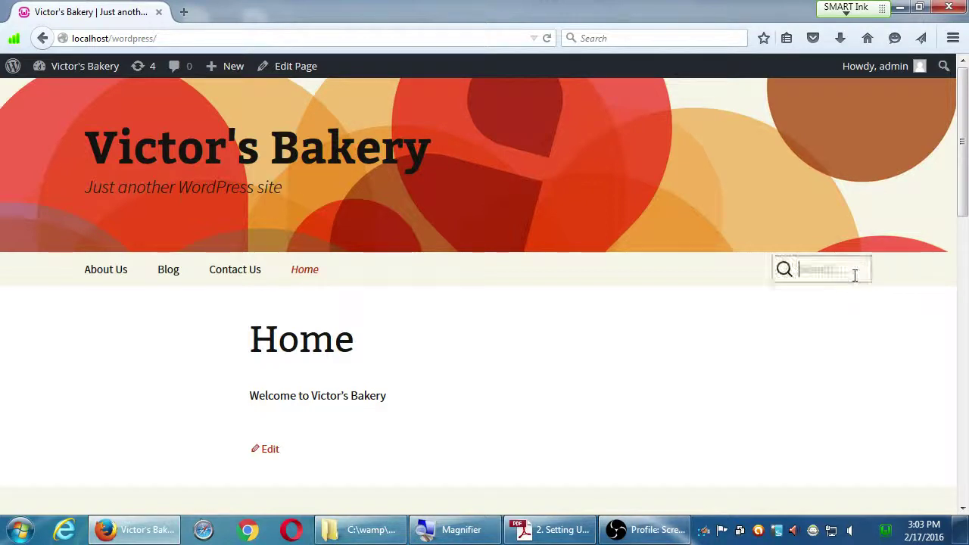
scroll(543, 321, down, 5)
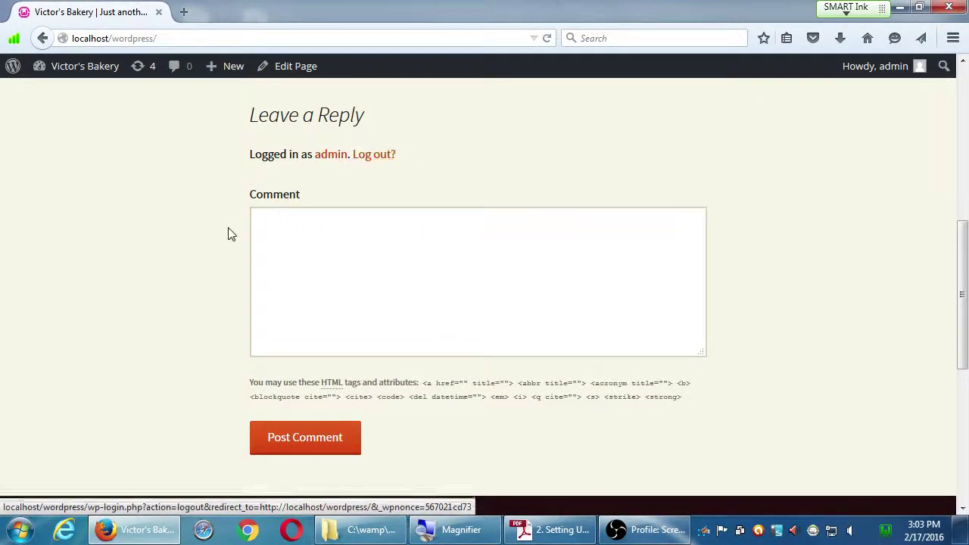
scroll(227, 234, down, 5)
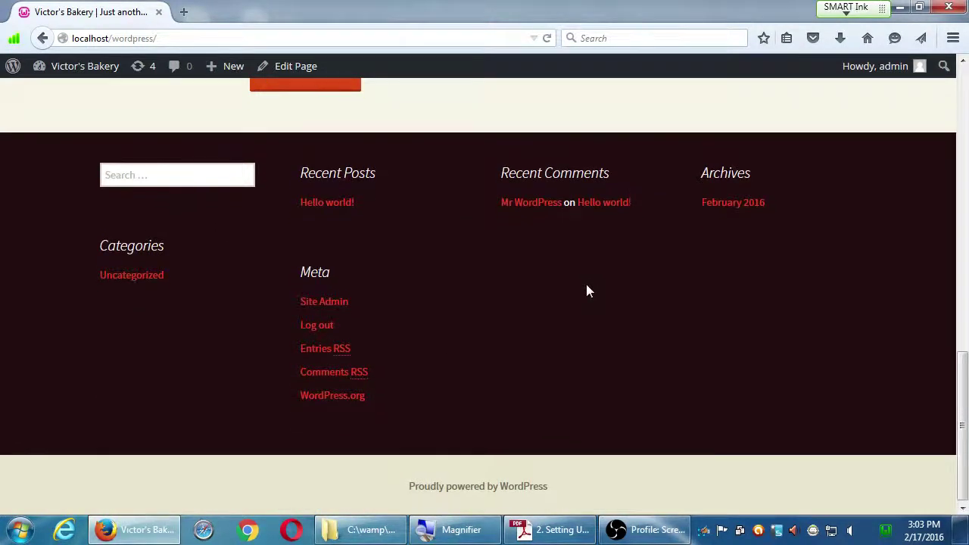
scroll(588, 292, up, 10)
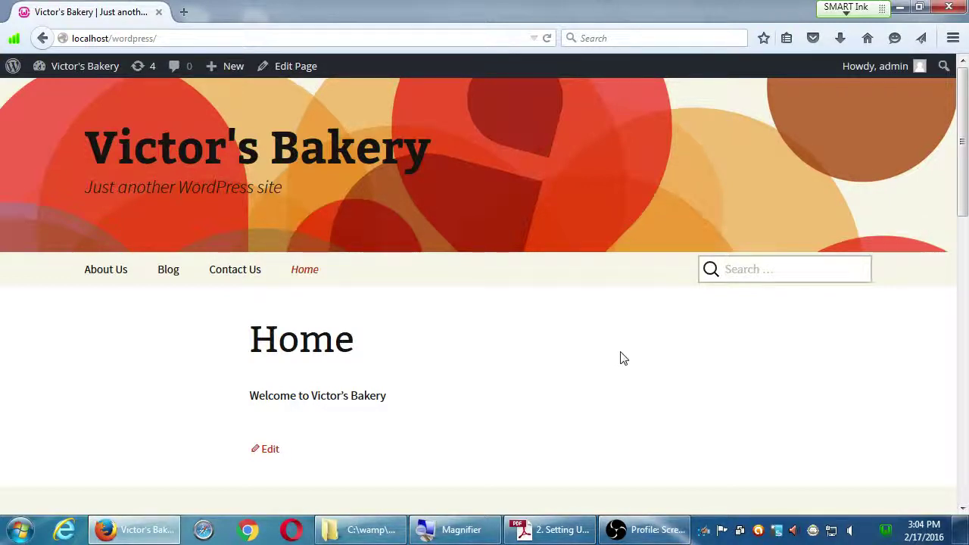
Return via the Dashboard to Appearance > Themes, with Twenty Thirteen still active.
mouse_move(91, 78)
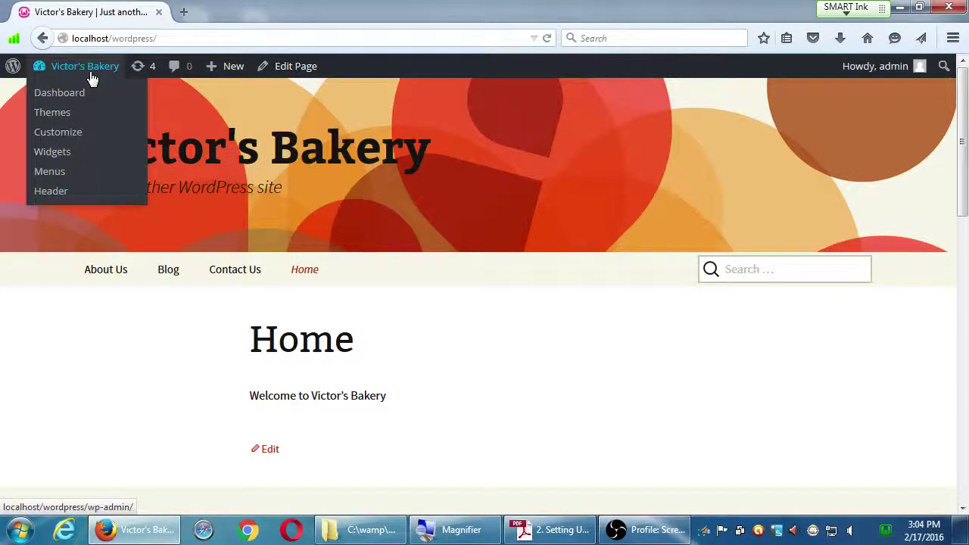
click(74, 94)
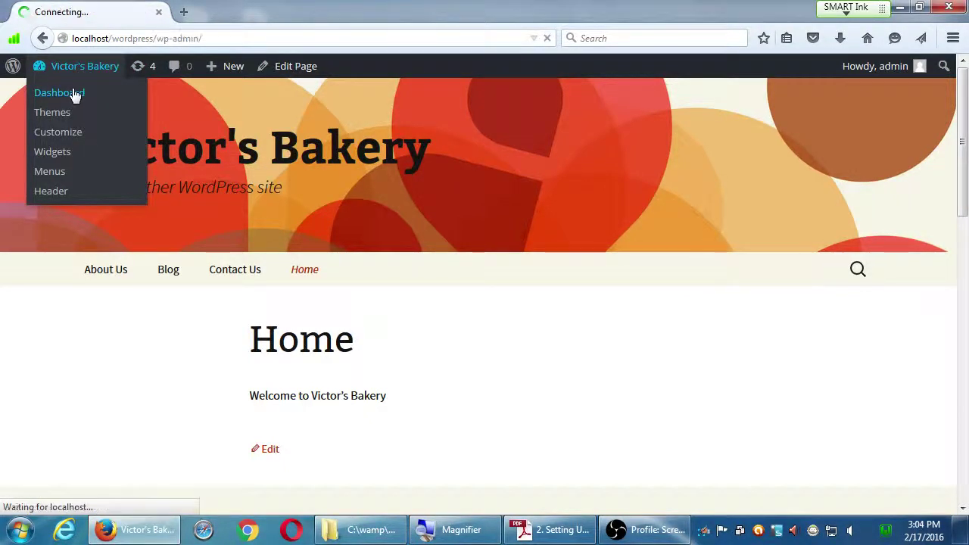
mouse_move(56, 310)
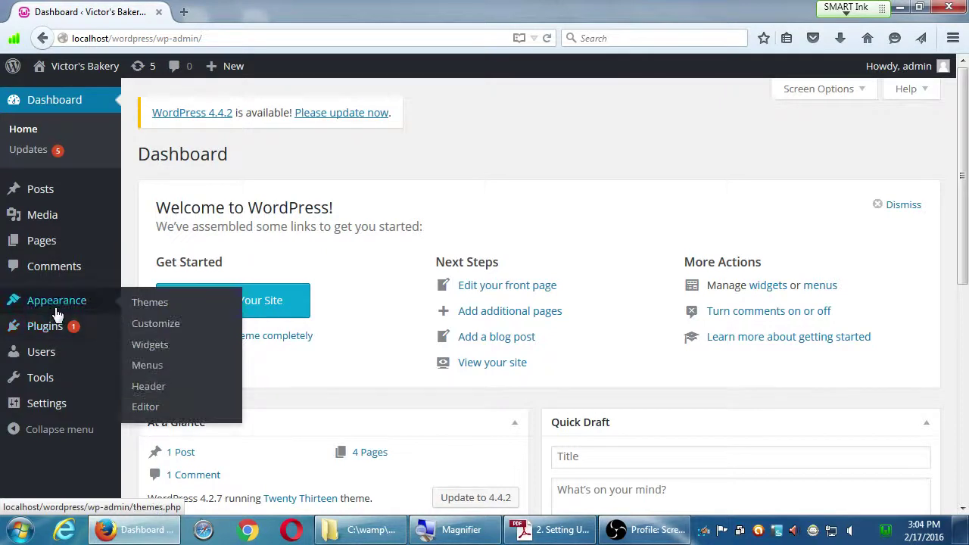
click(148, 305)
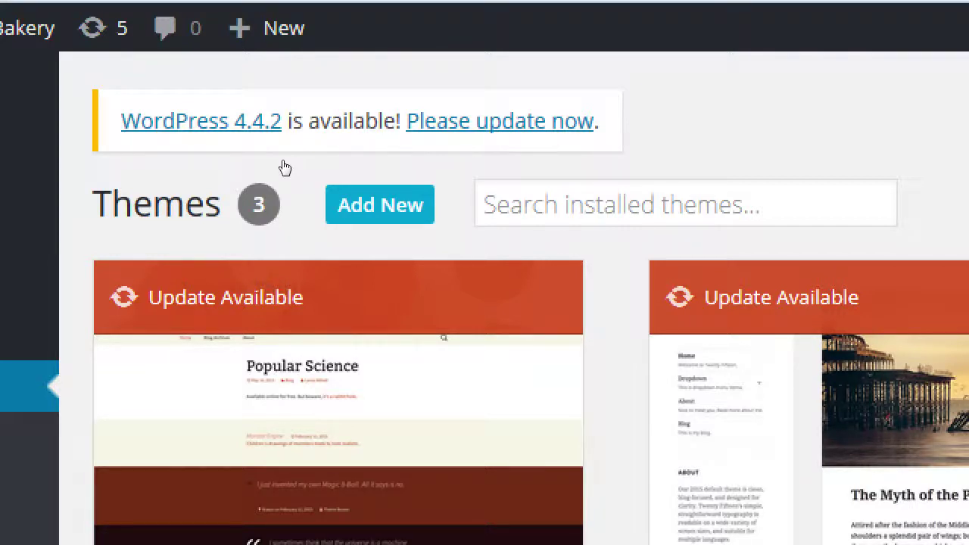
Open Add New themes and browse the Featured list, including Twenty Sixteen, Rowling and Hotel.
key(Return)
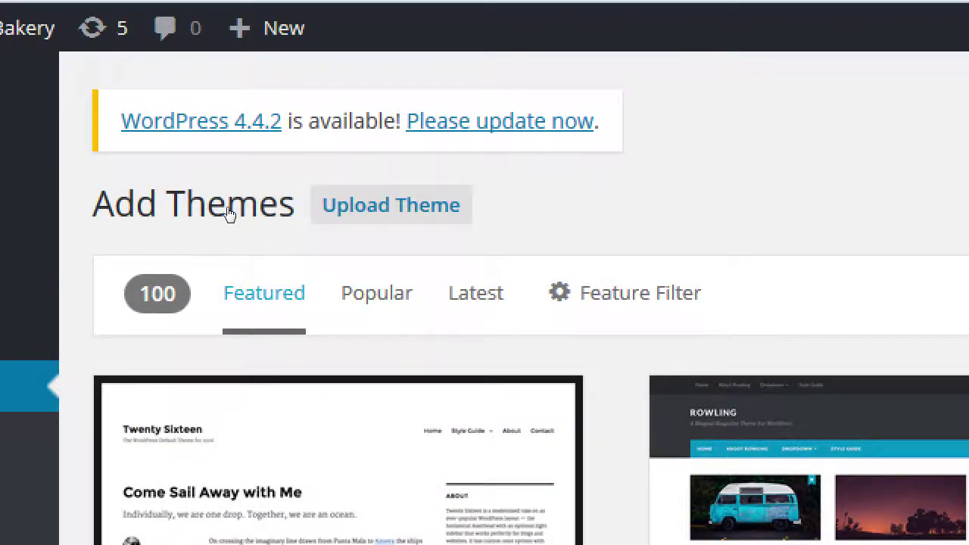
key(Tab)
key(Tab)
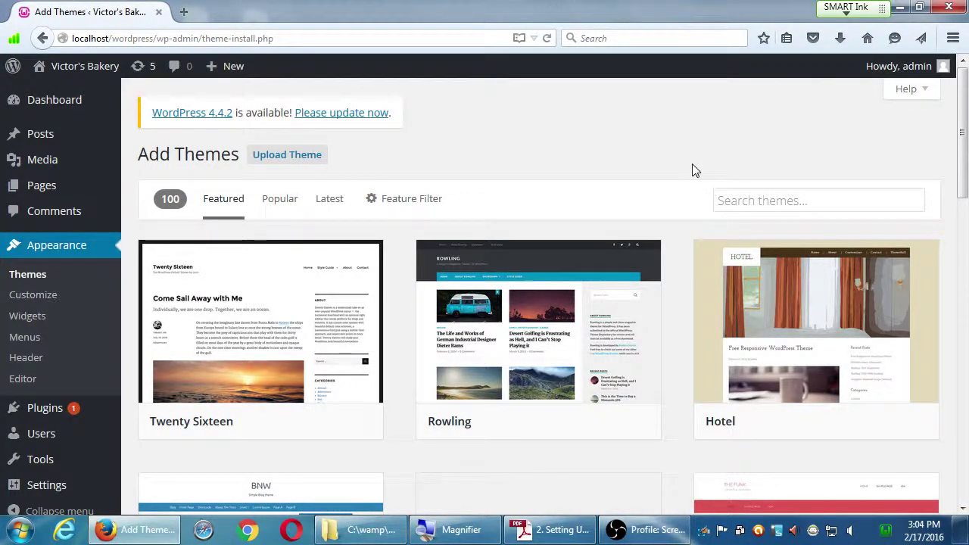
scroll(697, 171, down, 5)
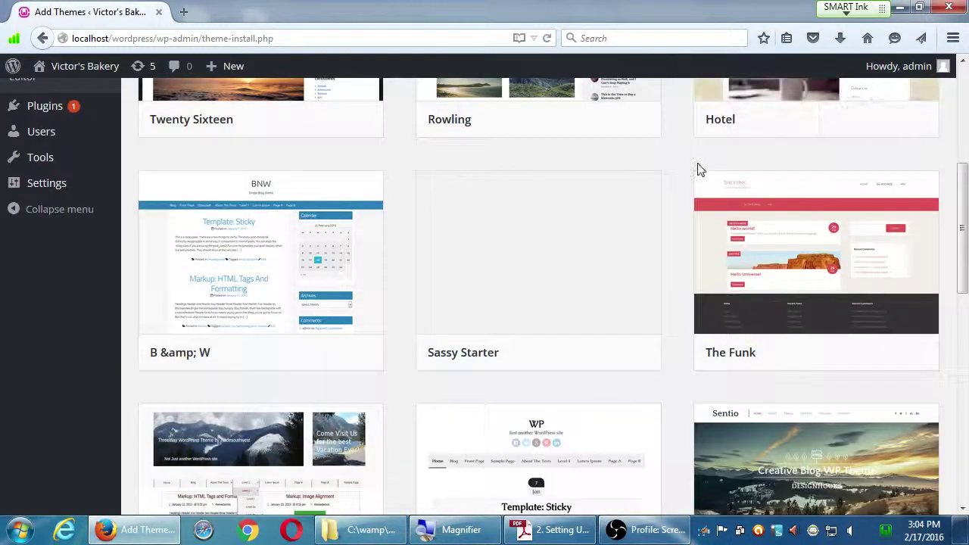
scroll(666, 223, down, 3)
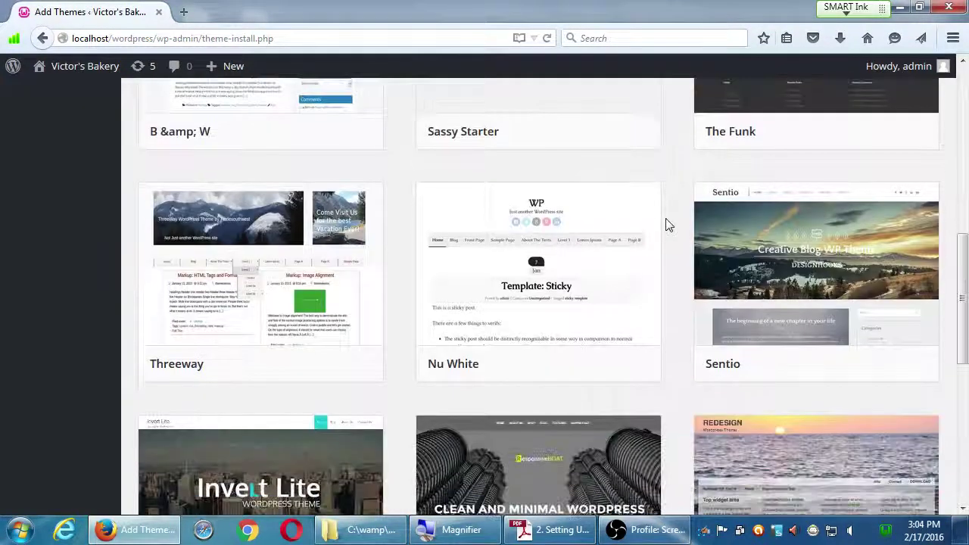
scroll(646, 273, down, 1)
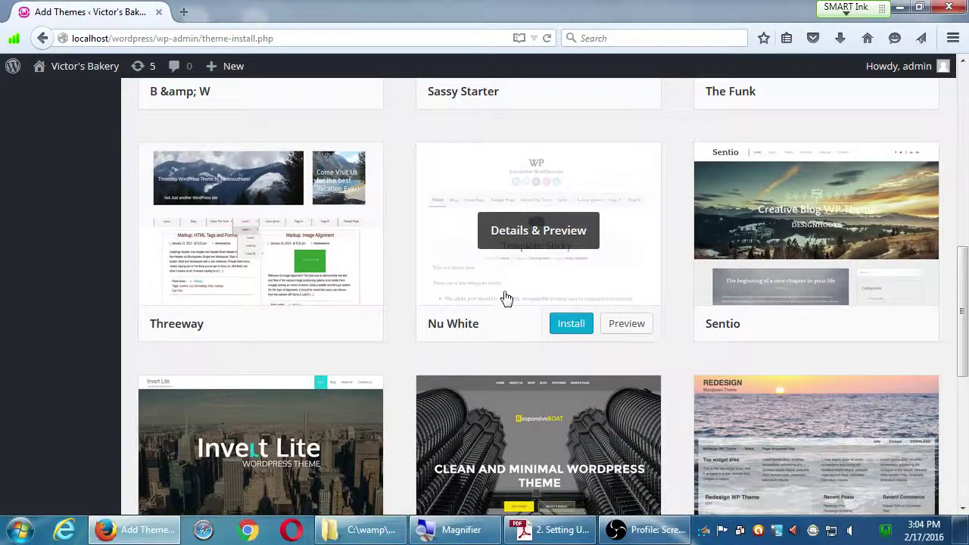
scroll(506, 297, up, 8)
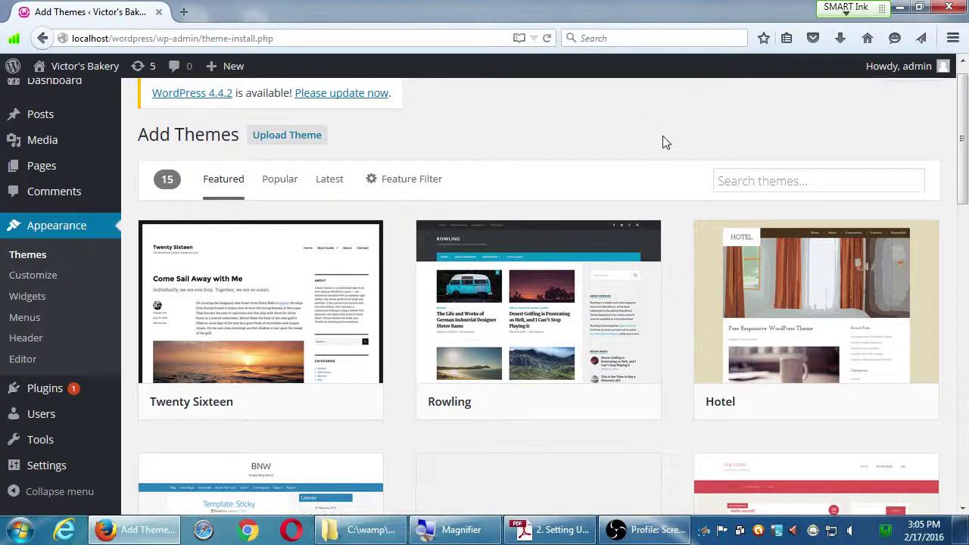
Install the Hotel theme with its parent Omega and activate Hotel.
mouse_move(910, 341)
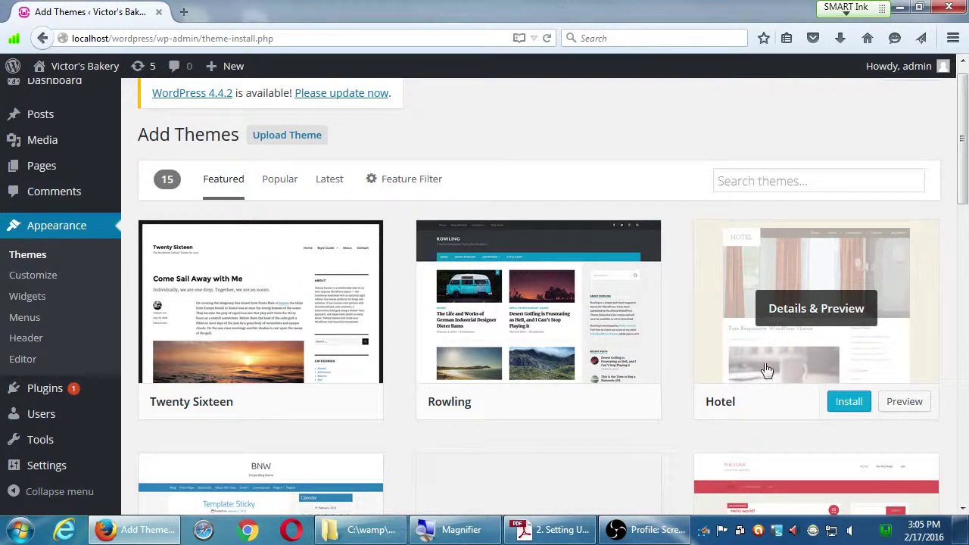
click(843, 403)
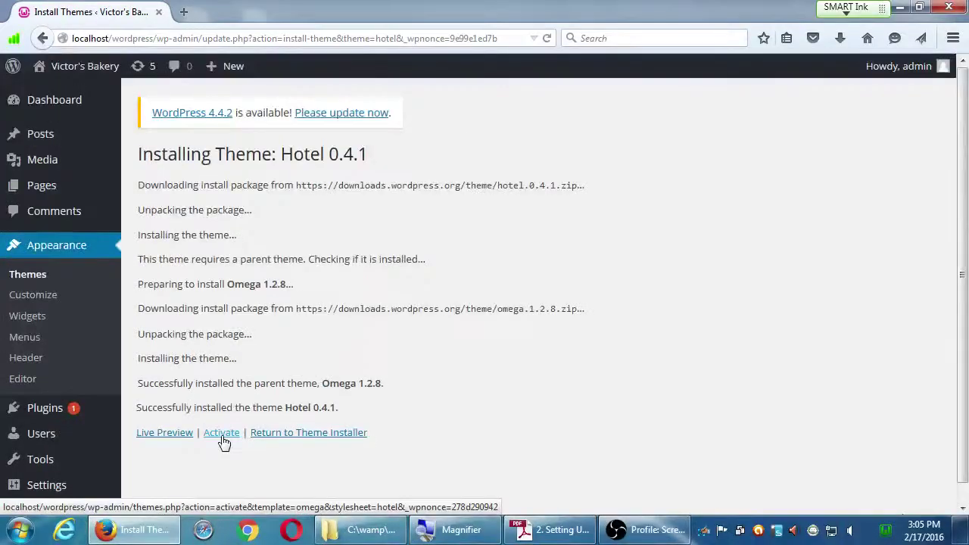
click(251, 349)
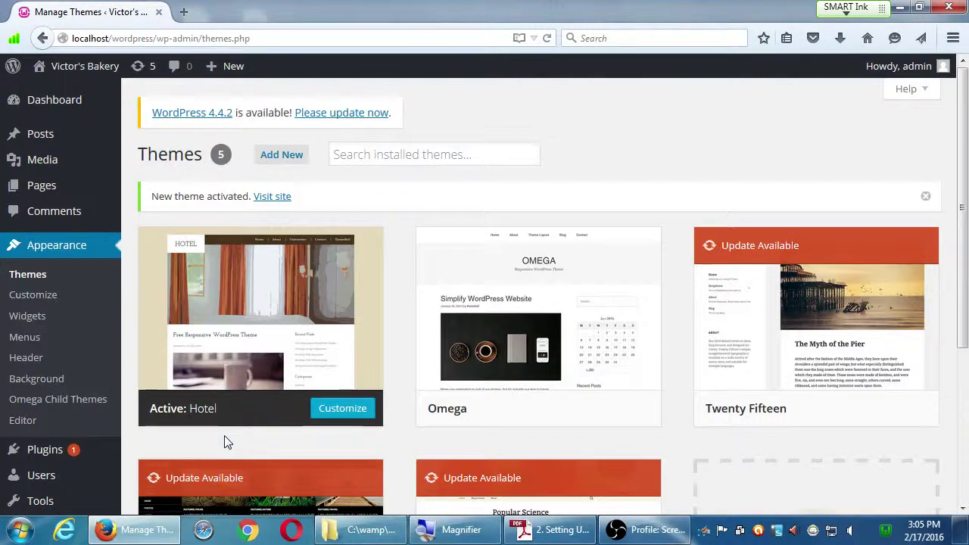
Visit the live site and scroll through its Hotel-themed front page.
click(81, 67)
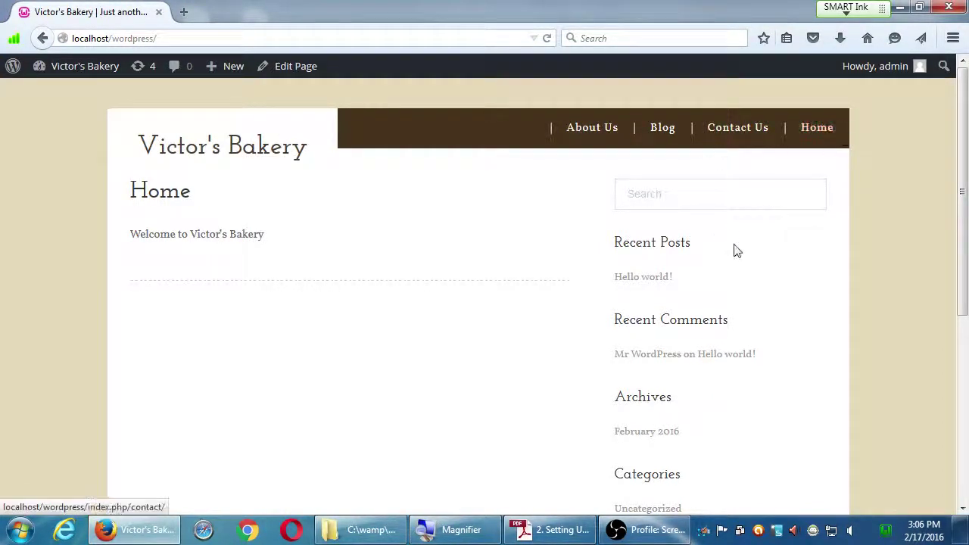
scroll(284, 315, down, 1)
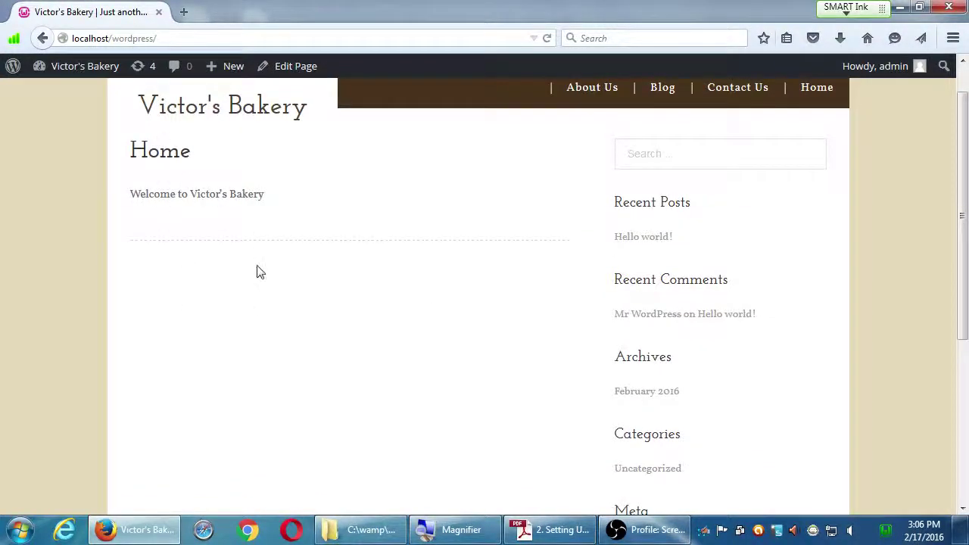
scroll(255, 298, down, 6)
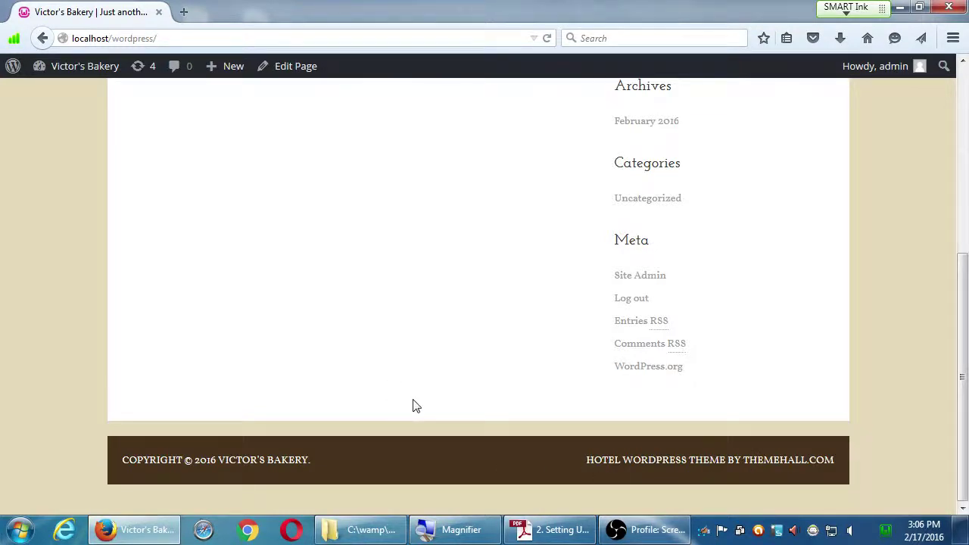
scroll(413, 407, up, 7)
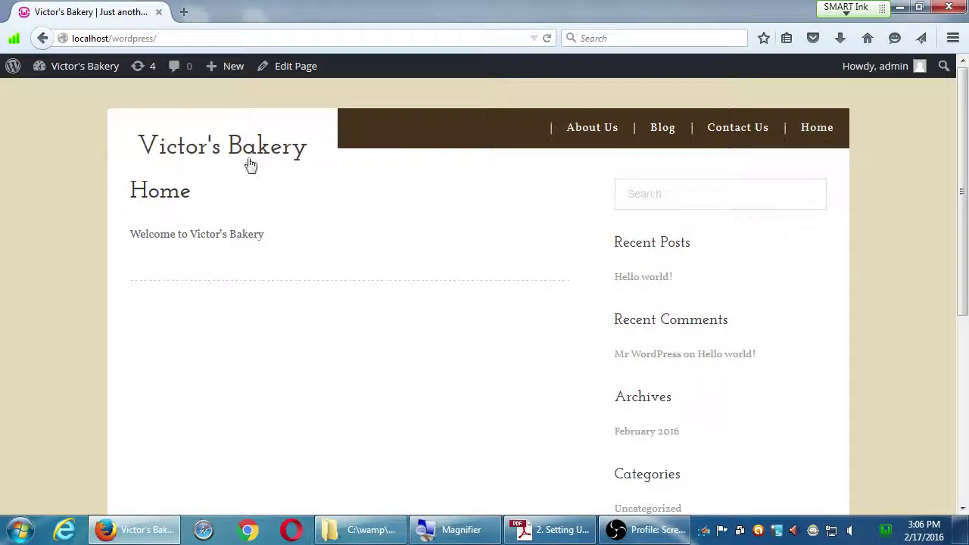
mouse_move(94, 72)
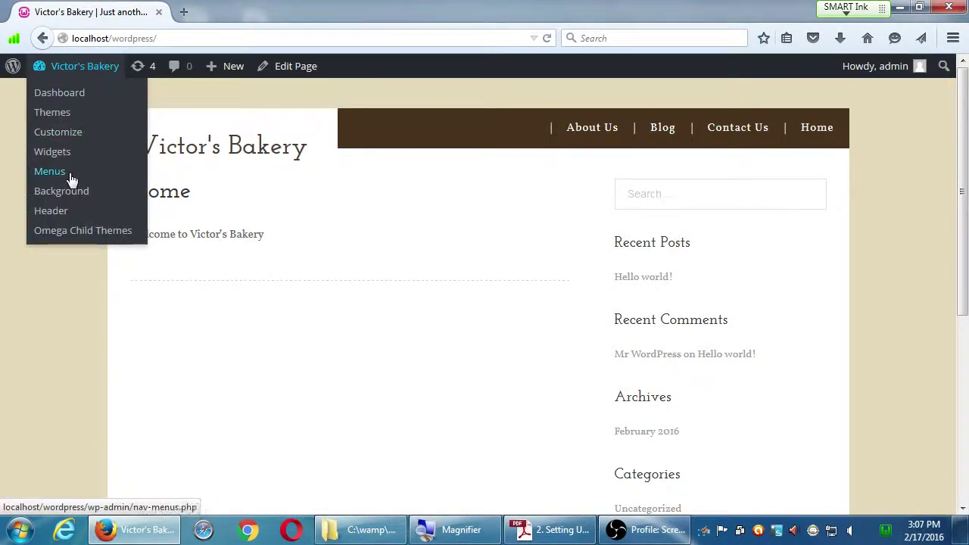
click(70, 179)
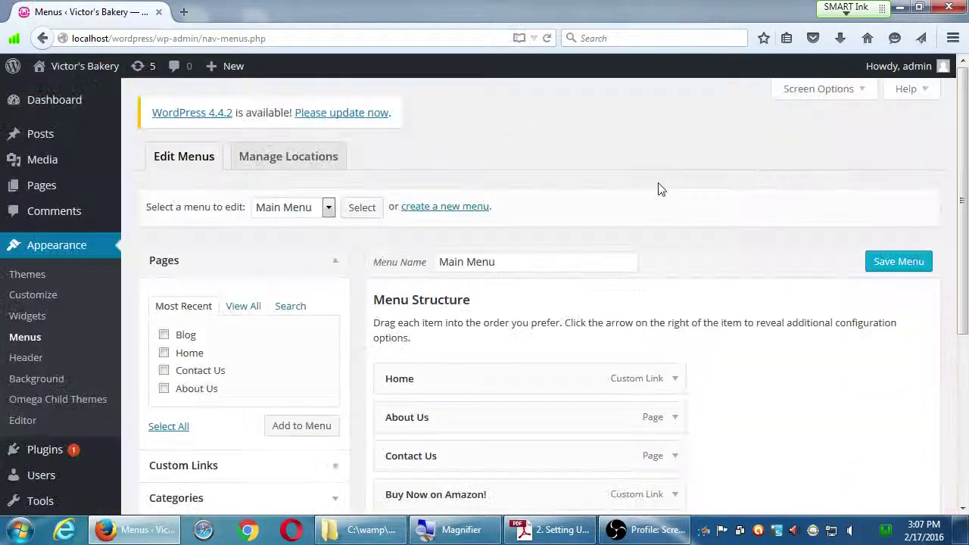
scroll(785, 287, down, 3)
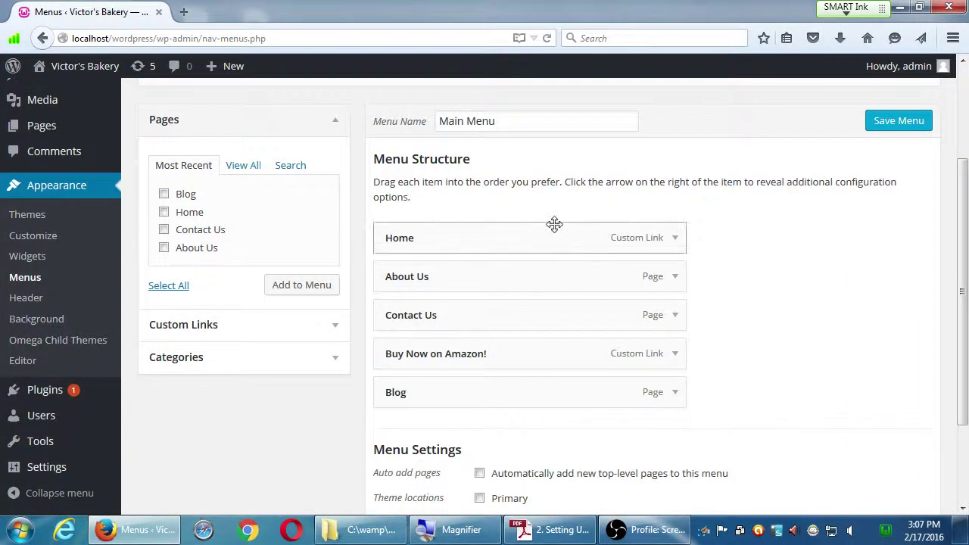
scroll(554, 224, up, 3)
click(327, 207)
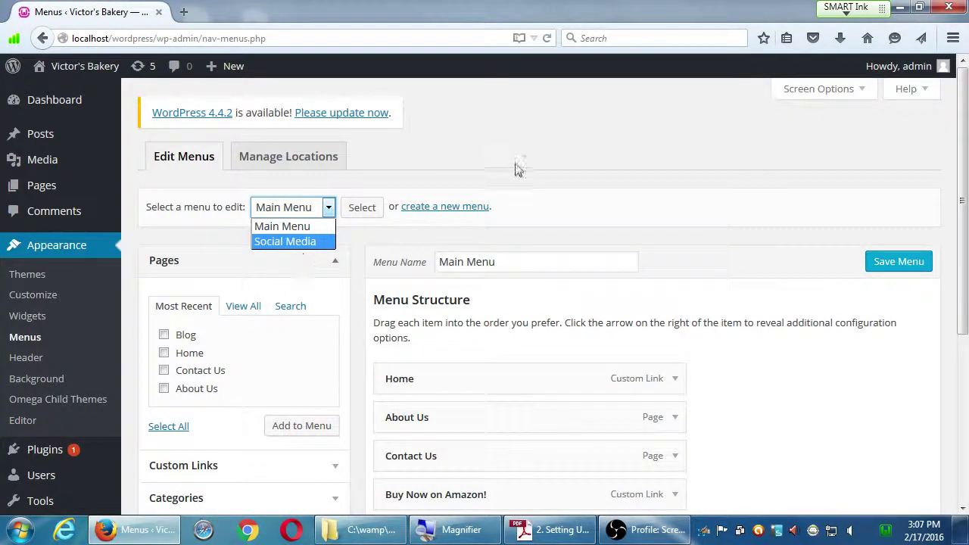
click(579, 124)
scroll(580, 124, down, 5)
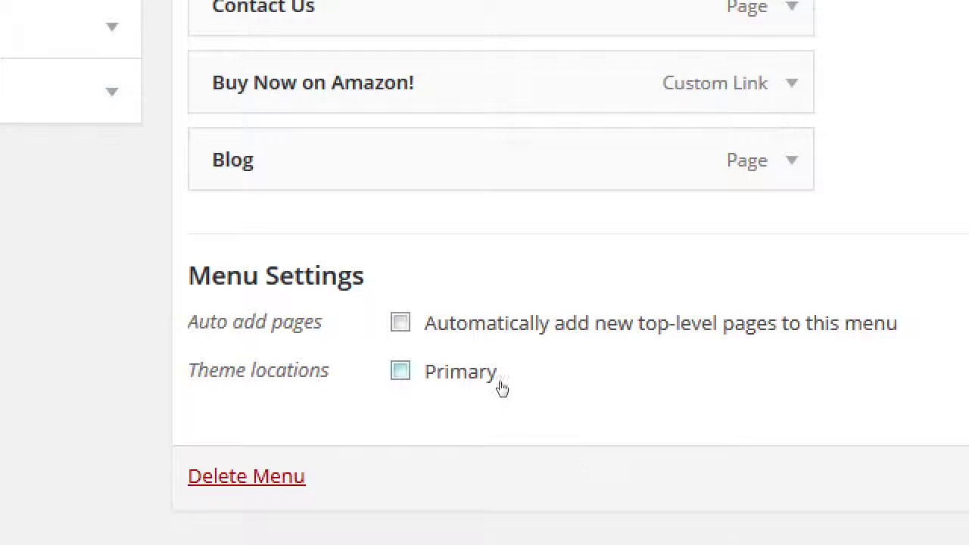
click(501, 387)
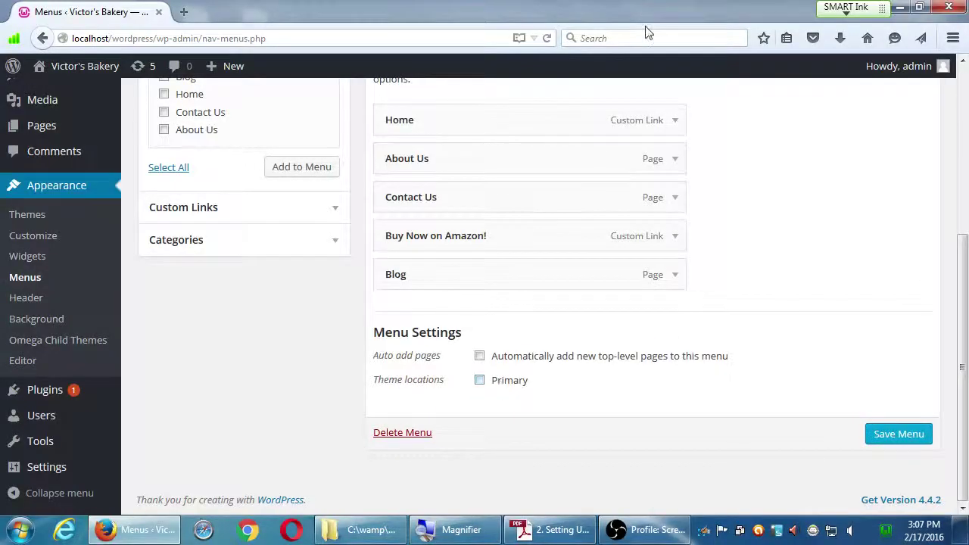
middle_click(107, 68)
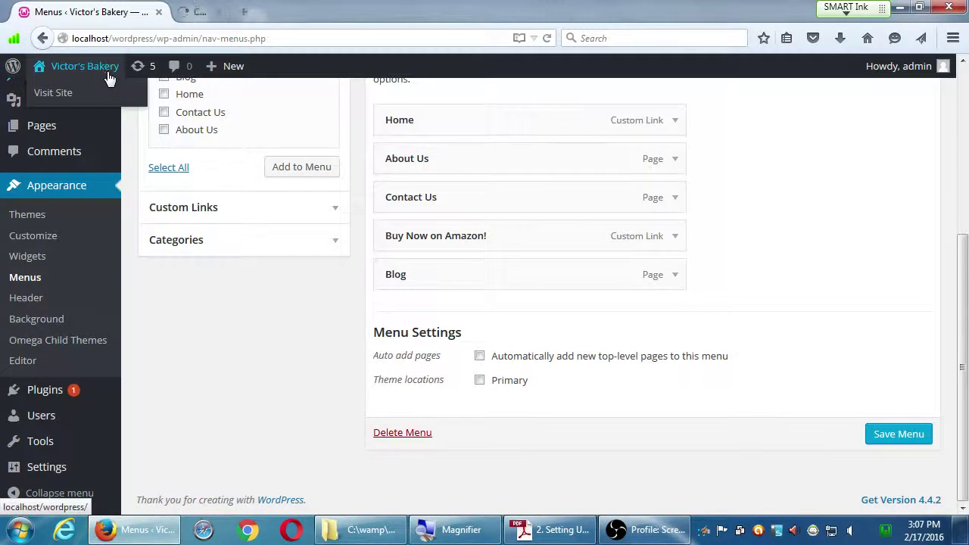
drag(215, 17, 359, 127)
drag(402, 33, 371, 144)
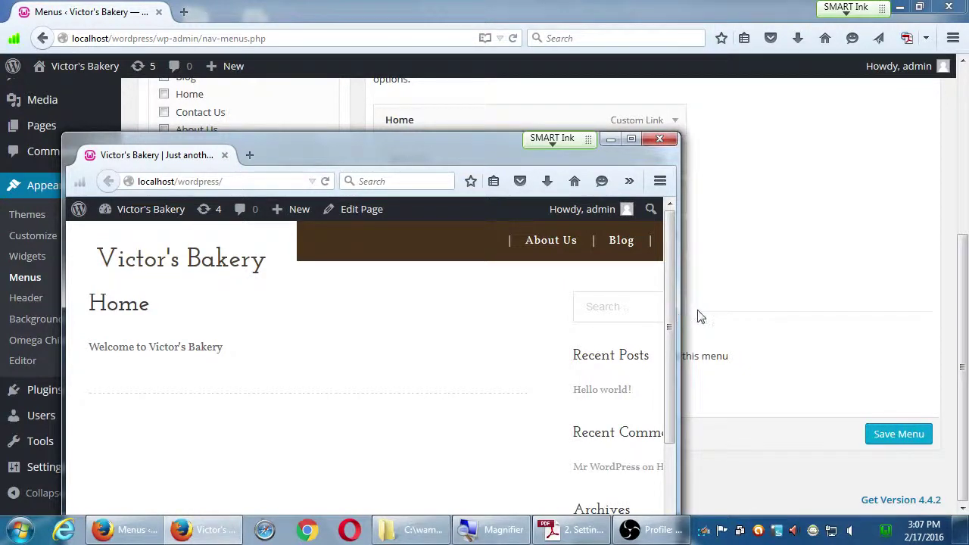
drag(677, 312, 931, 320)
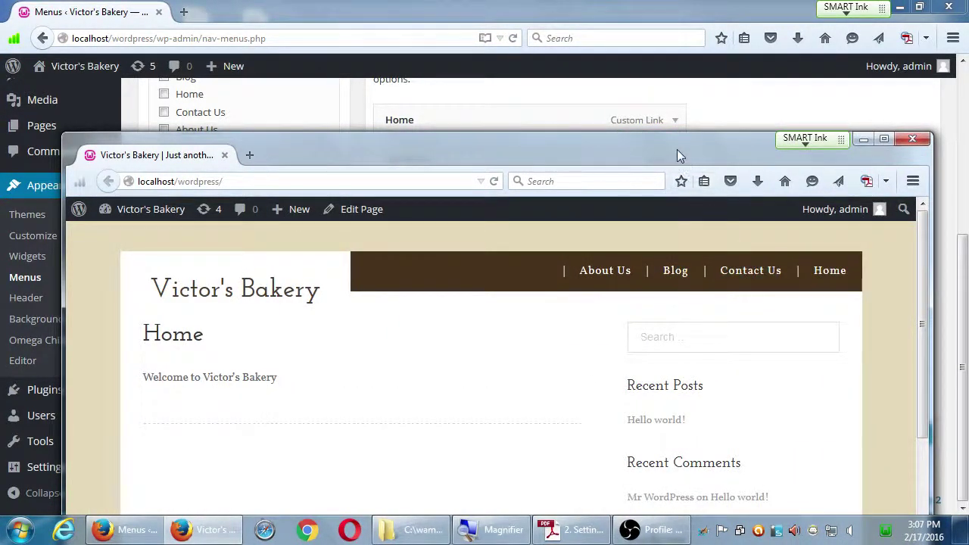
drag(677, 150, 629, 329)
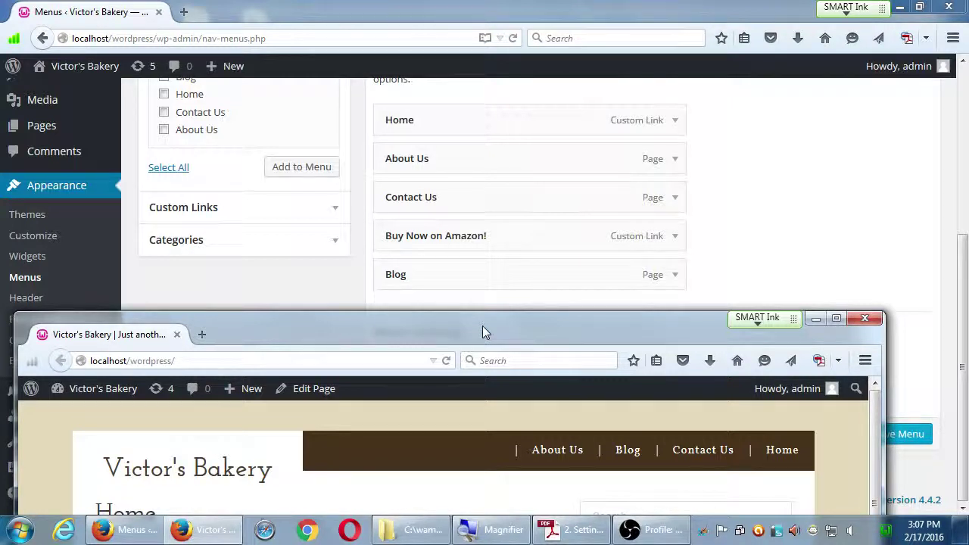
click(864, 318)
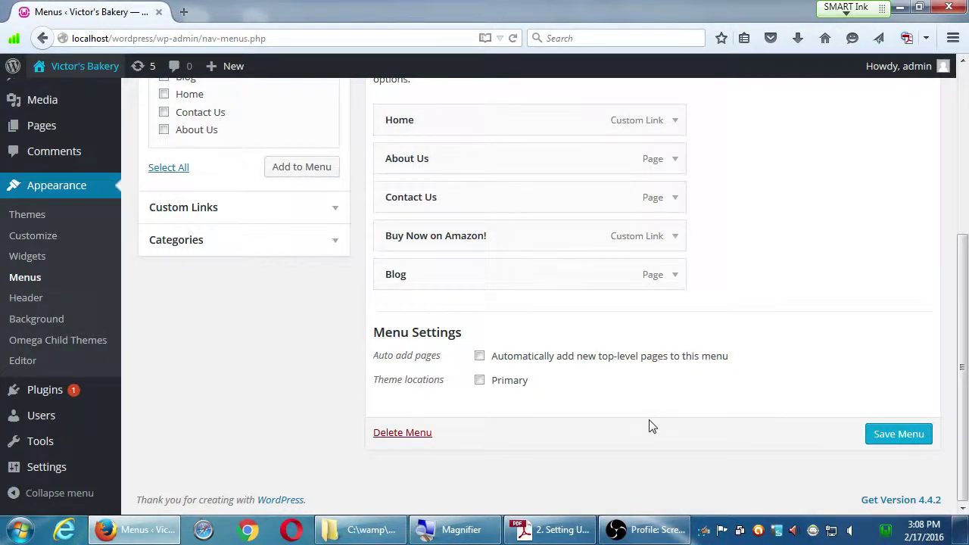
Assign Main Menu to the Primary theme location and save the menu.
scroll(649, 426, up, 2)
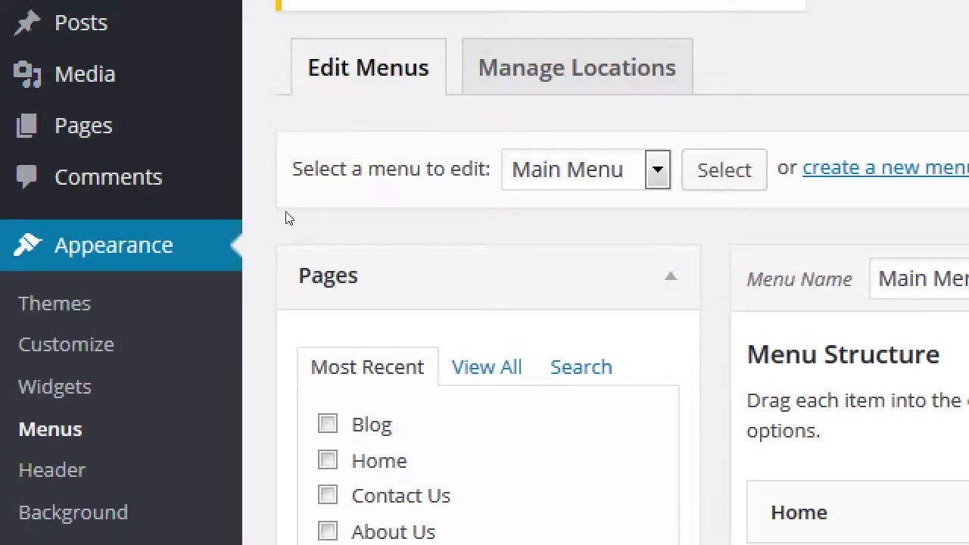
key(alt+Down)
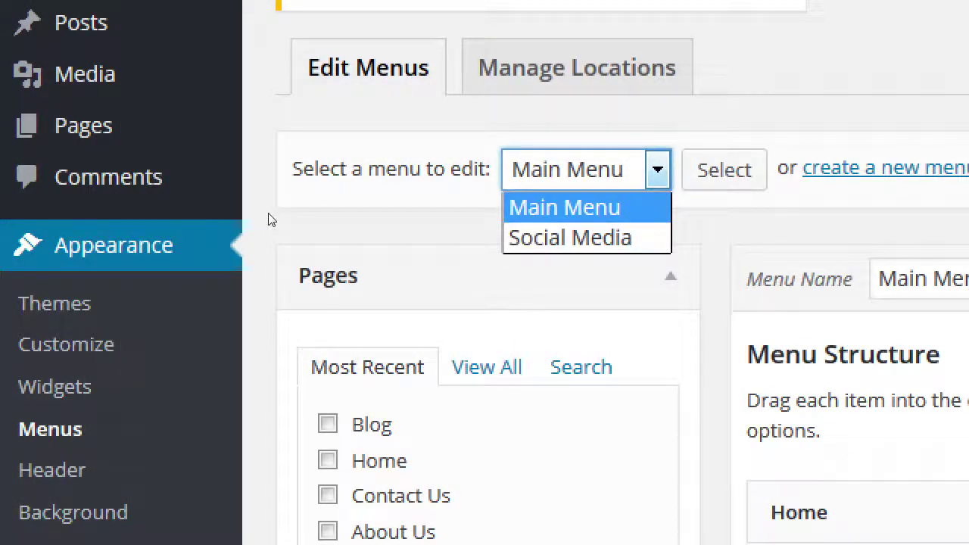
key(Tab)
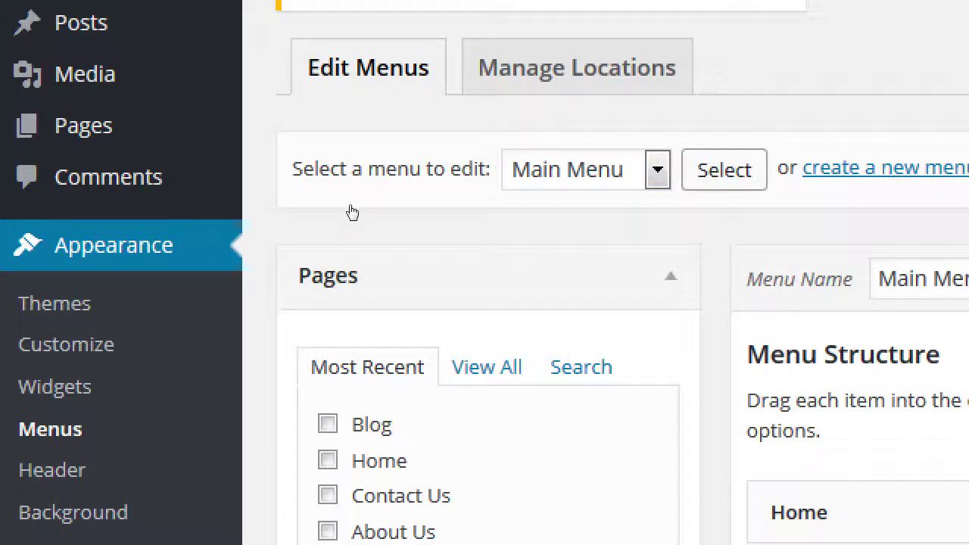
scroll(666, 454, down, 3)
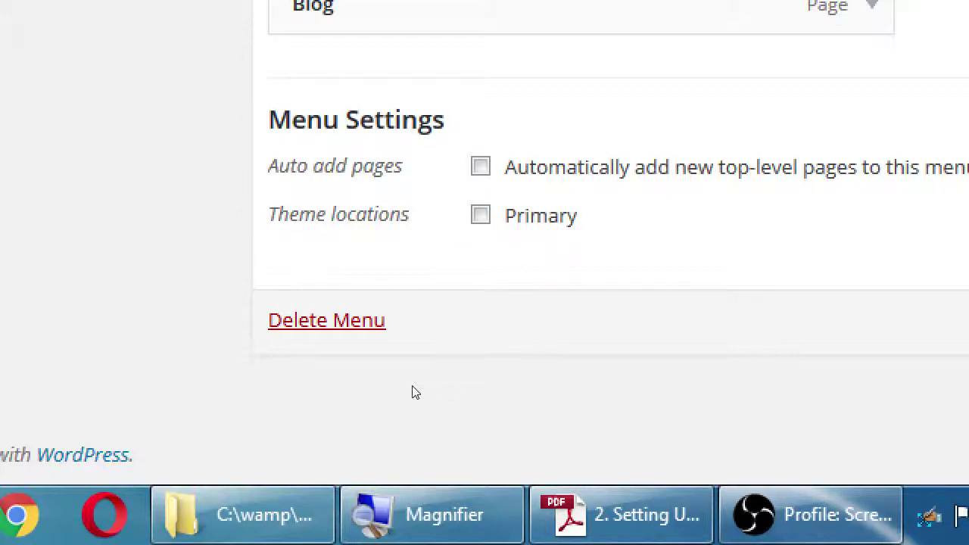
click(480, 386)
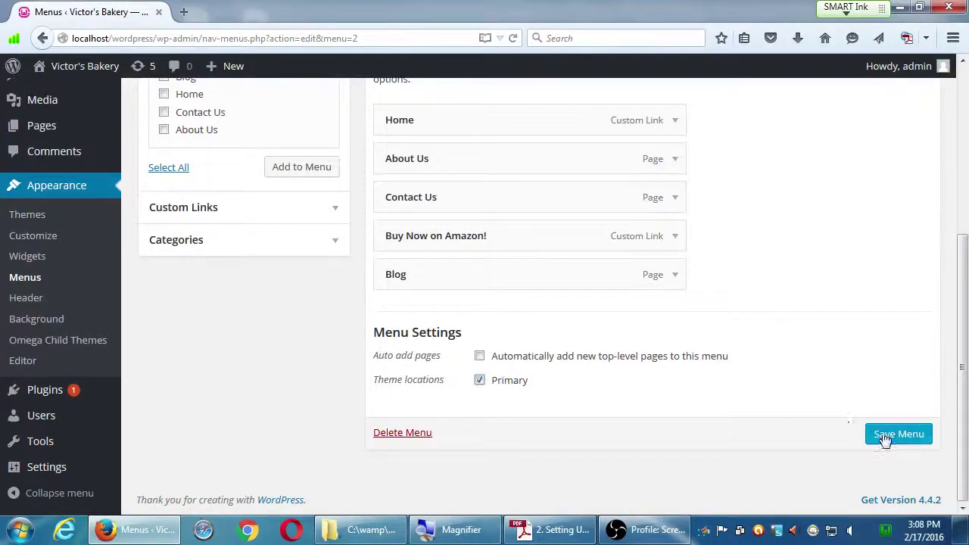
click(886, 437)
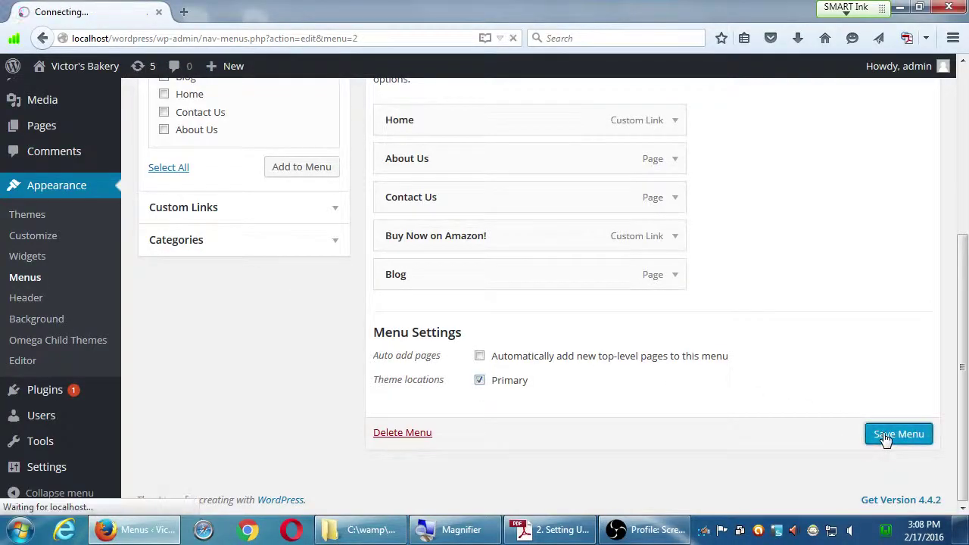
Resubmit the menu changes and view the live site's updated menu bar.
scroll(738, 430, down, 5)
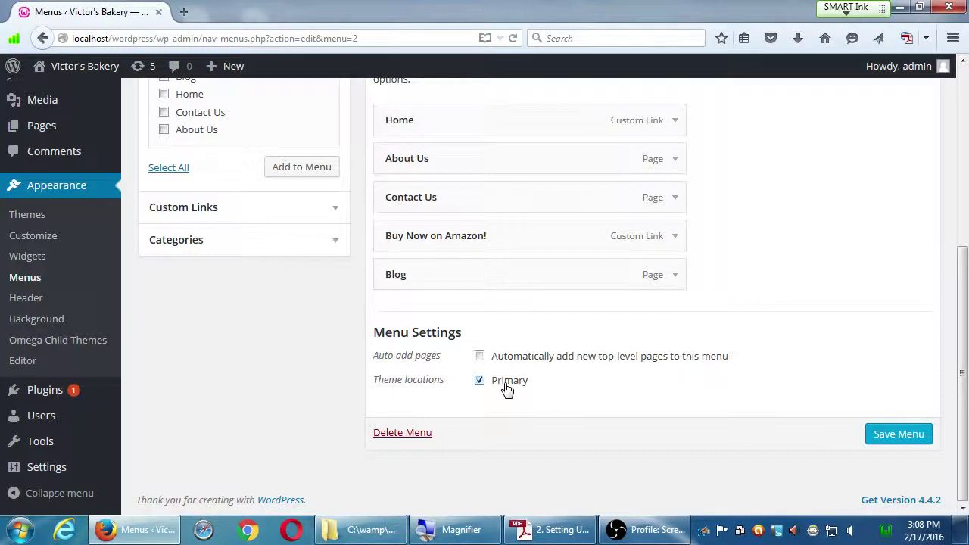
key(Return)
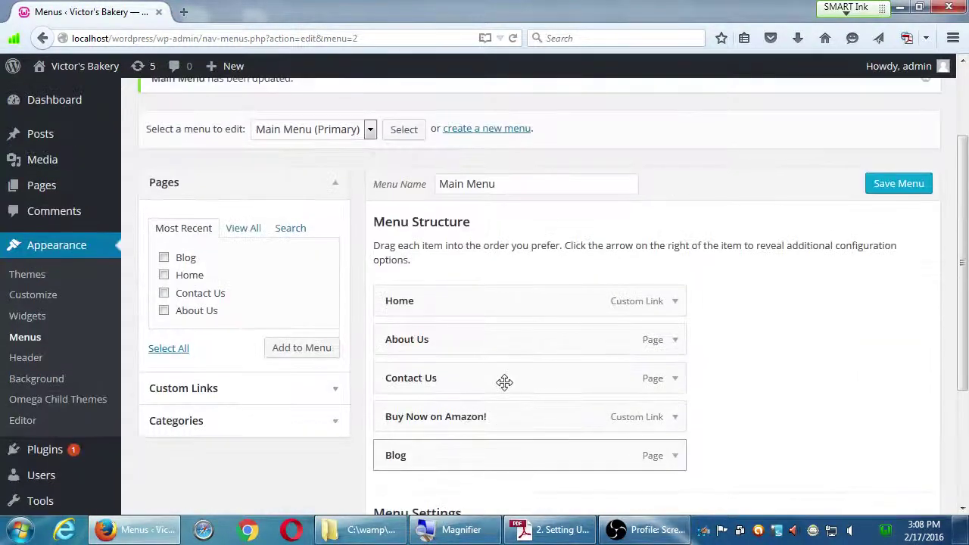
click(113, 69)
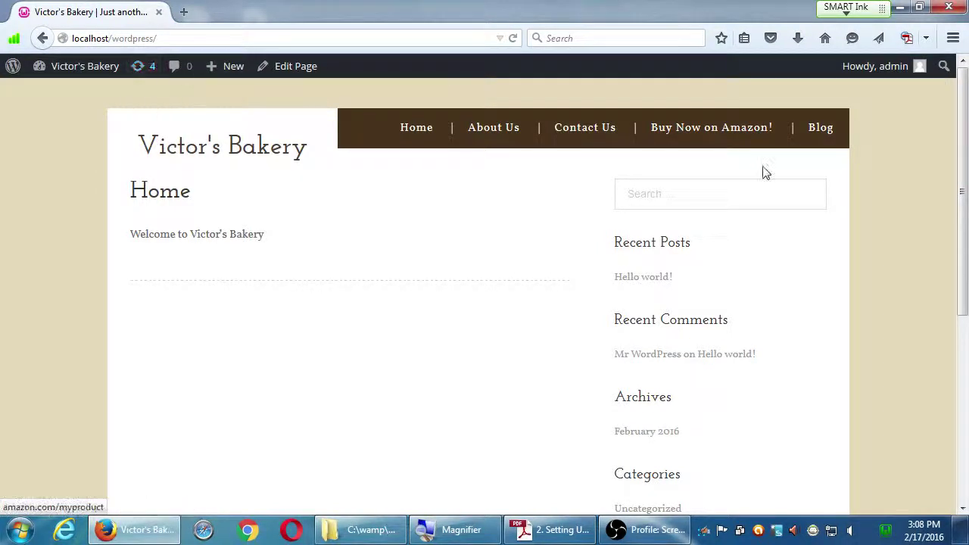
click(820, 139)
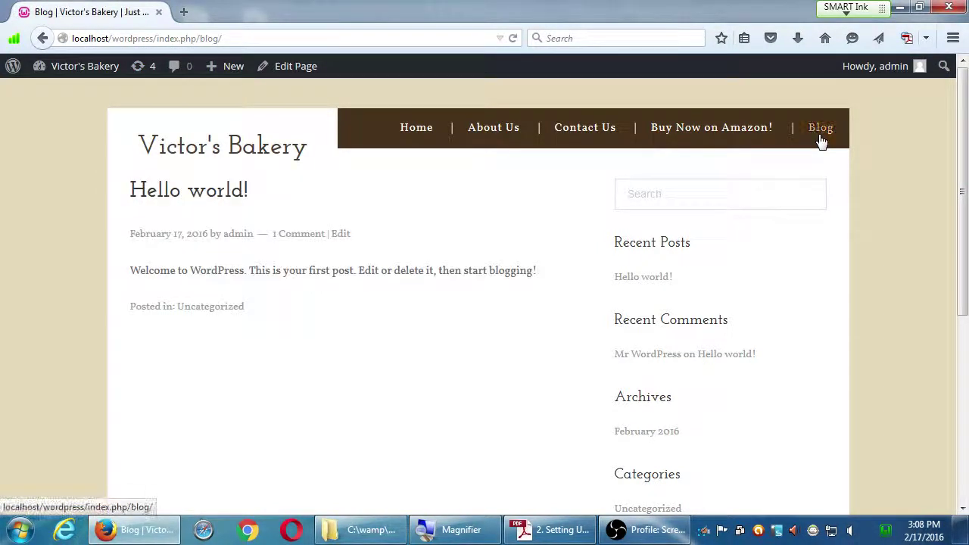
click(419, 130)
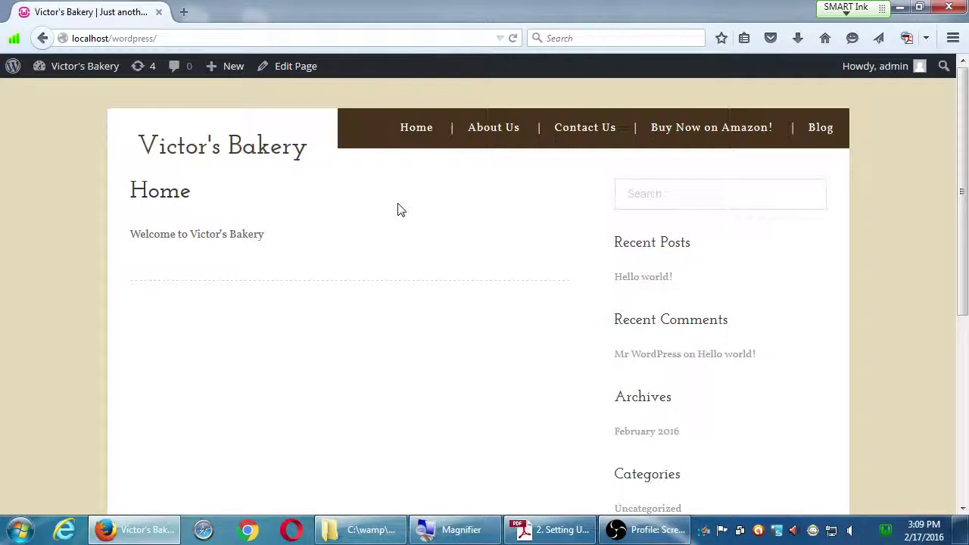
mouse_move(84, 66)
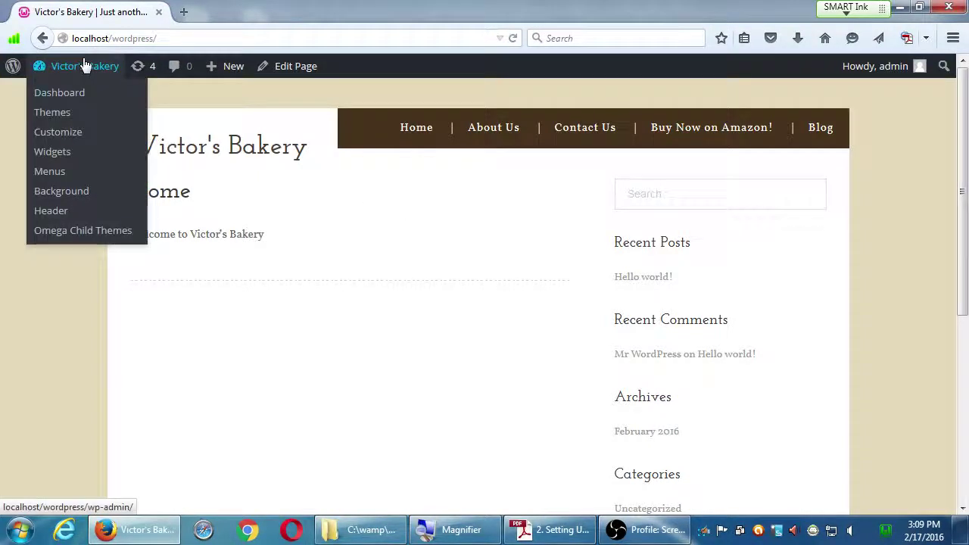
Switch Victor's Bakery from Hotel to Twenty Fourteen through Live Preview and Save & Activate.
click(68, 112)
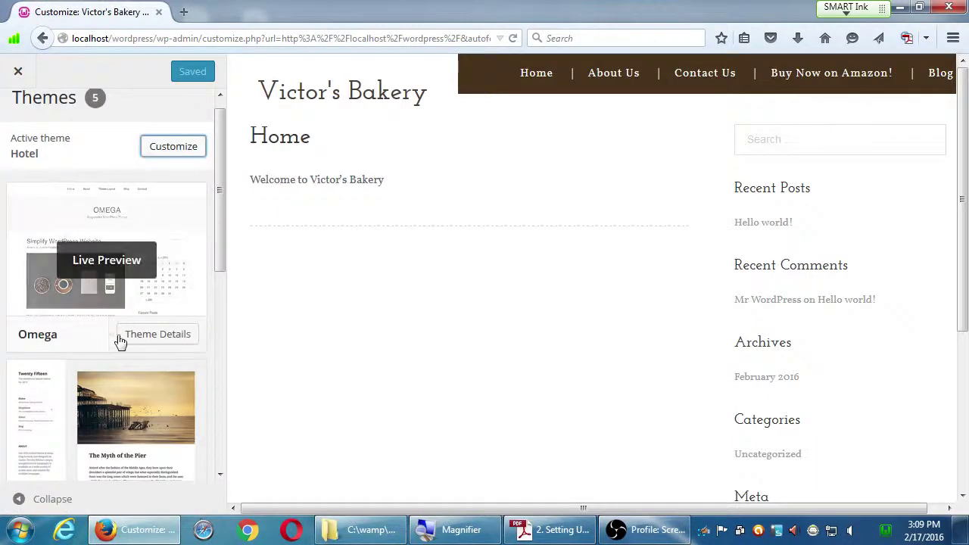
scroll(144, 404, down, 5)
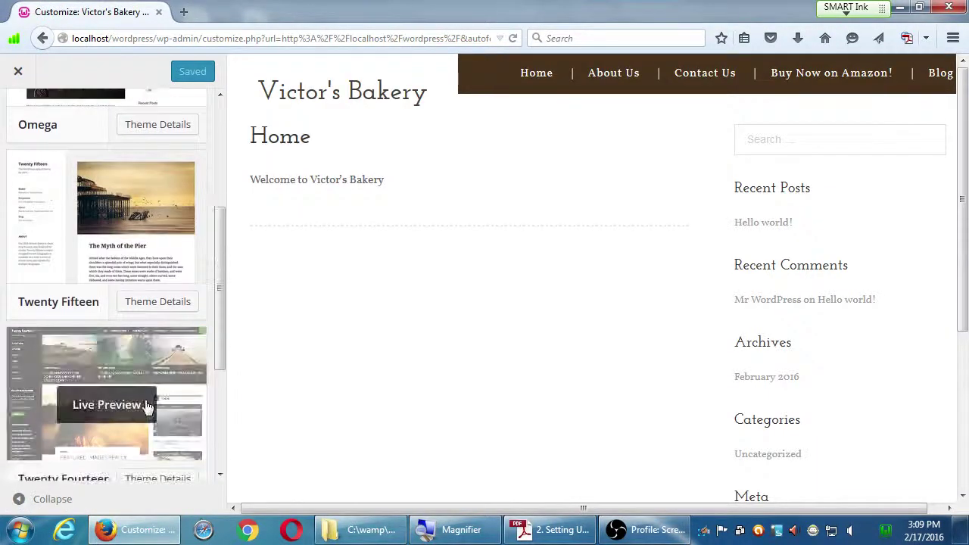
scroll(148, 404, down, 2)
click(124, 327)
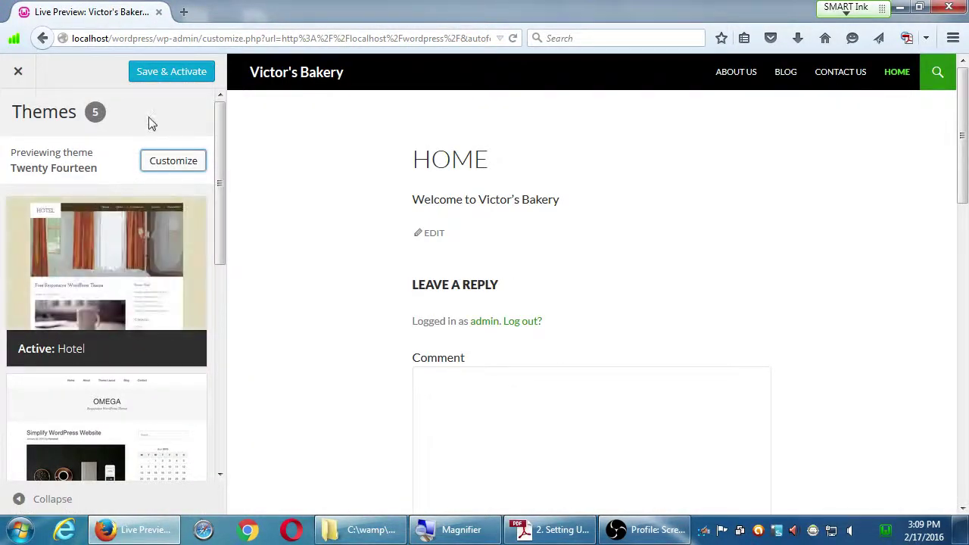
click(171, 72)
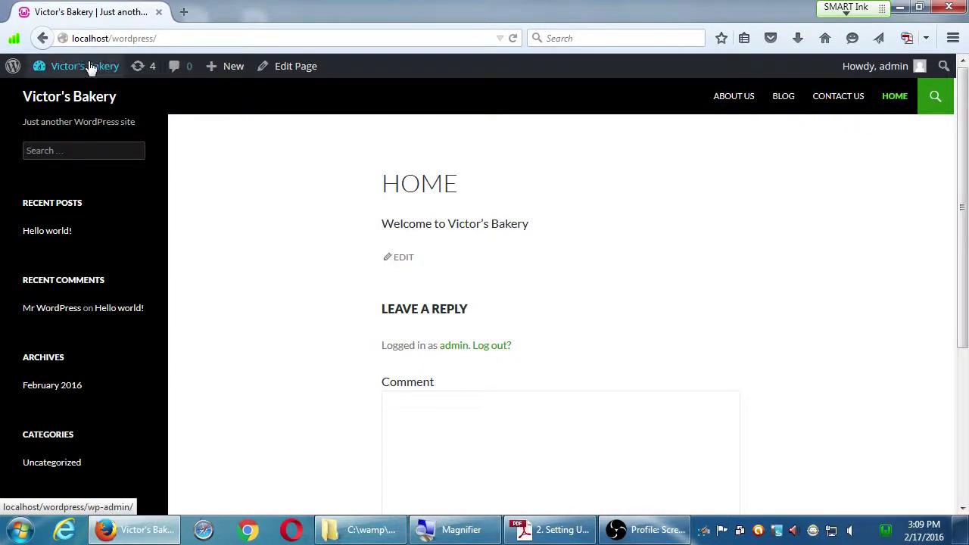
Live-preview the Hotel theme in the Customizer, then save and activate it.
mouse_move(90, 68)
click(53, 118)
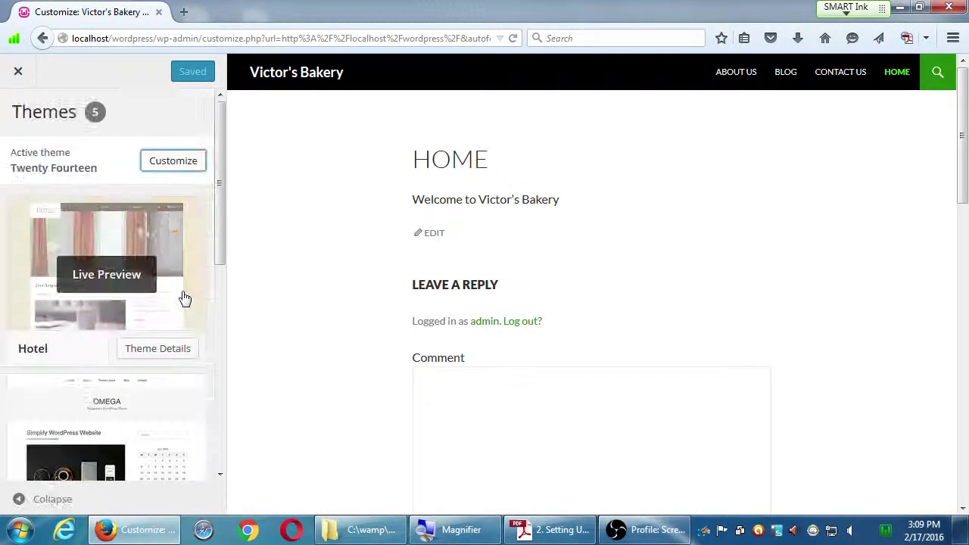
click(143, 284)
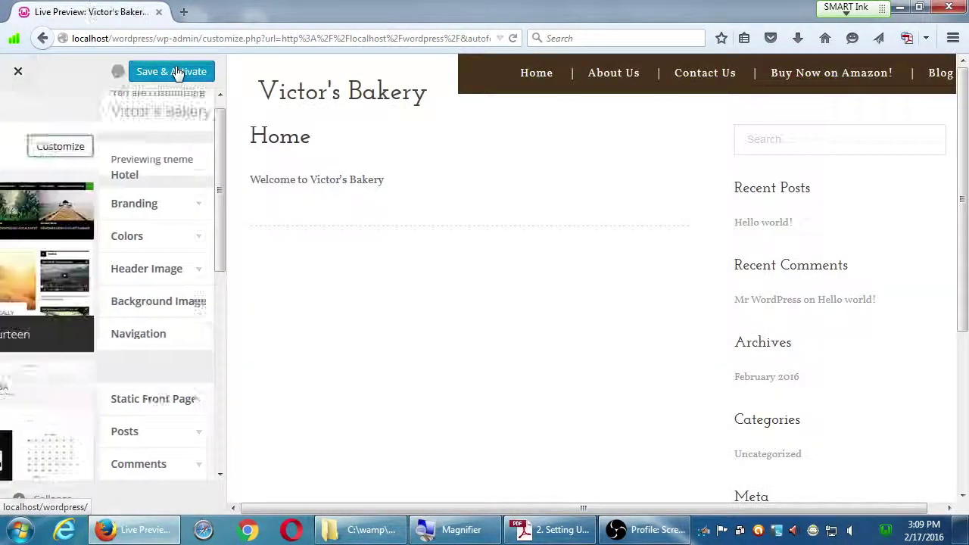
click(177, 72)
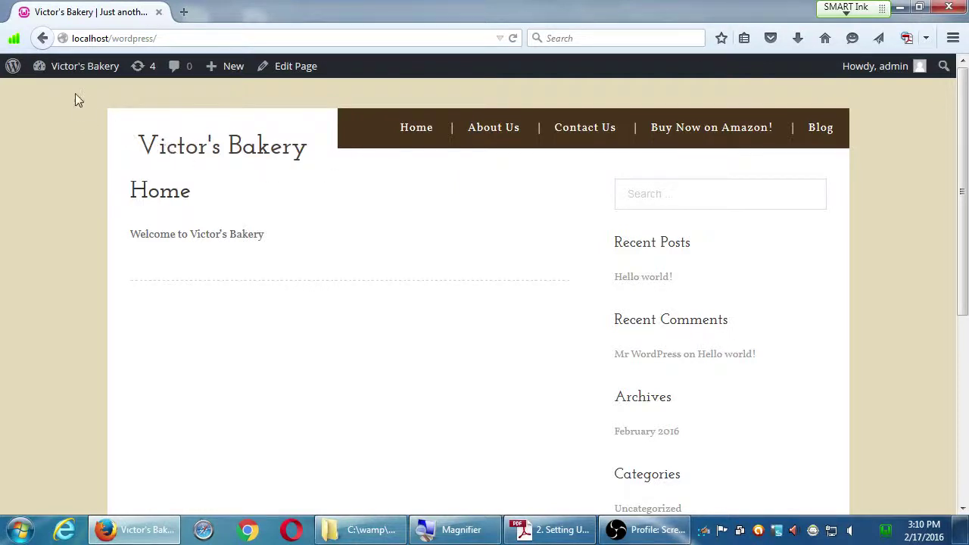
Go from the Dashboard to Appearance > Themes and open Add New.
mouse_move(79, 72)
click(78, 92)
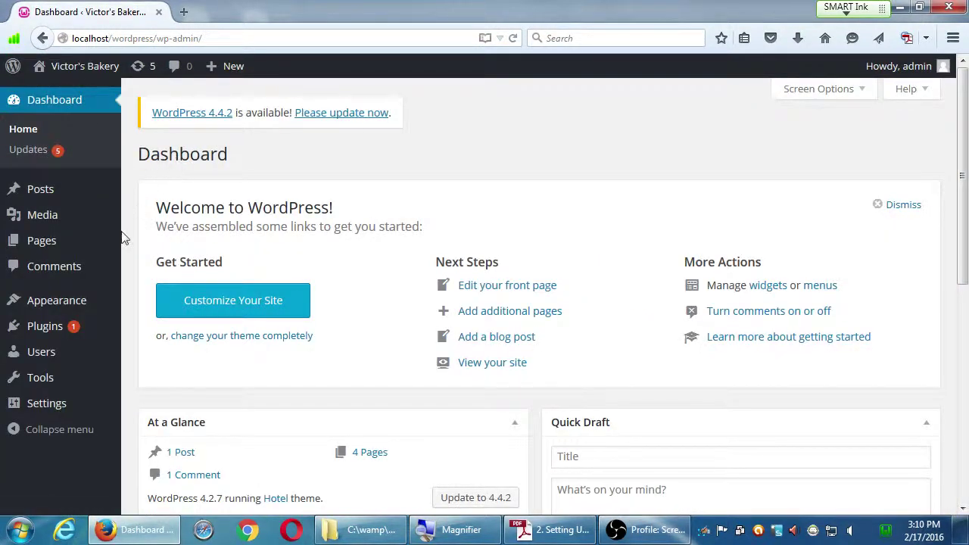
mouse_move(71, 303)
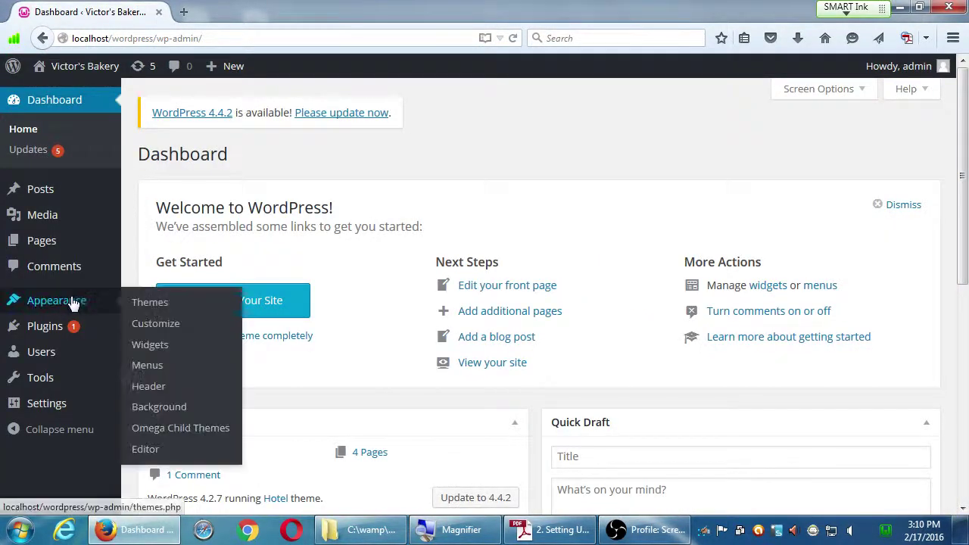
click(152, 310)
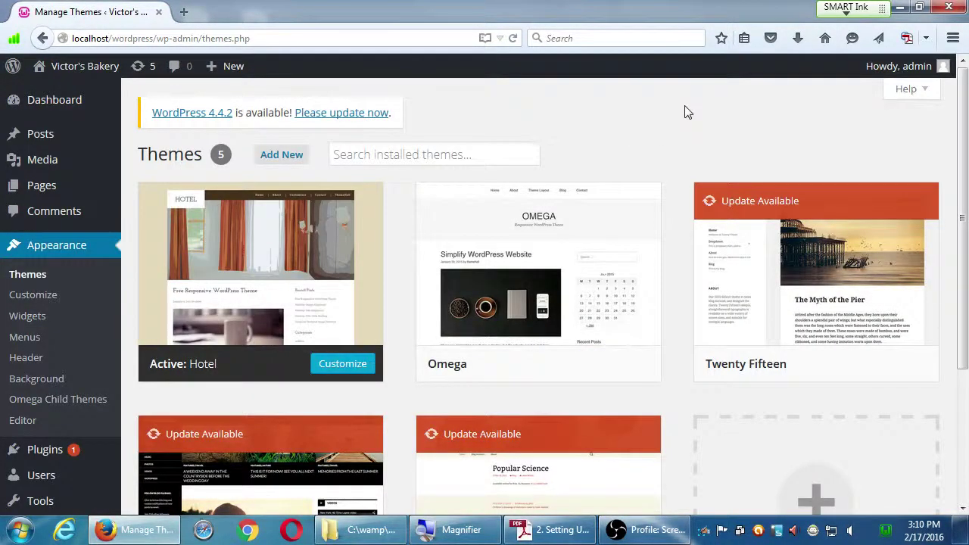
click(294, 161)
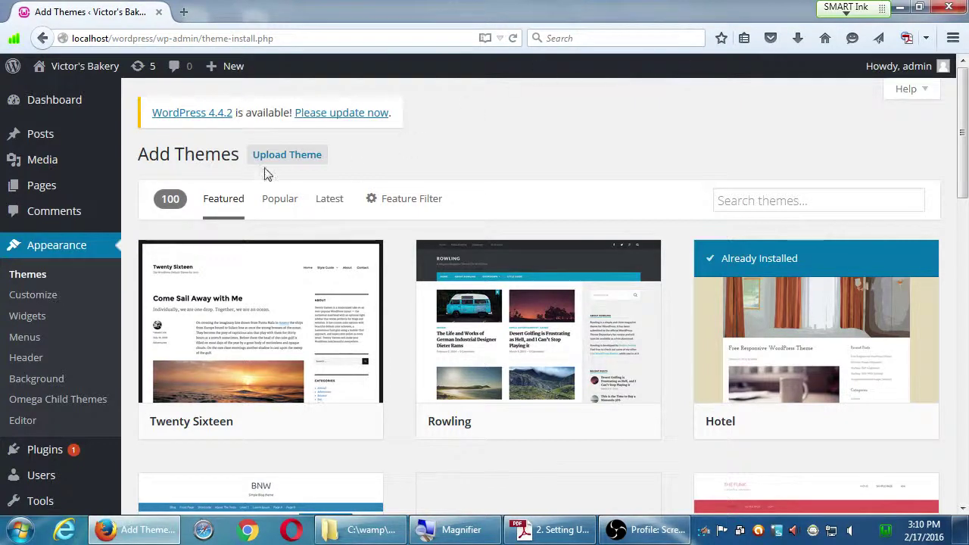
Browse the Popular themes, then the Latest themes (2182, starting with LeadSurf Lite).
click(280, 202)
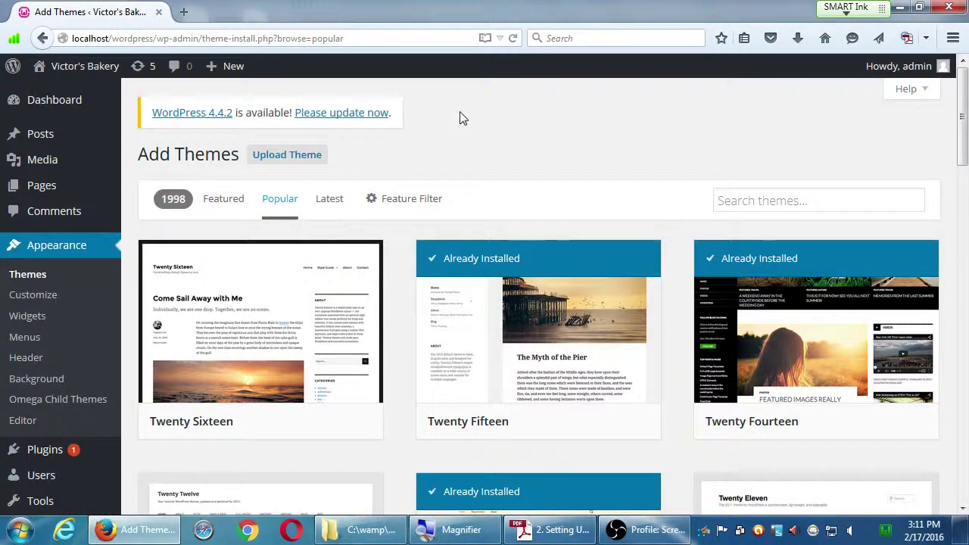
click(337, 205)
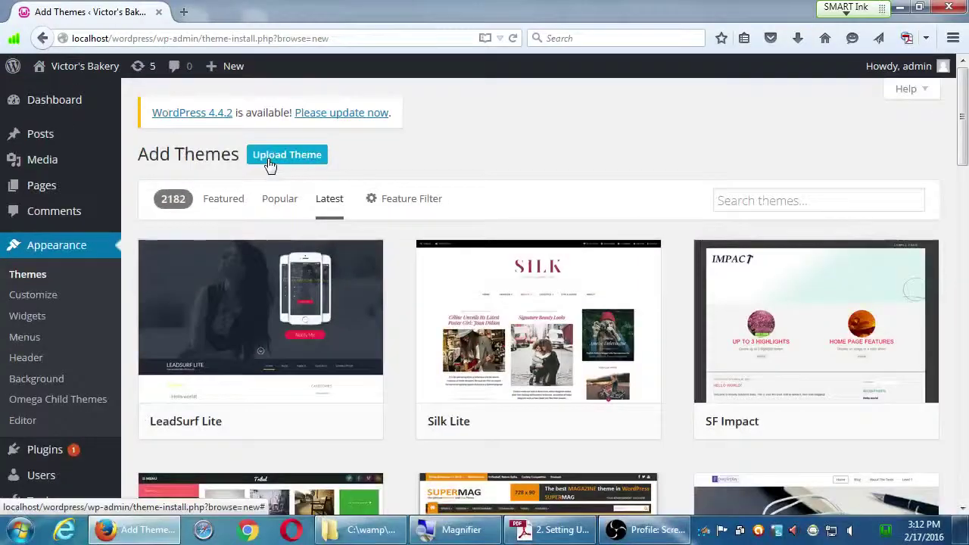
mouse_move(414, 428)
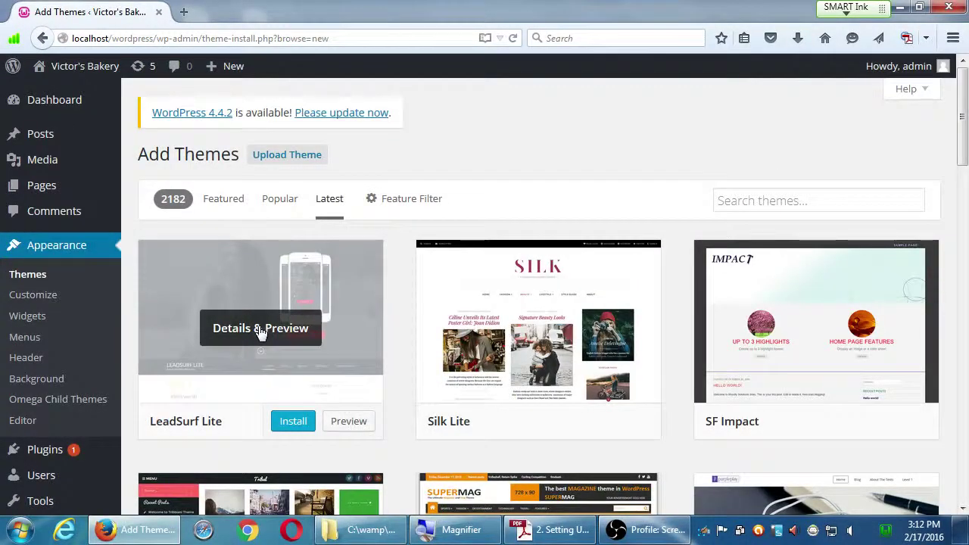
click(259, 330)
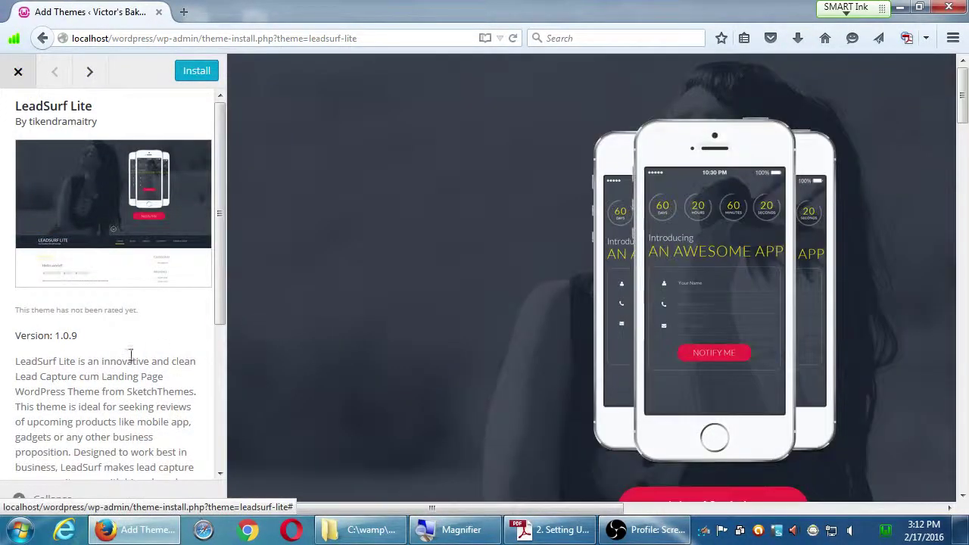
scroll(126, 351, down, 5)
scroll(126, 351, up, 5)
click(18, 73)
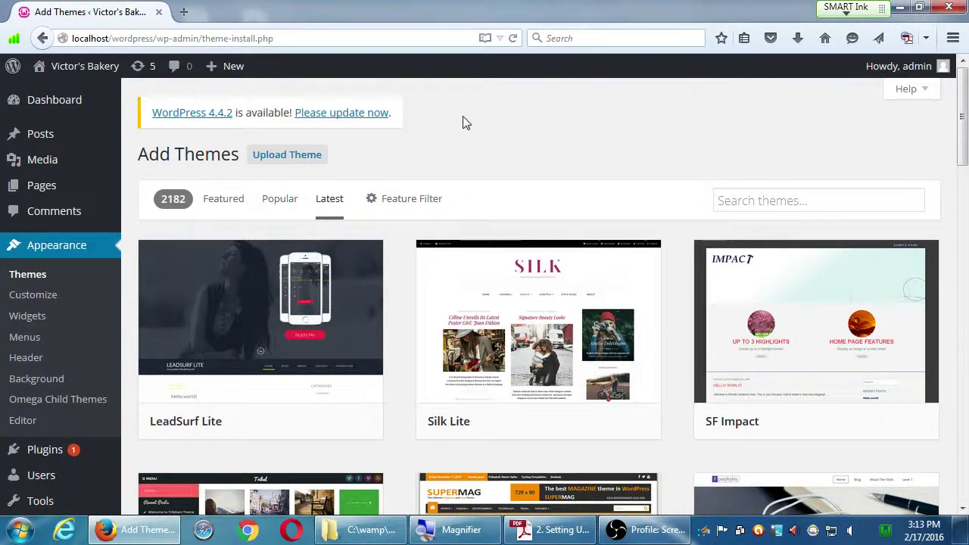
List the 100 Featured themes, then return to the Victor's Bakery front page.
scroll(470, 123, down, 1)
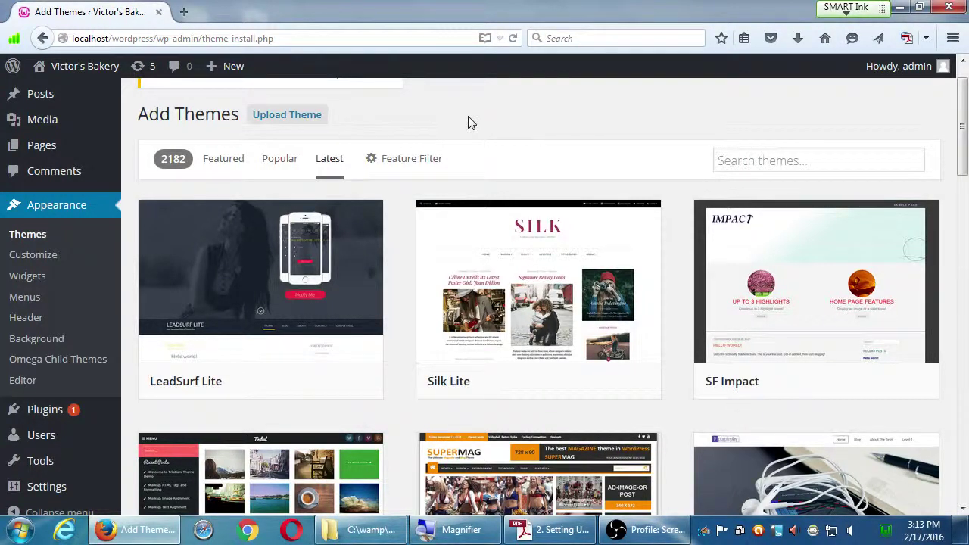
scroll(469, 123, up, 1)
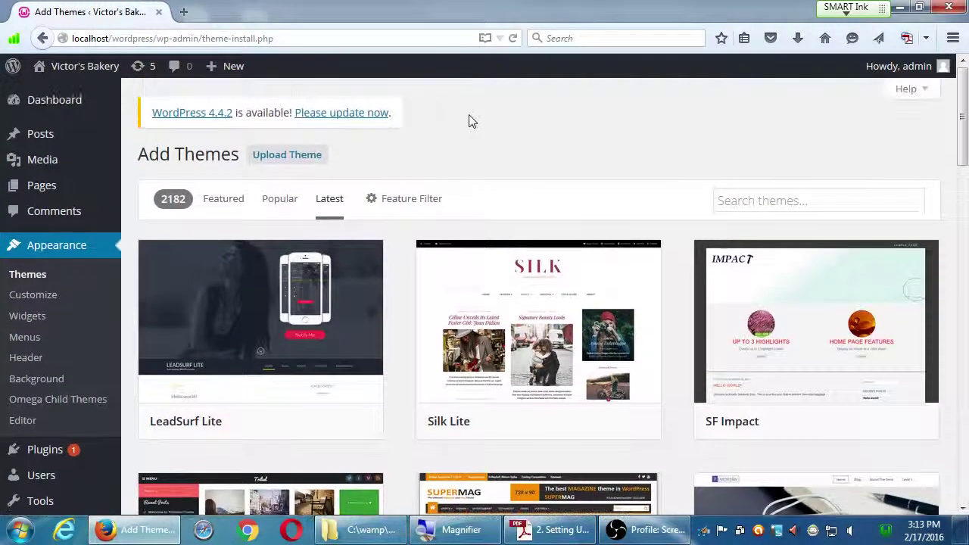
click(224, 202)
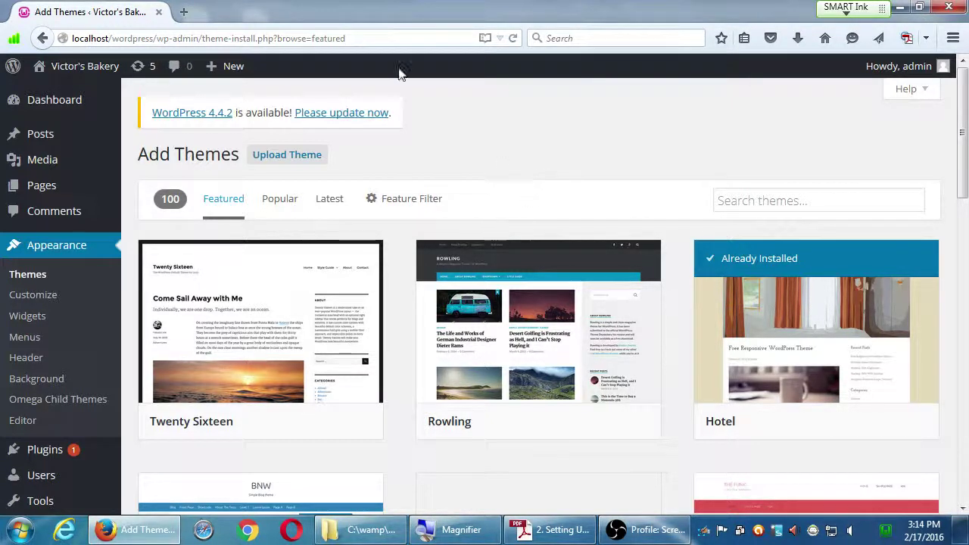
click(106, 68)
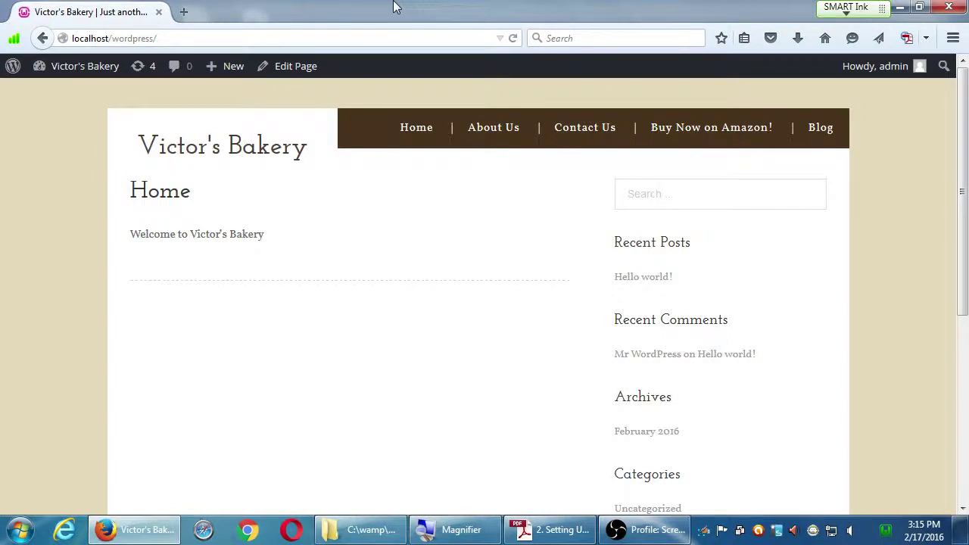
scroll(911, 280, down, 3)
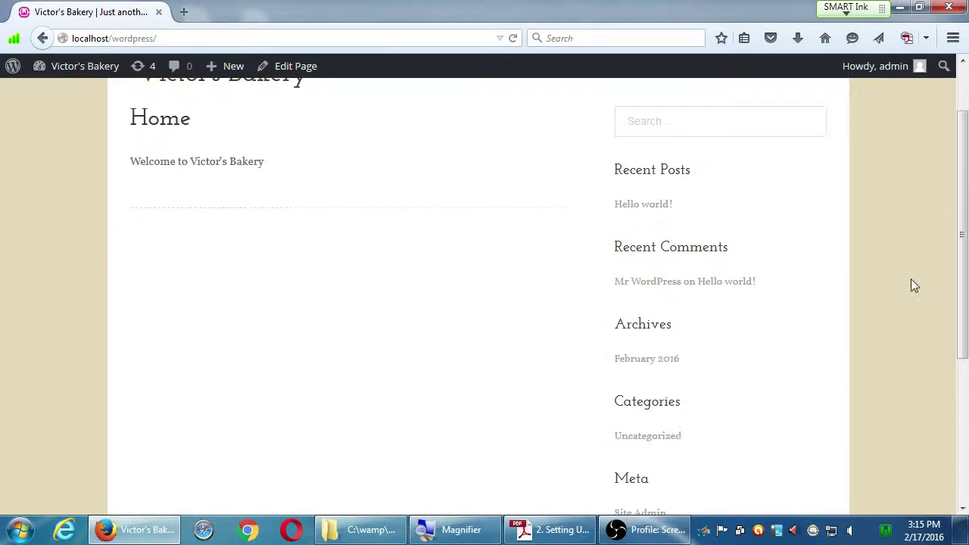
scroll(893, 338, up, 3)
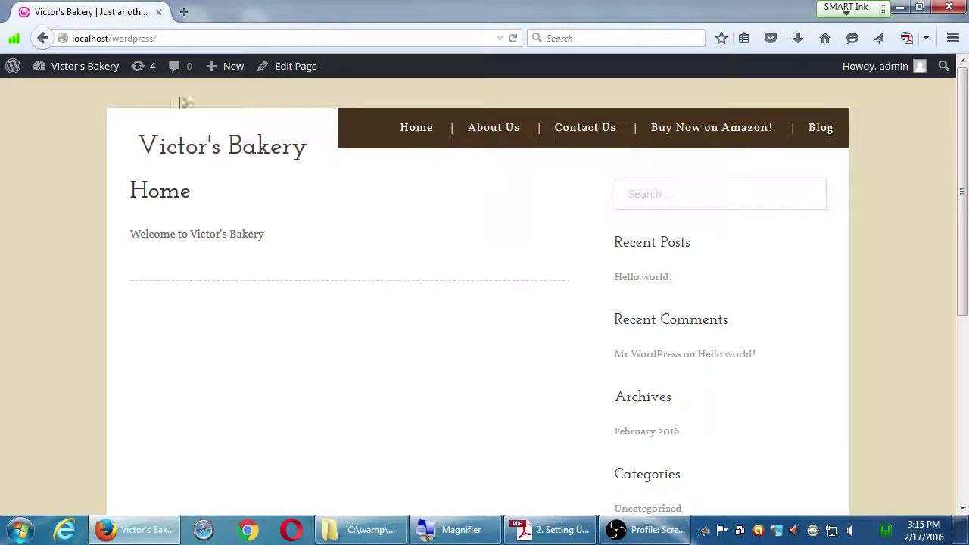
click(42, 38)
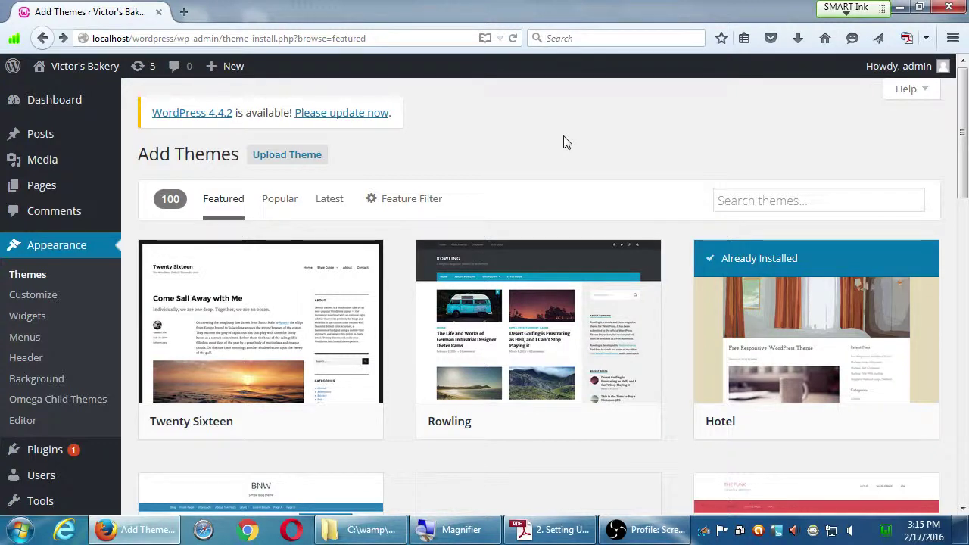
Launch plain Notepad from a Start search for "note" and snap it right.
key(super)
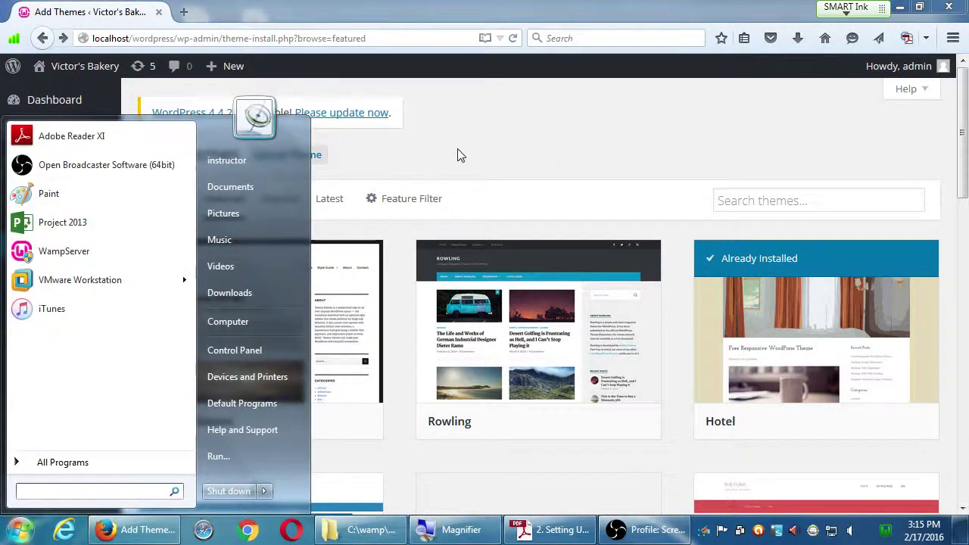
text(note)
key(Down)
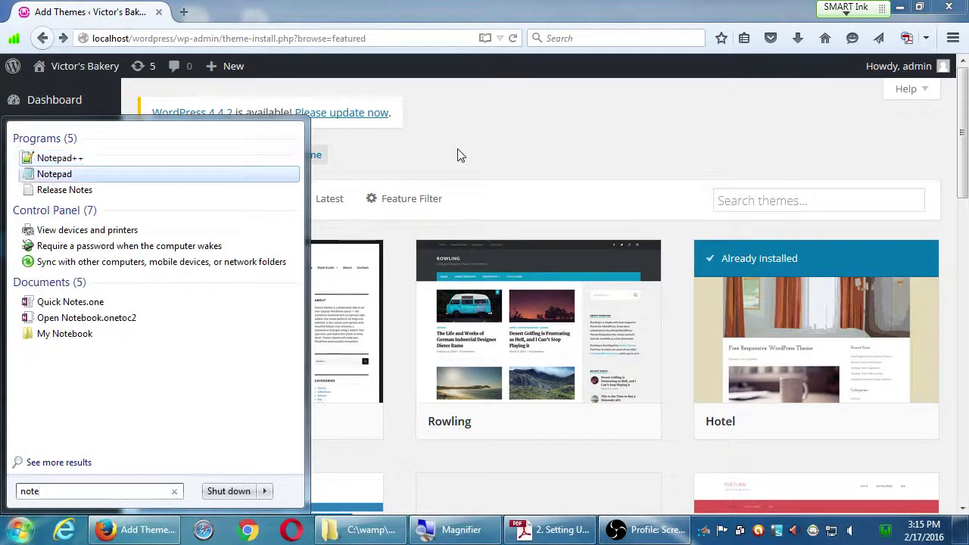
key(Return)
key(super+Right)
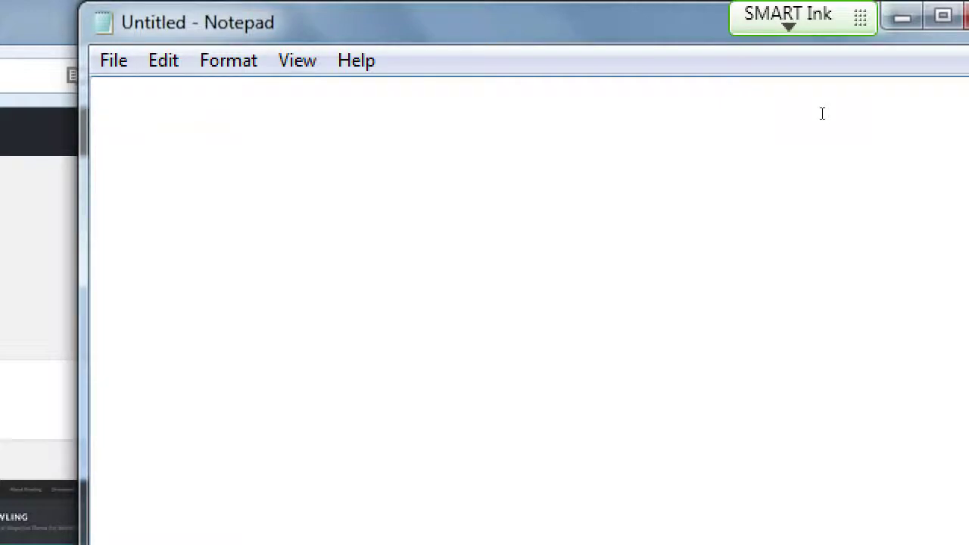
Write item 1, "1. Use a free theme and customize it (as allowed)", with an indented $ line.
text($)
key(BackSpace)
text(1. Use a free )
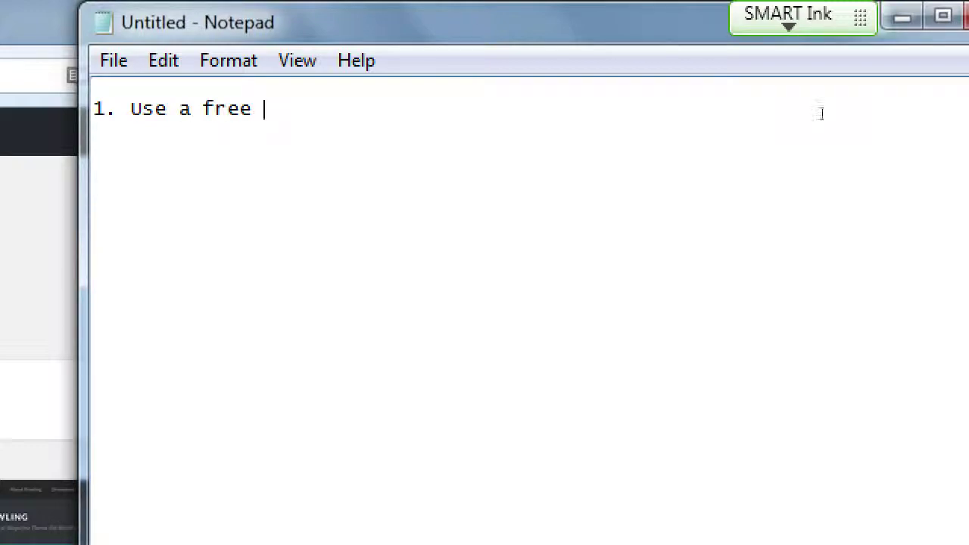
text(theme and cus)
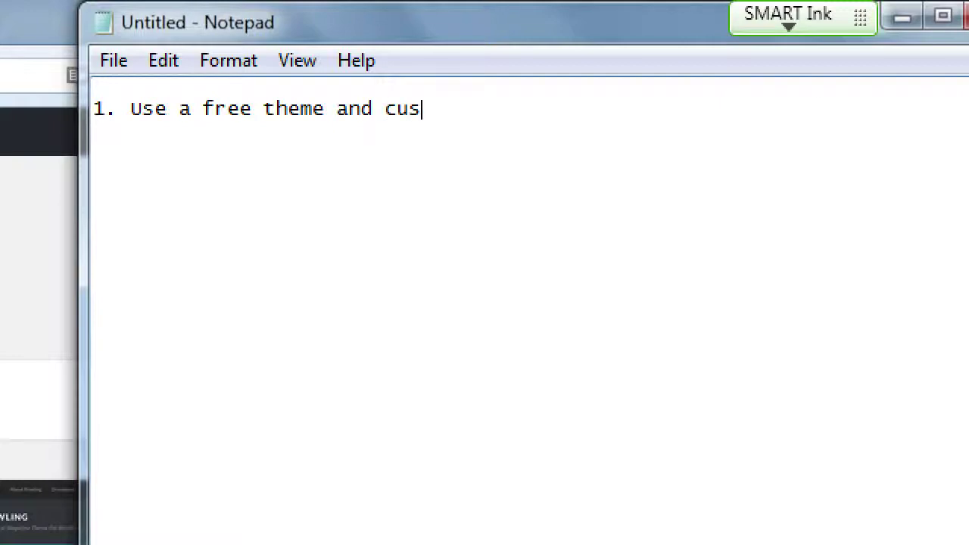
text(tomize it)
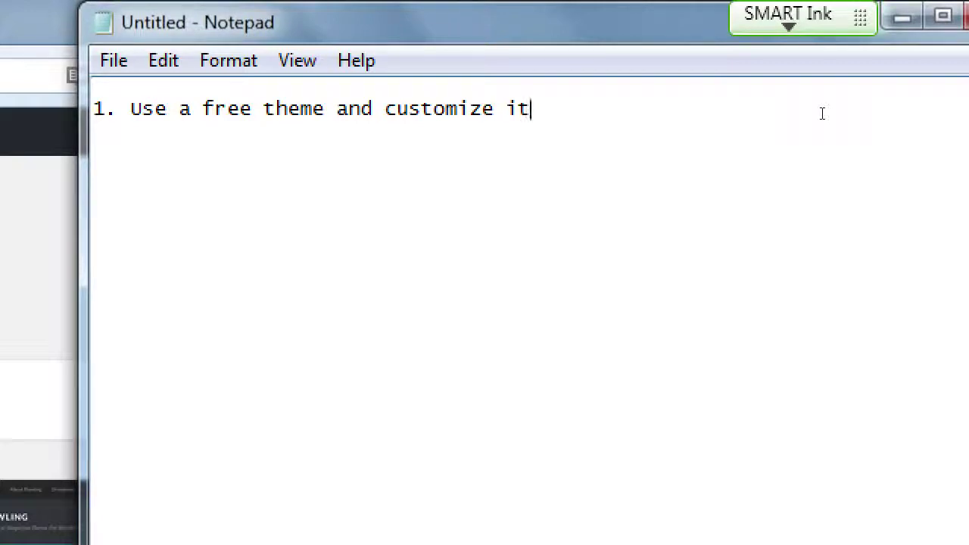
text((as allowed))
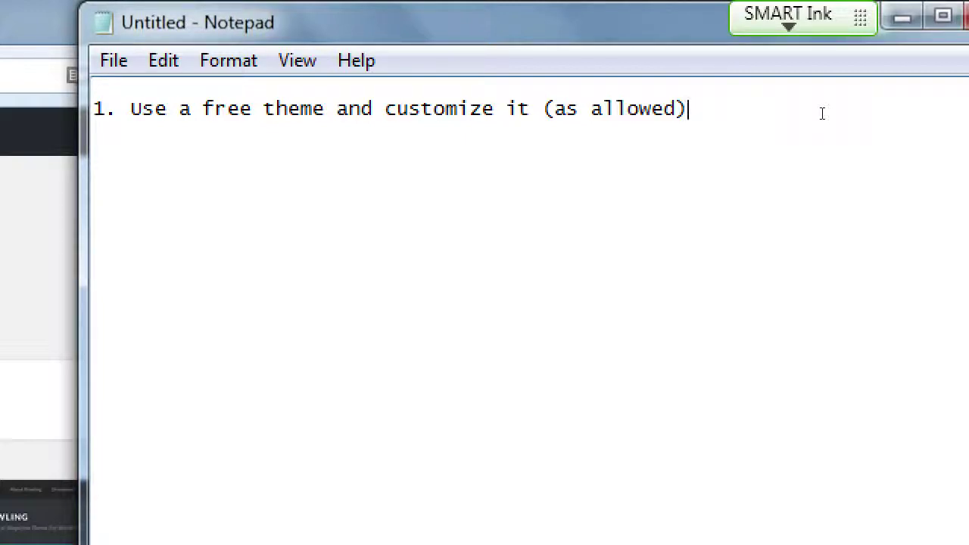
key(Return)
key(Tab)
text($)
Add item 2, "2. Use a premium theme and highly customize it (edit code)".
key(Return)
key(Return)
text(2. Uea)
key(BackSpace)
key(BackSpace)
key(BackSpace)
text(se a premi)
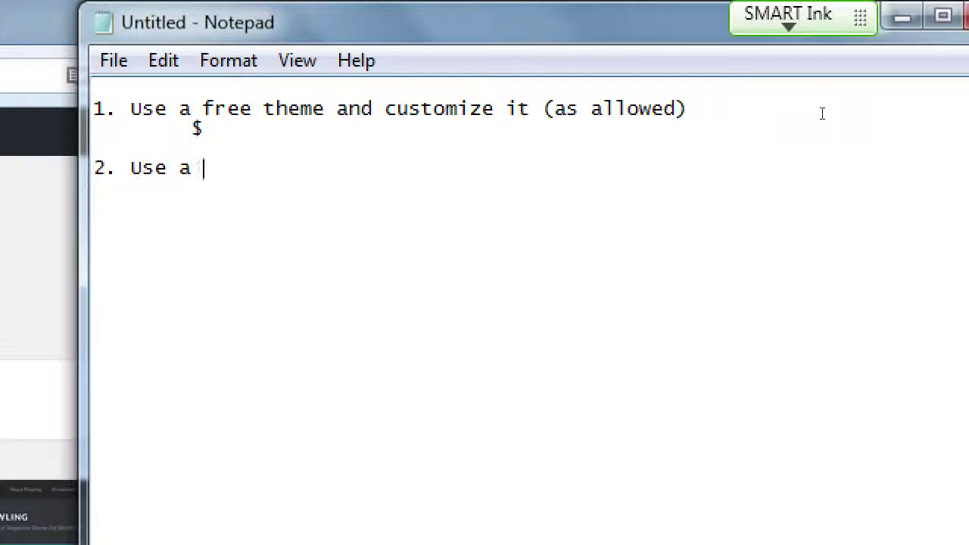
text(um t)
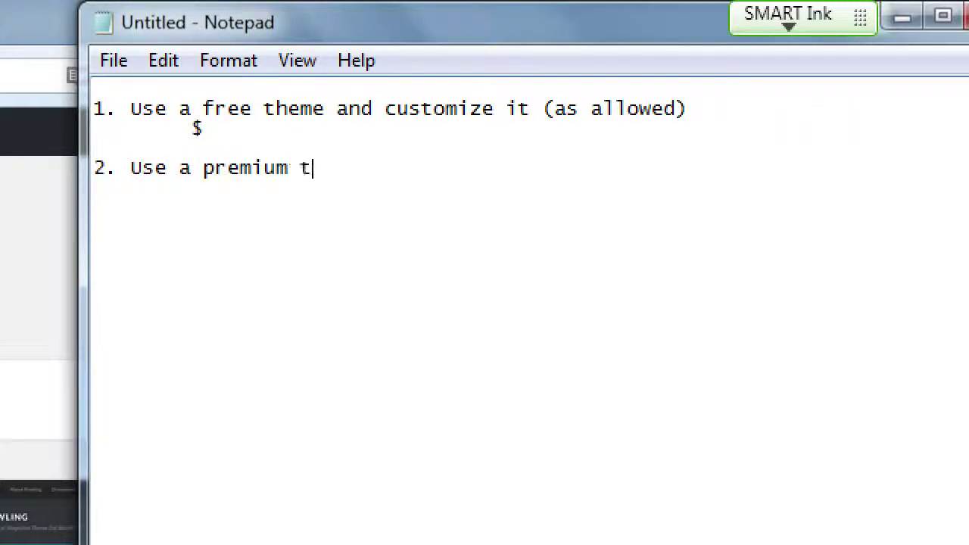
text(heme and)
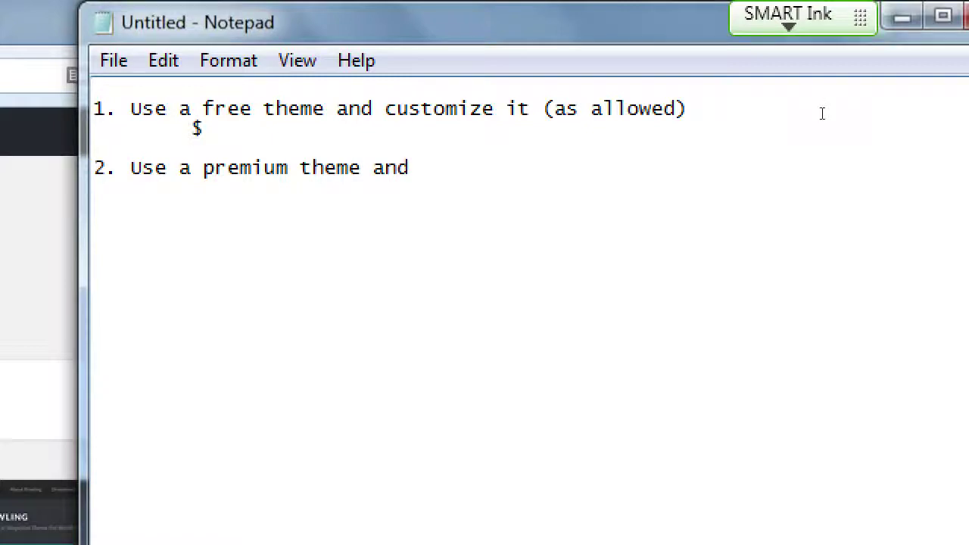
text( highly )
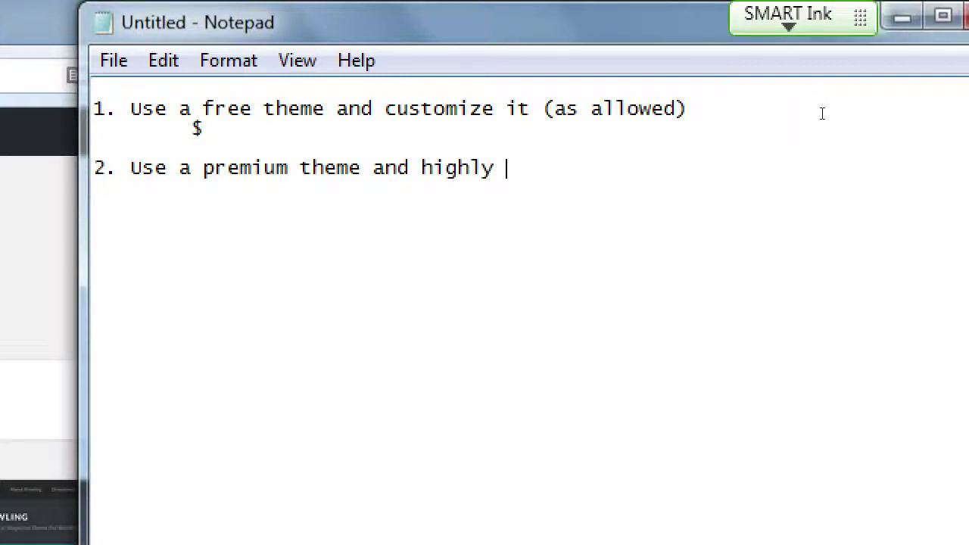
text(cuz)
key(BackSpace)
text(stomize)
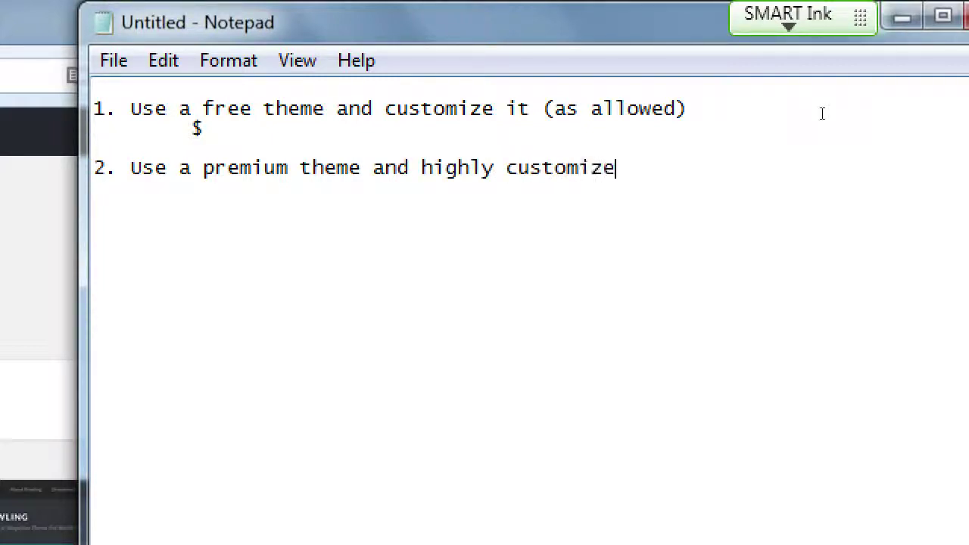
text( it (edit code))
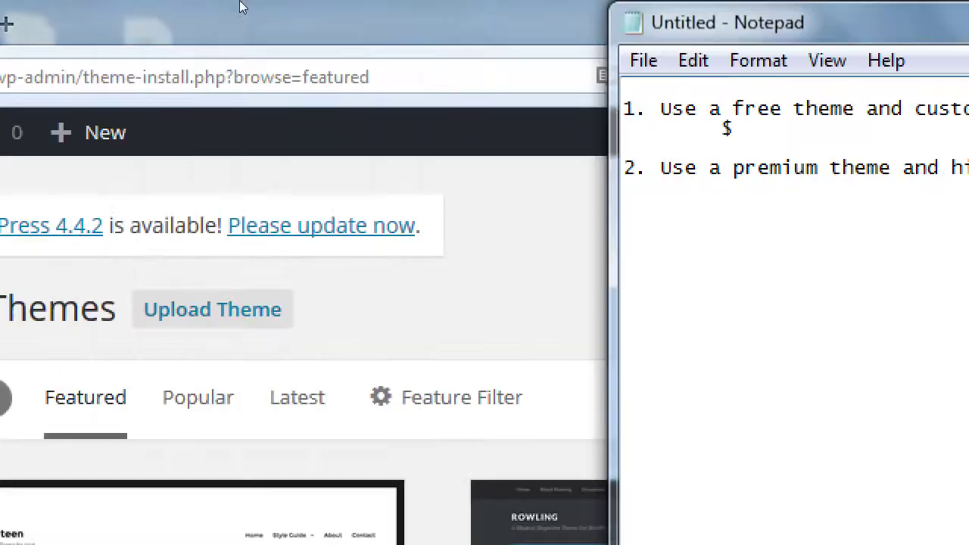
click(242, 5)
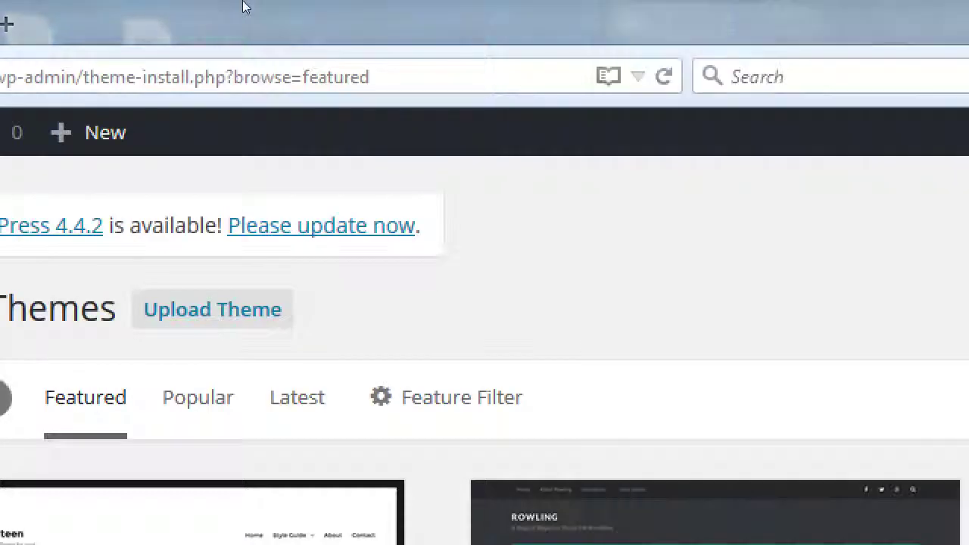
View the featured themes page's source code, then return to Notepad.
key(ctrl+u)
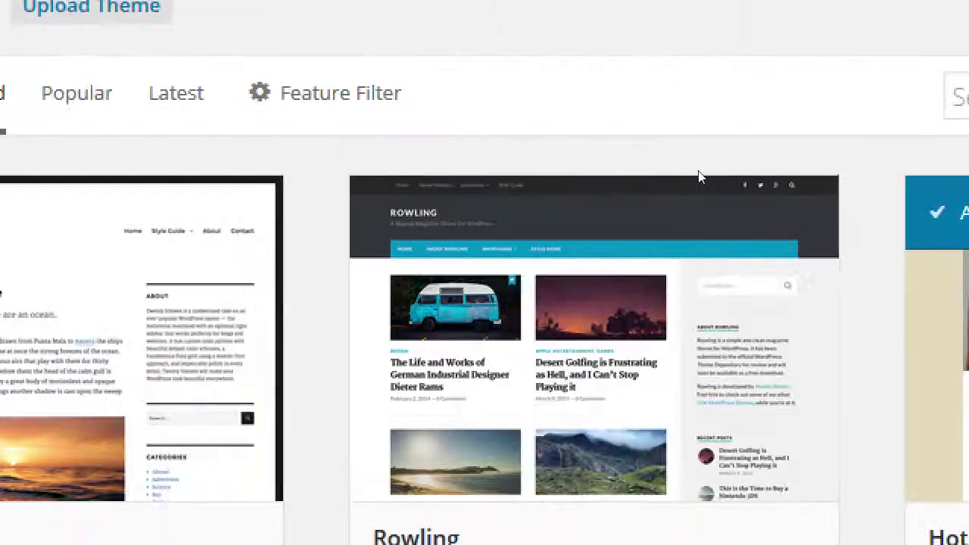
key(alt+Tab)
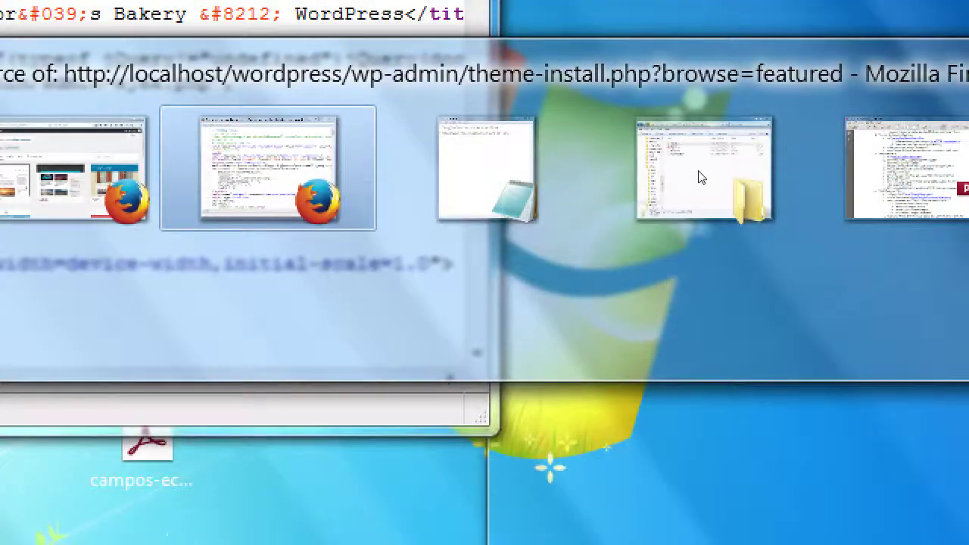
key(alt+Tab)
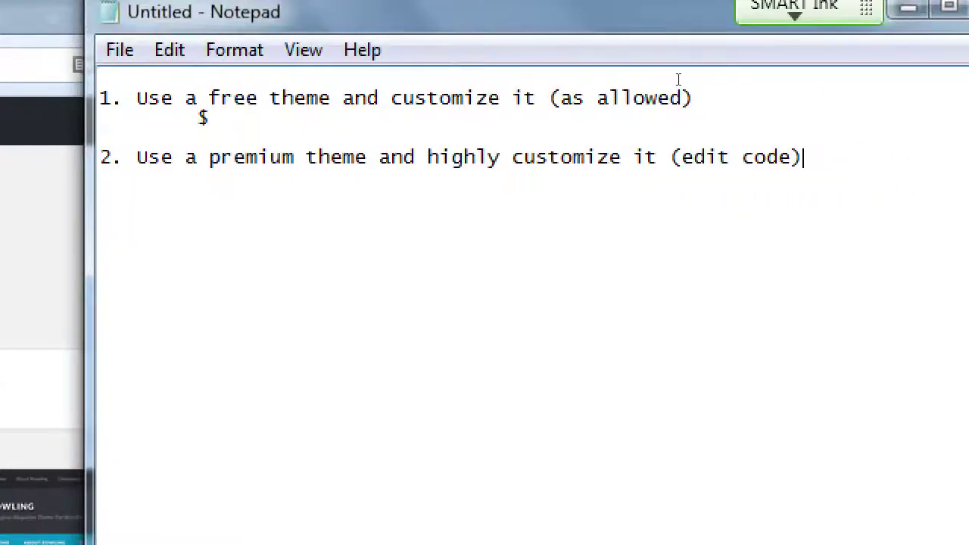
Add an indented $$$ cost line under item 2 and begin item "3.".
key(ctrl+Left)
key(ctrl+Left)
key(ctrl+Left)
key(ctrl+Left)
key(ctrl+Left)
key(ctrl+Left)
key(ctrl+Left)
key(ctrl+shift+Left)
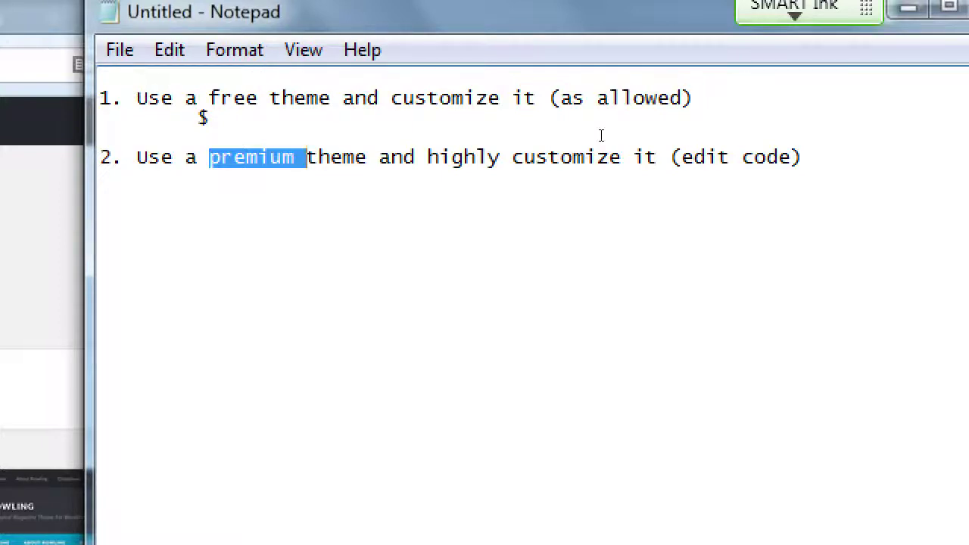
key(End)
key(Return)
key(Tab)
text($)
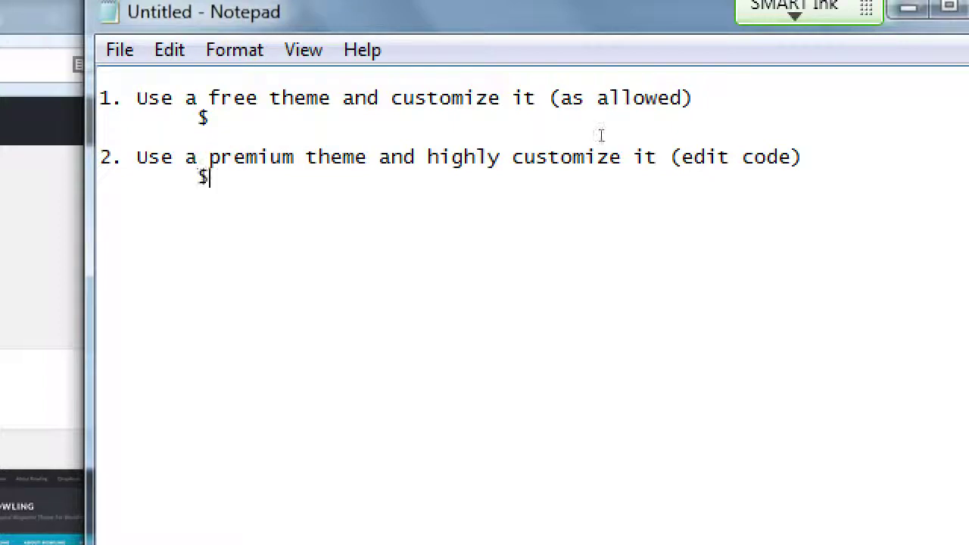
text($$)
key(Return)
key(Return)
text(3.)
Write item 3, "Create a custom theme from scratch", with a $$$$$$$$$$$ cost line.
text(Cr)
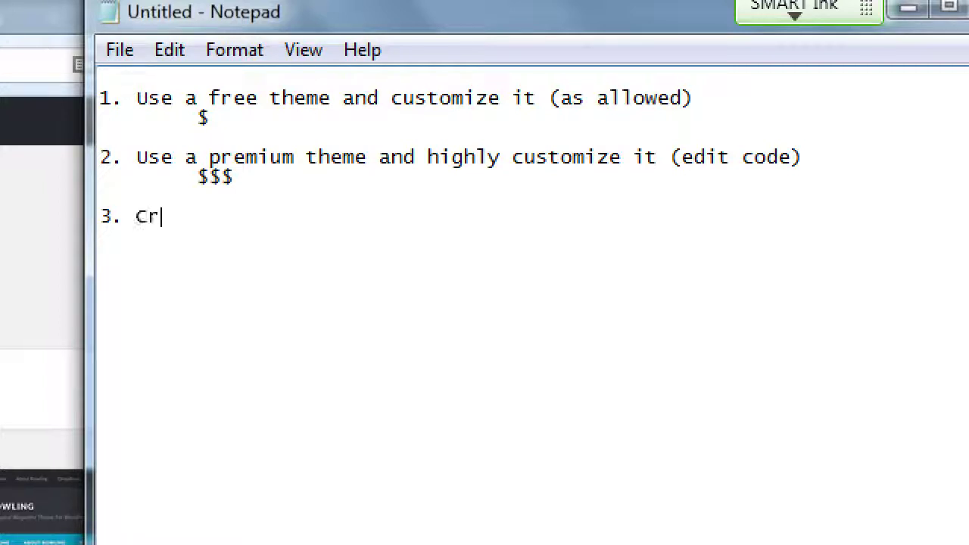
text(eate a custom)
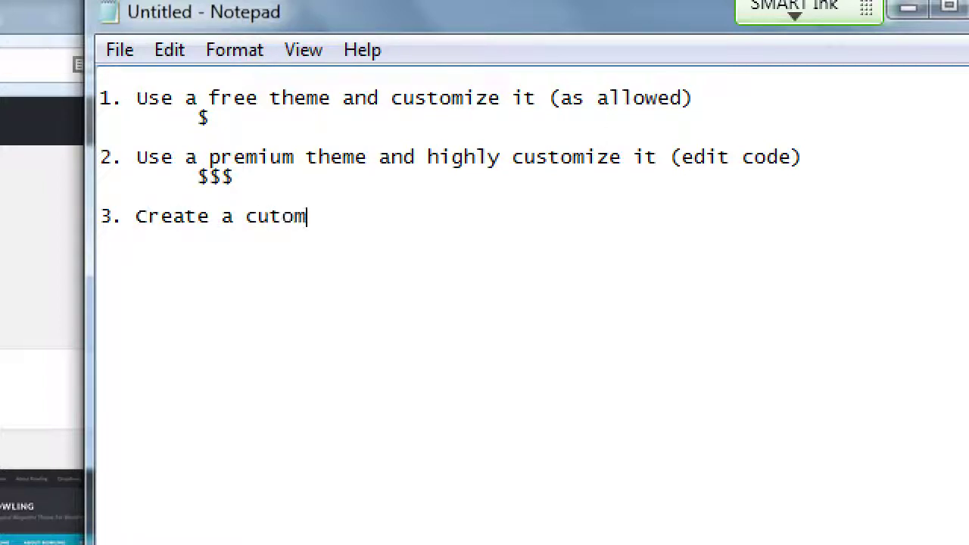
key(BackSpace)
key(BackSpace)
key(BackSpace)
text(stome)
key(BackSpace)
text(theme from sract)
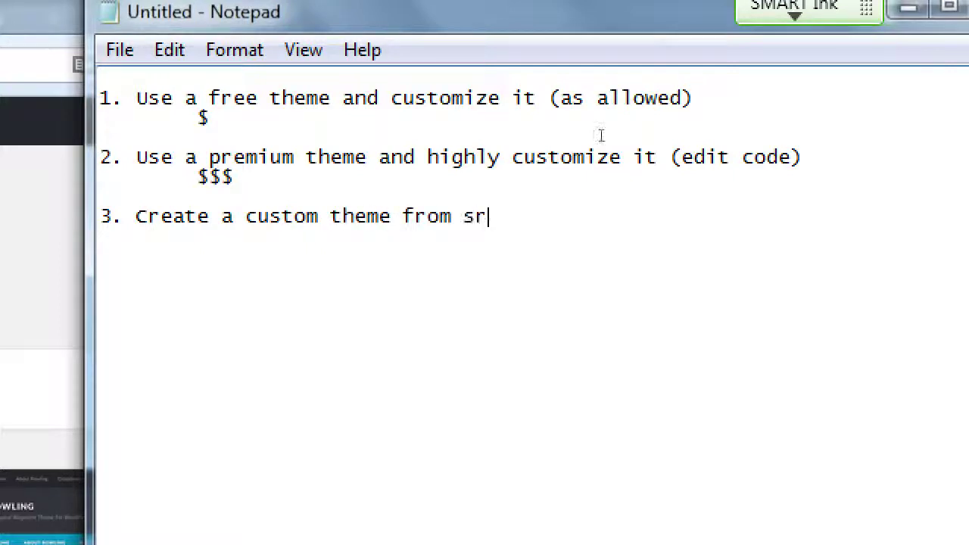
key(BackSpace)
key(BackSpace)
key(BackSpace)
key(BackSpace)
text(cratch)
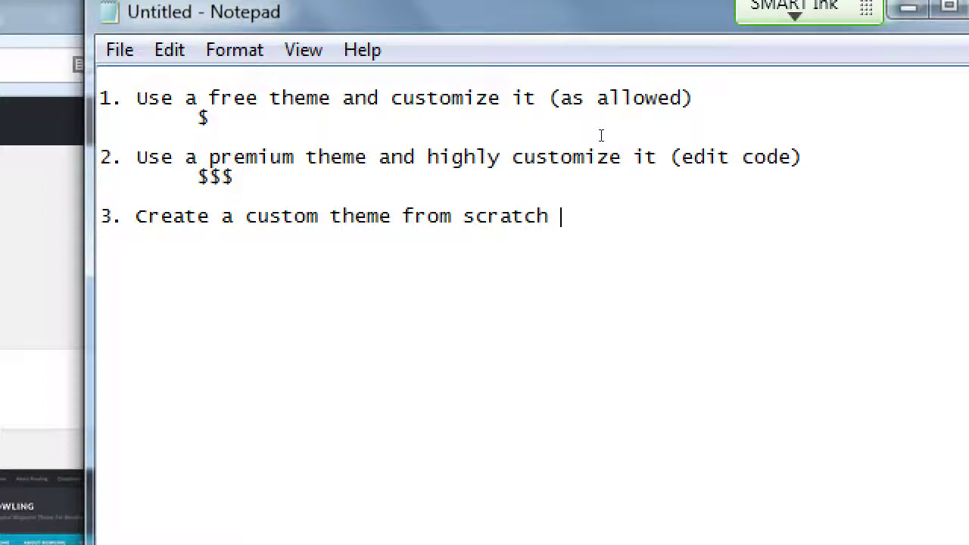
key(Return)
key(Tab)
key(Tab)
key(BackSpace)
text($$$$$$$$$$$)
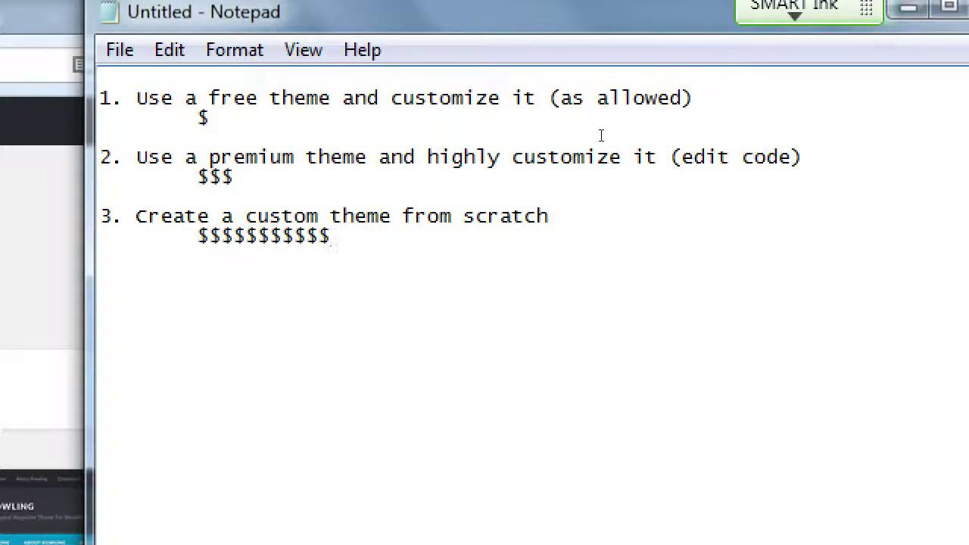
double_click(270, 156)
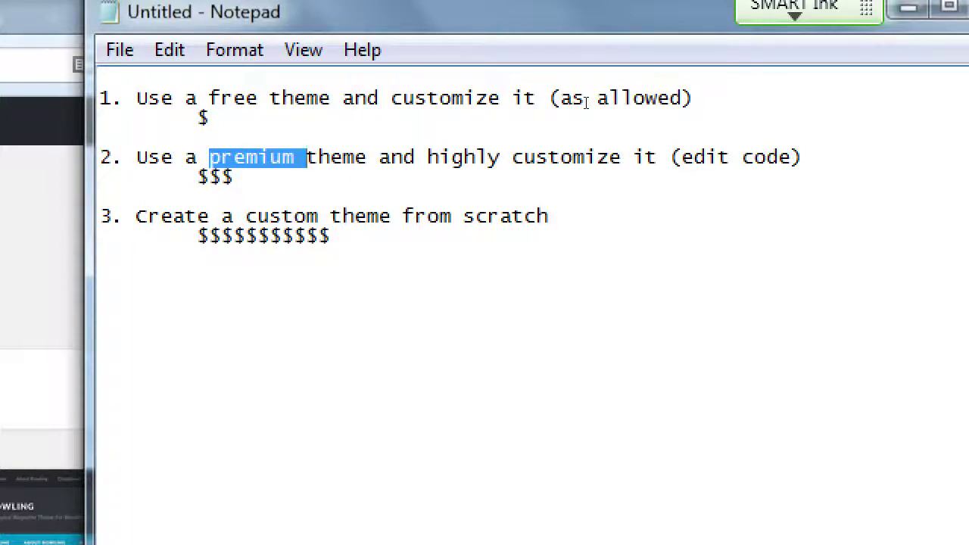
key(ctrl+End)
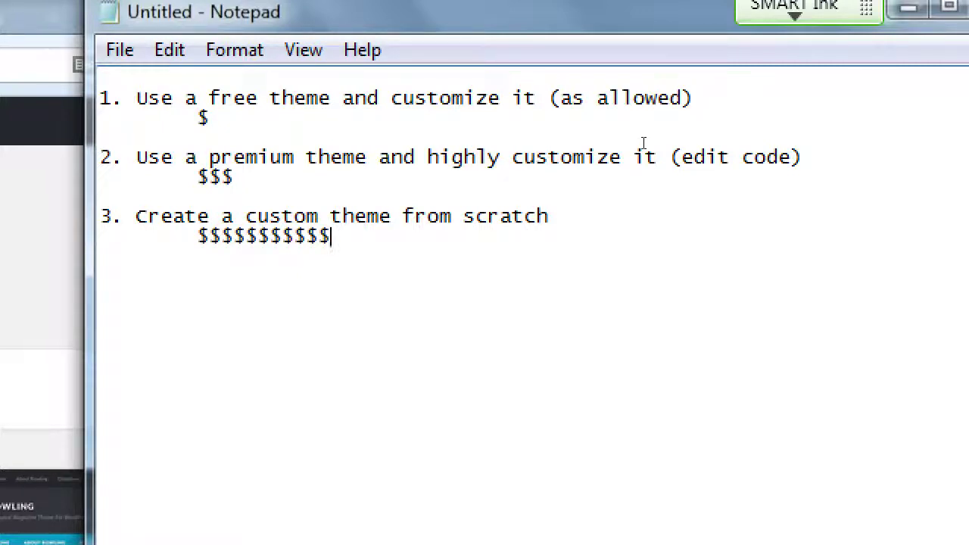
Add an indented 'HTML, CSS, JavaScript, PHP' line under item 3's cost line and highlight it.
key(Return)
key(Tab)
key(Tab)
key(Return)
key(Tab)
key(Tab)
text(HTML, CSS, j)
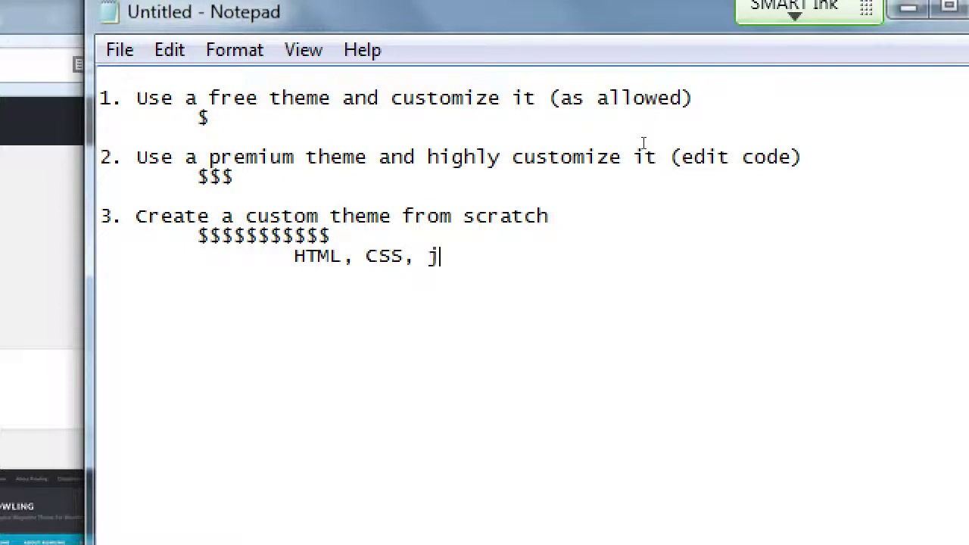
key(BackSpace)
text(JavaScript, PHP)
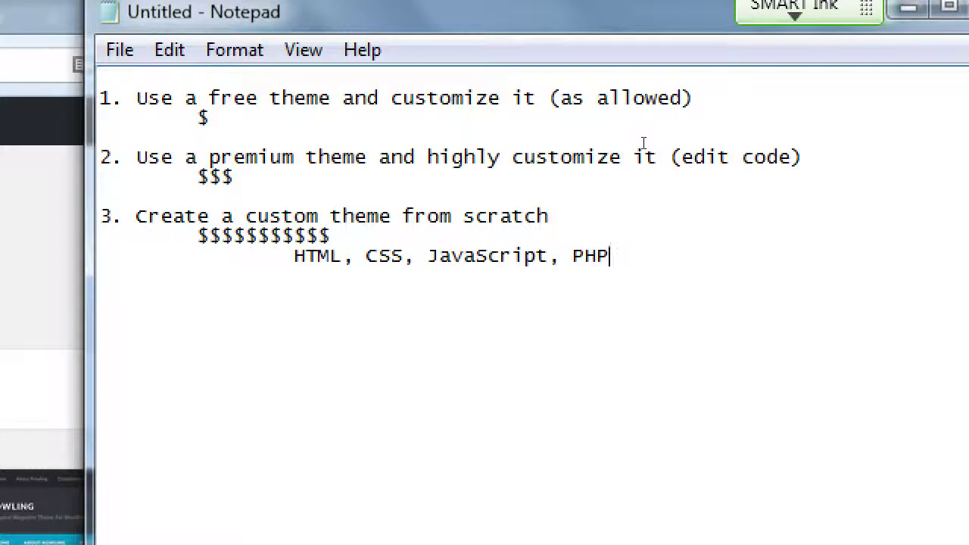
key(shift+Home)
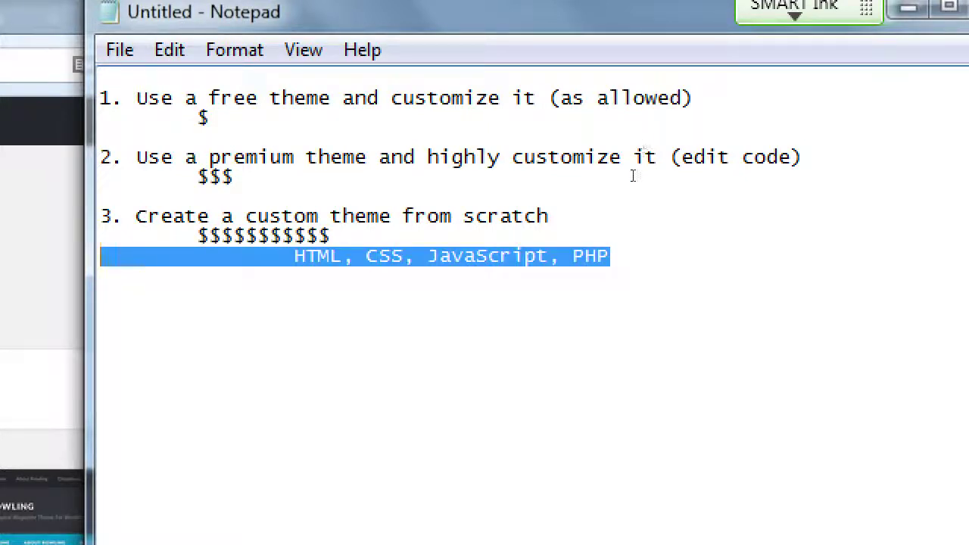
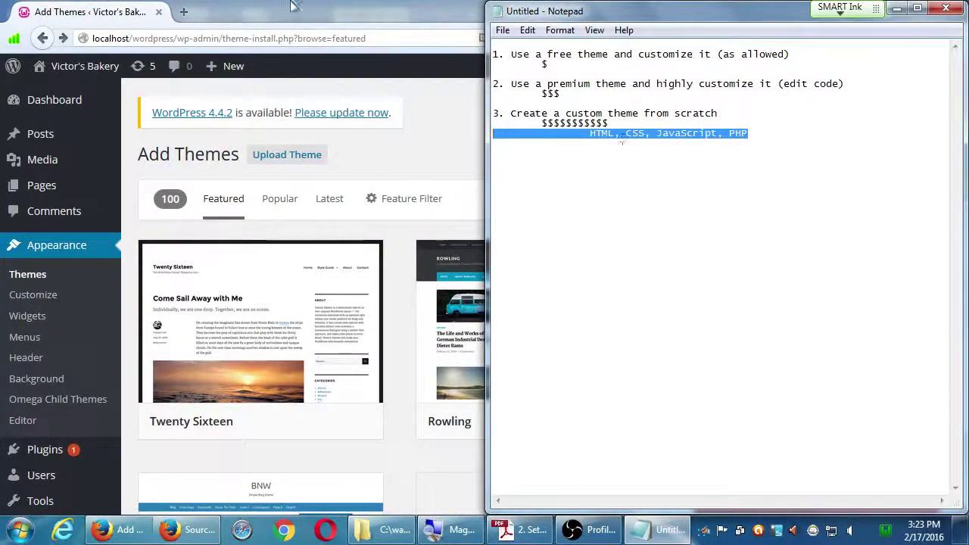
Bring the Firefox Add Themes window in front of Notepad and start a new blank tab.
click(295, 6)
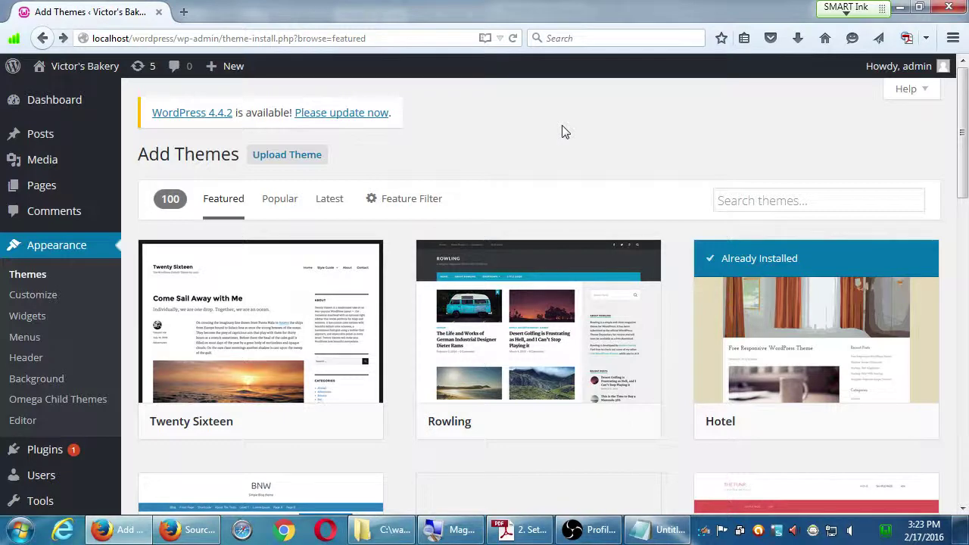
key(ctrl+t)
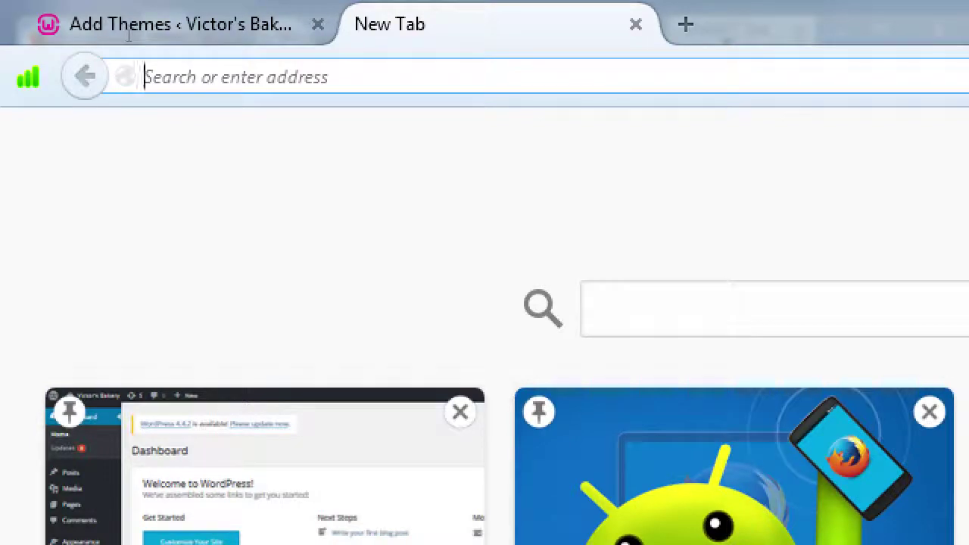
Go to elegantthemes.com in the new tab.
text(elegant)
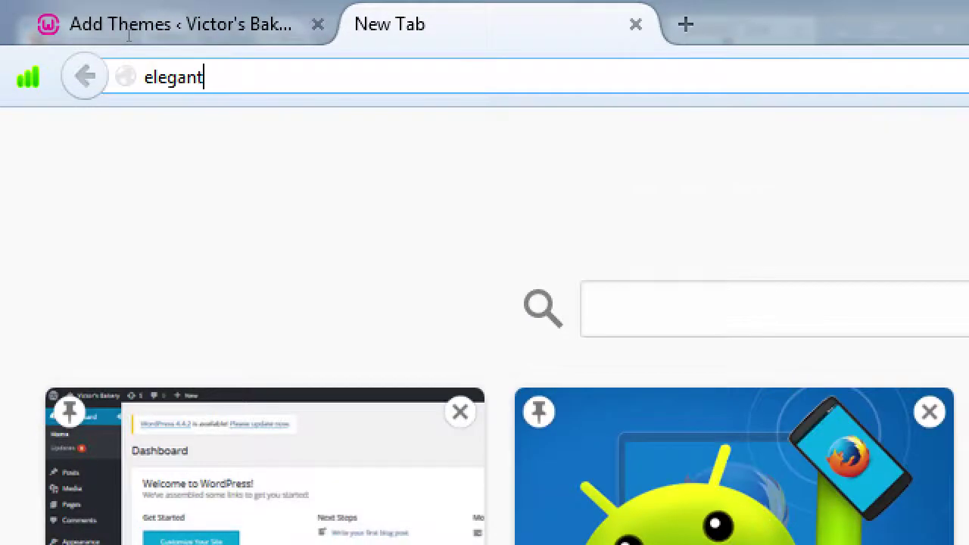
text(themes.com)
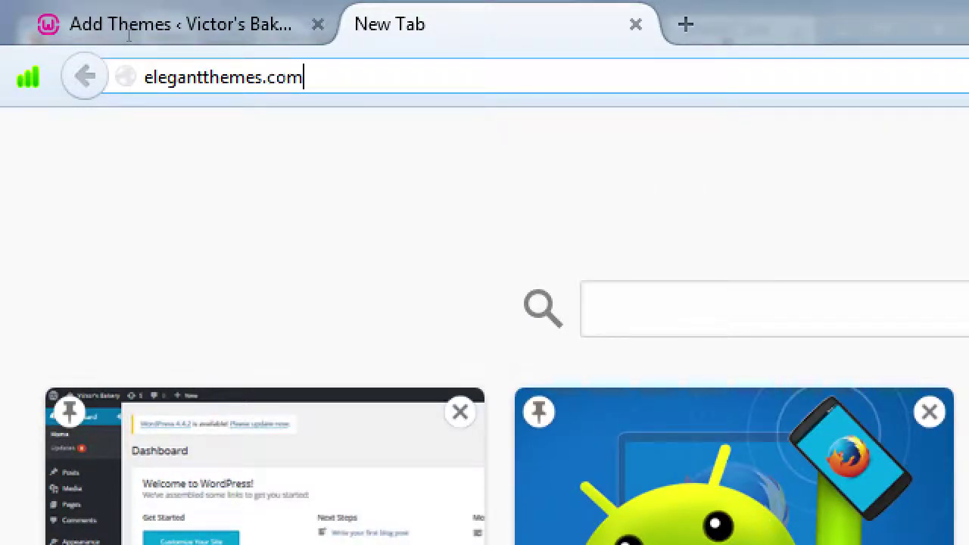
key(Return)
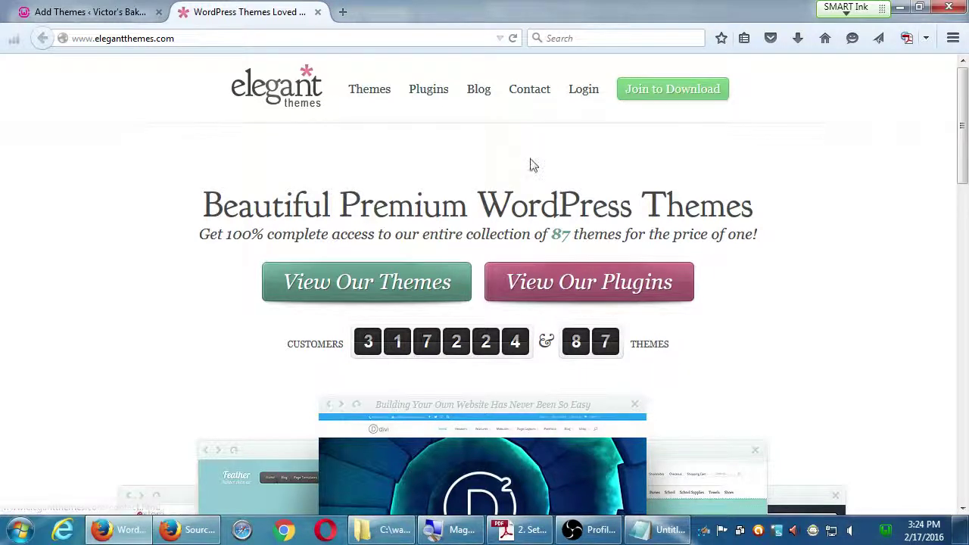
Review the Join Elegant Themes pricing plans (from $69/year), then return to the Notepad notes.
click(653, 100)
scroll(772, 376, down, 1)
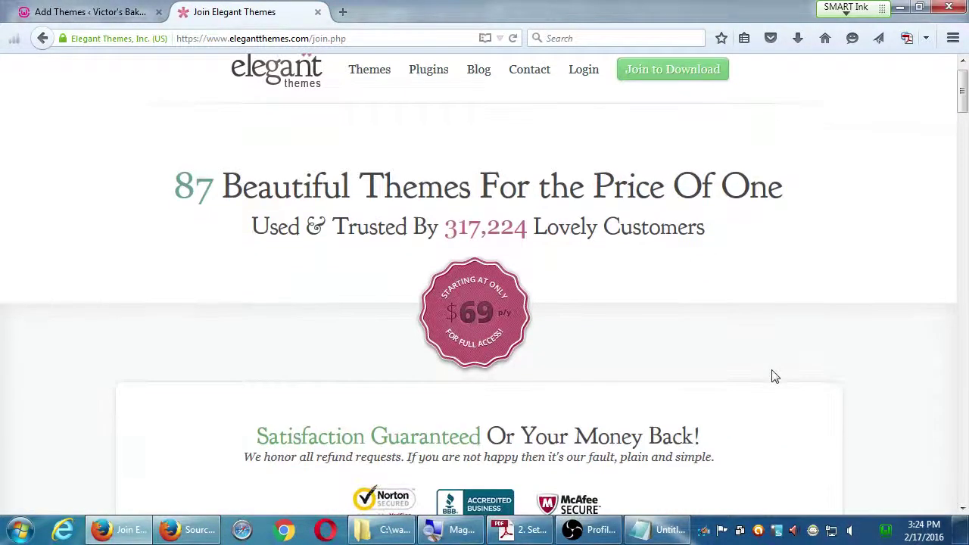
scroll(772, 376, down, 10)
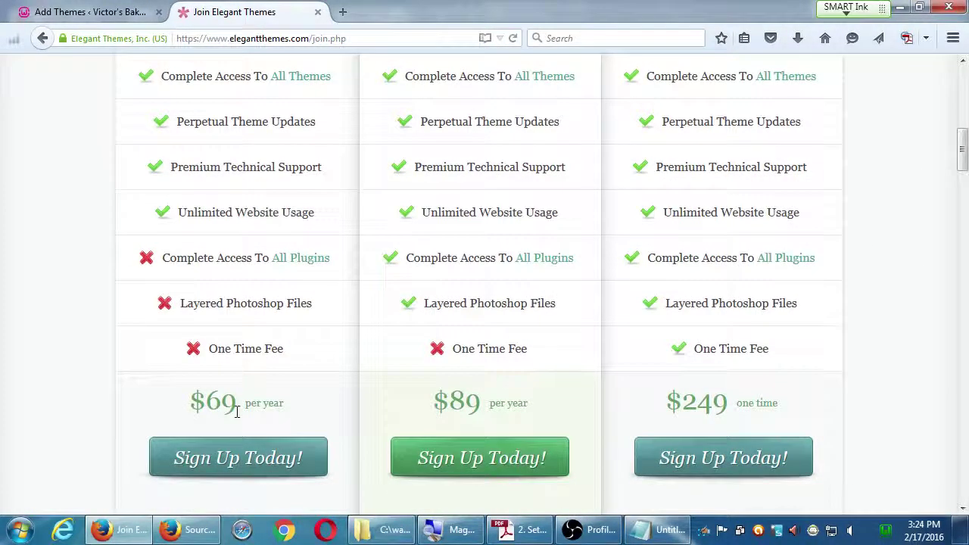
scroll(236, 412, up, 1)
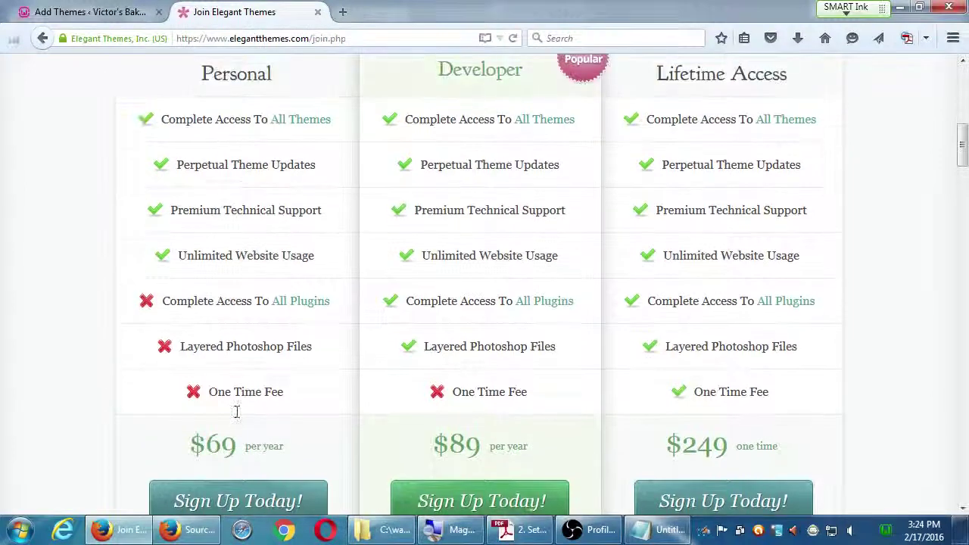
mouse_move(236, 417)
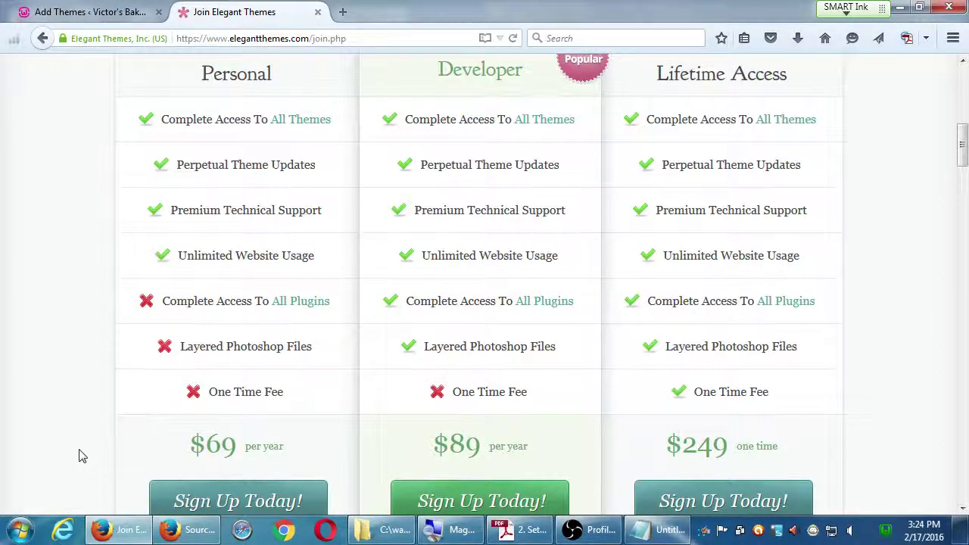
scroll(64, 457, up, 7)
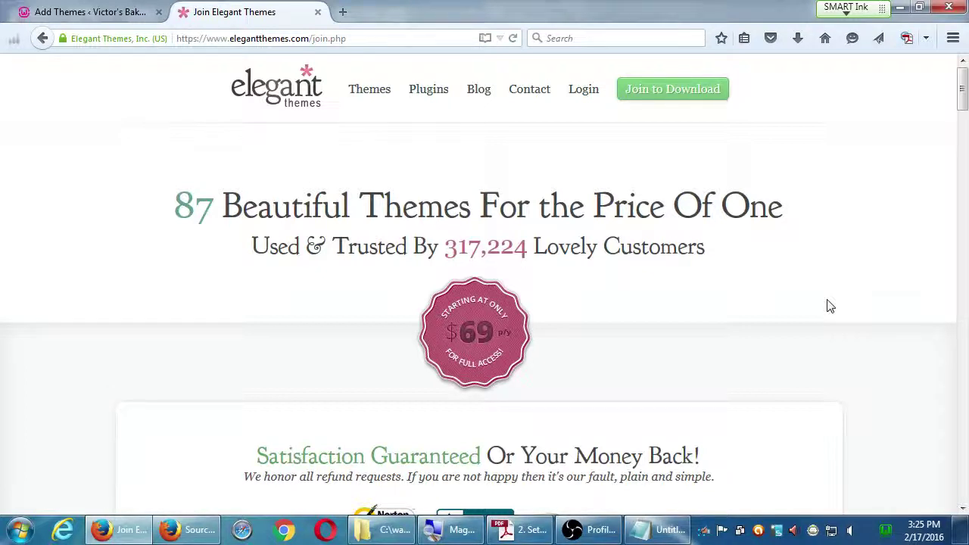
click(658, 529)
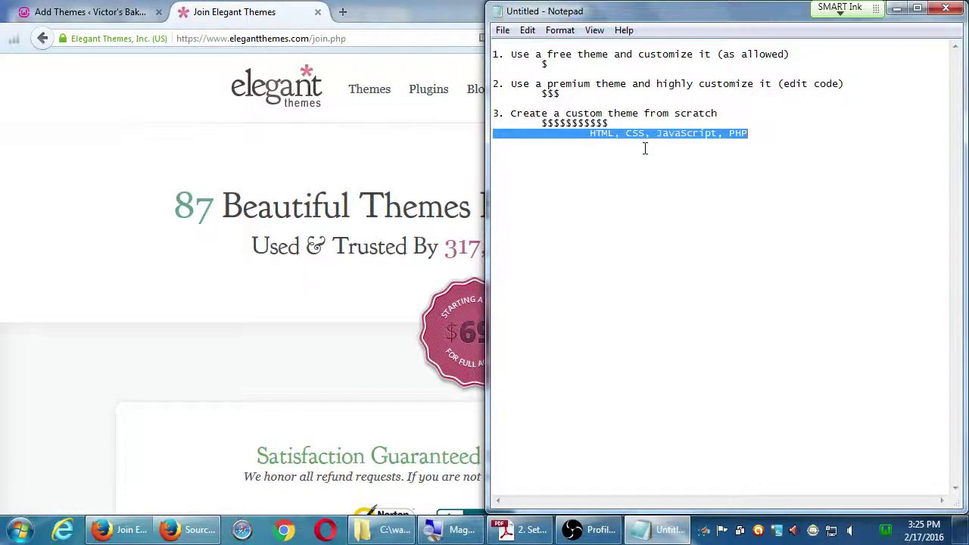
Inspect the join page's HTML source in a maximized window, then close it.
click(363, 185)
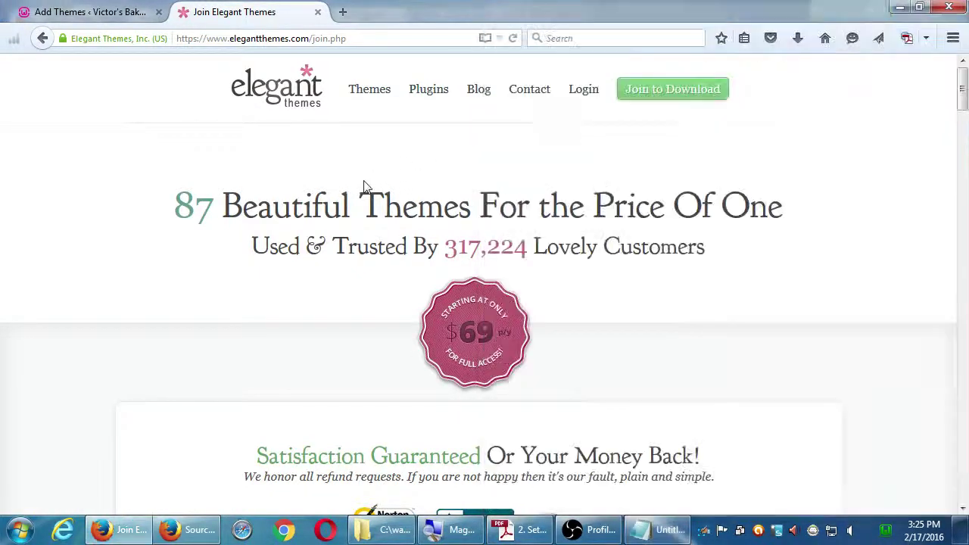
key(ctrl+u)
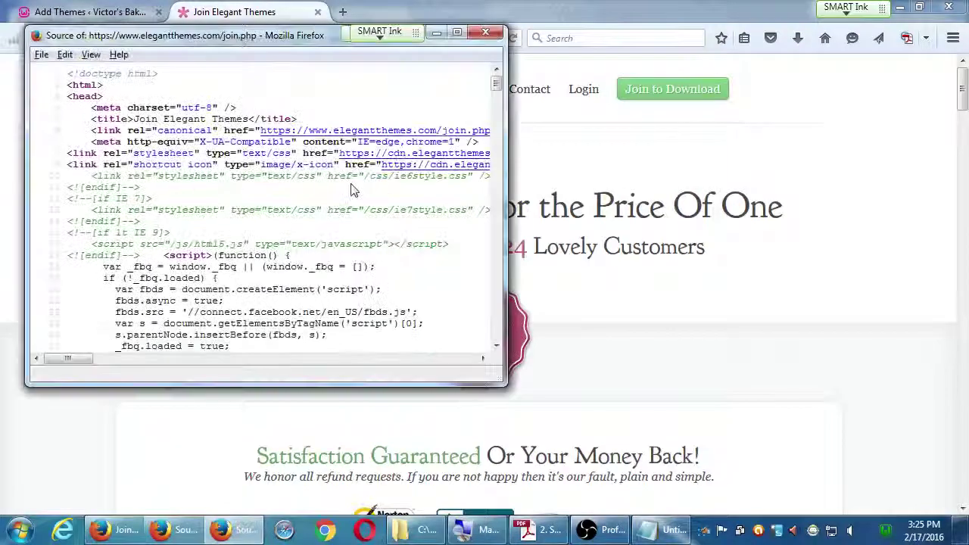
double_click(461, 42)
scroll(397, 291, down, 13)
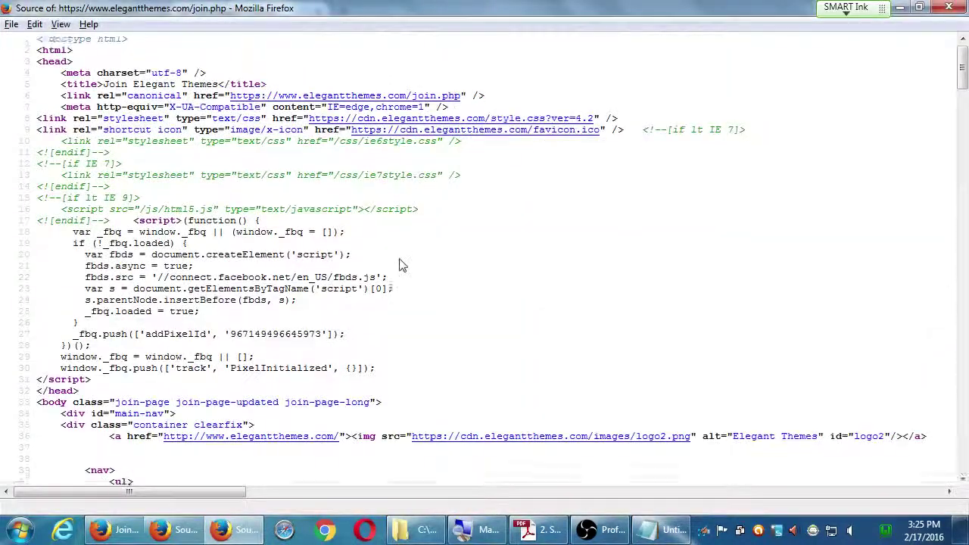
scroll(395, 297, down, 20)
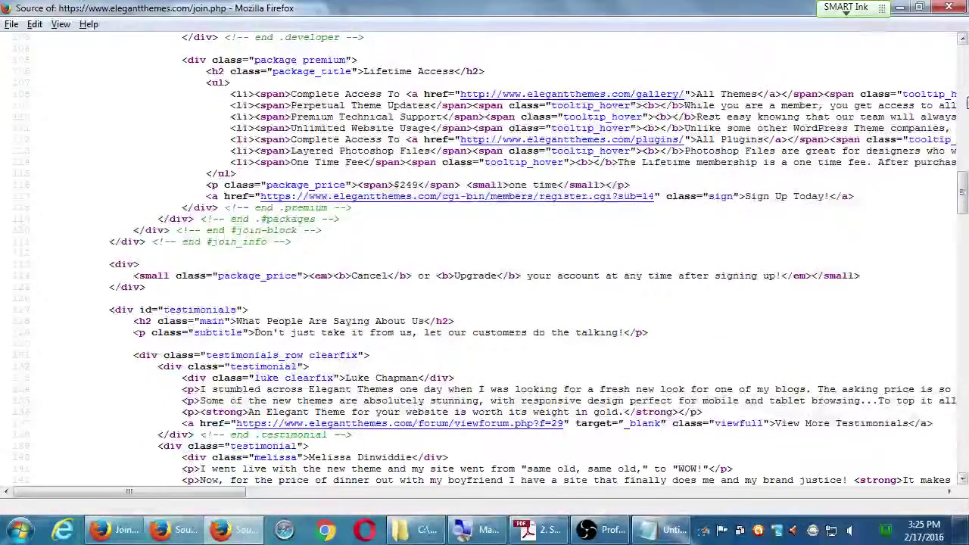
click(948, 7)
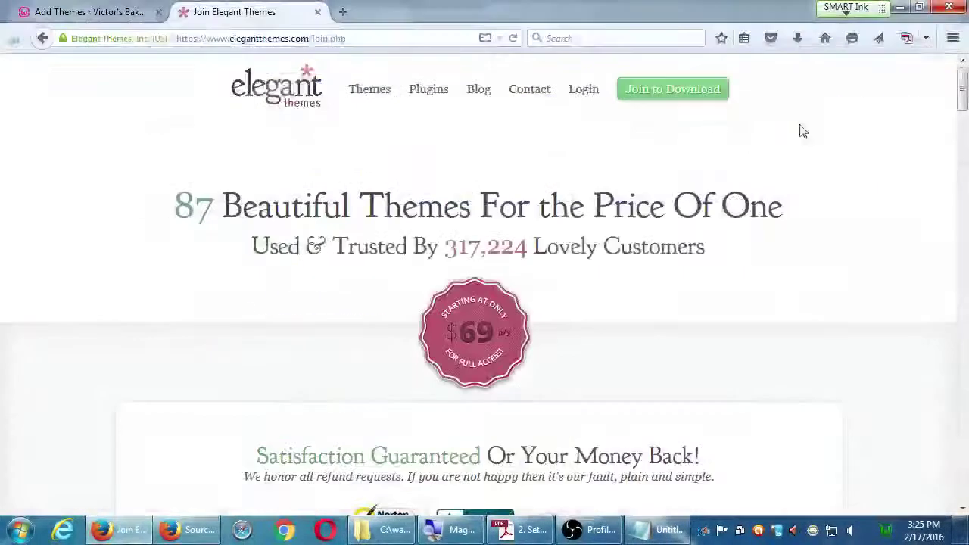
Load themeforest.net in a third browser tab.
click(342, 12)
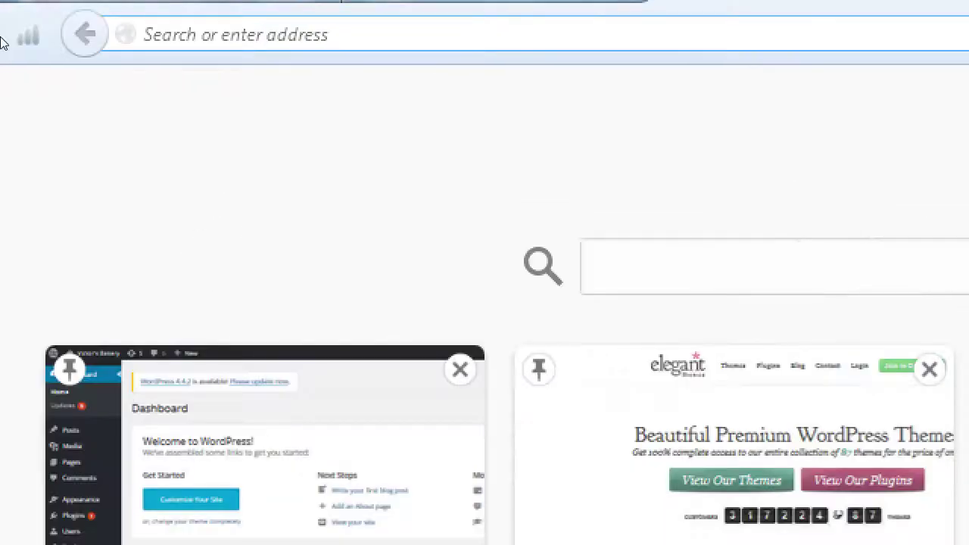
text(the)
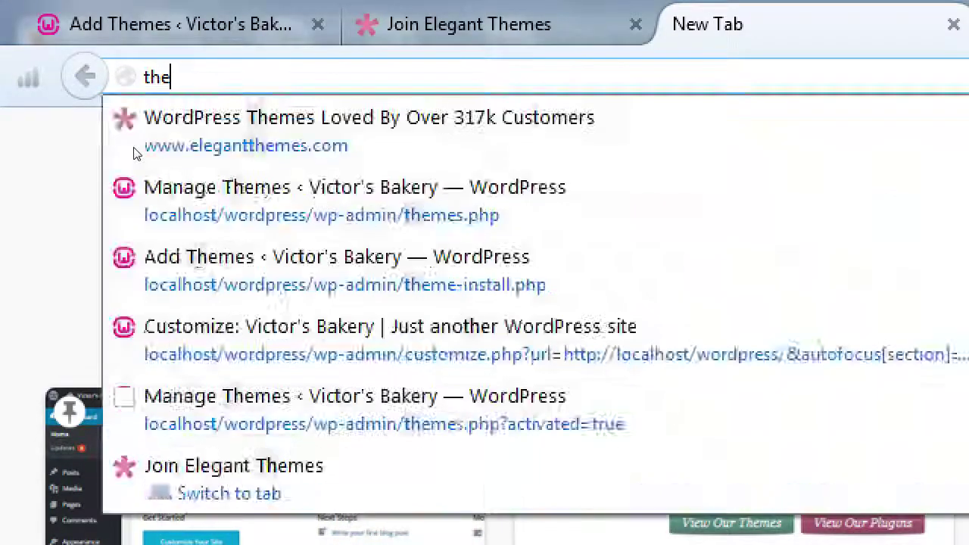
text(meforest.net)
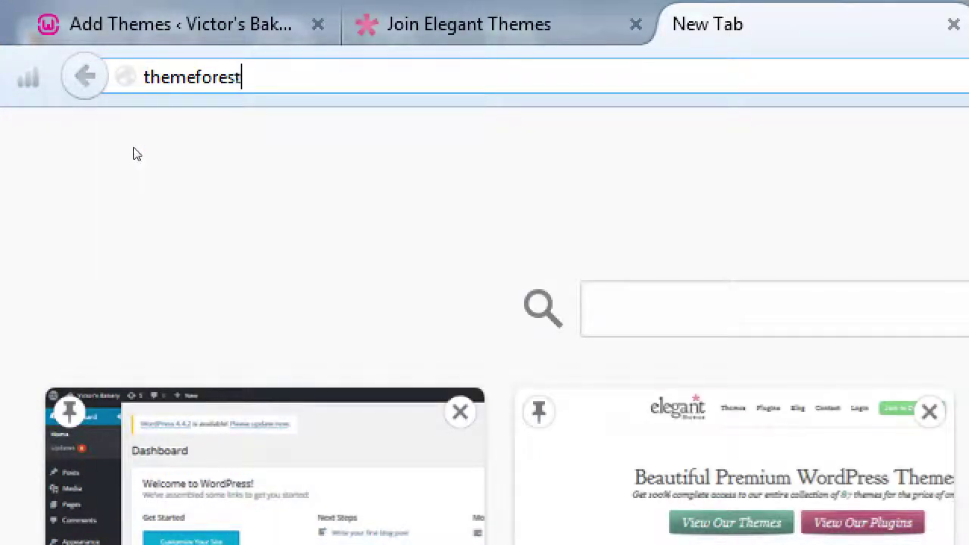
key(Return)
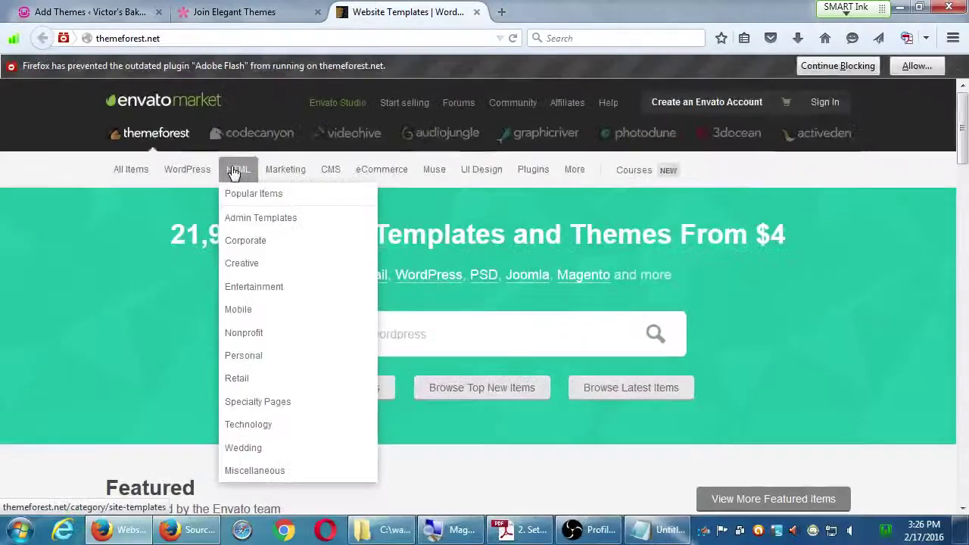
Browse ThemeForest's WordPress eCommerce category and scroll through its 499 themes.
mouse_move(382, 346)
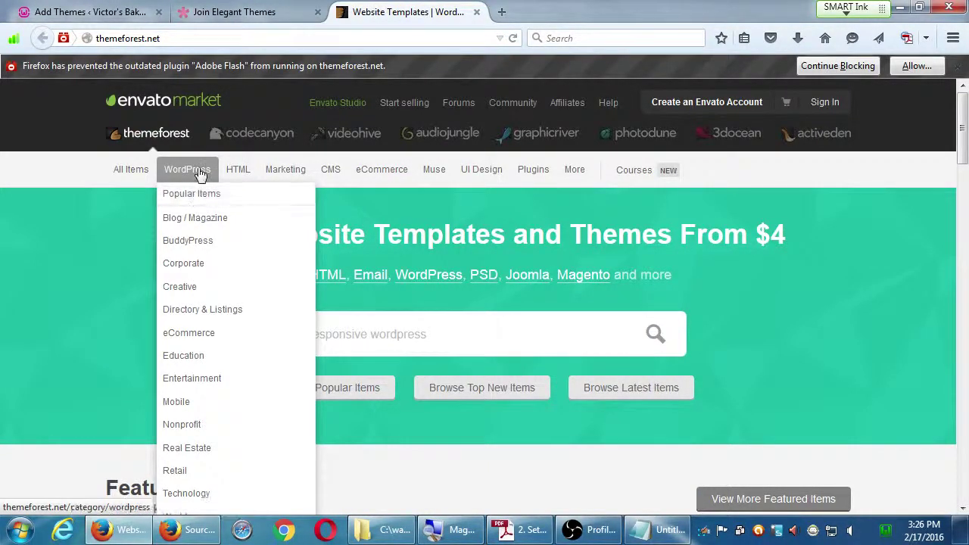
click(218, 333)
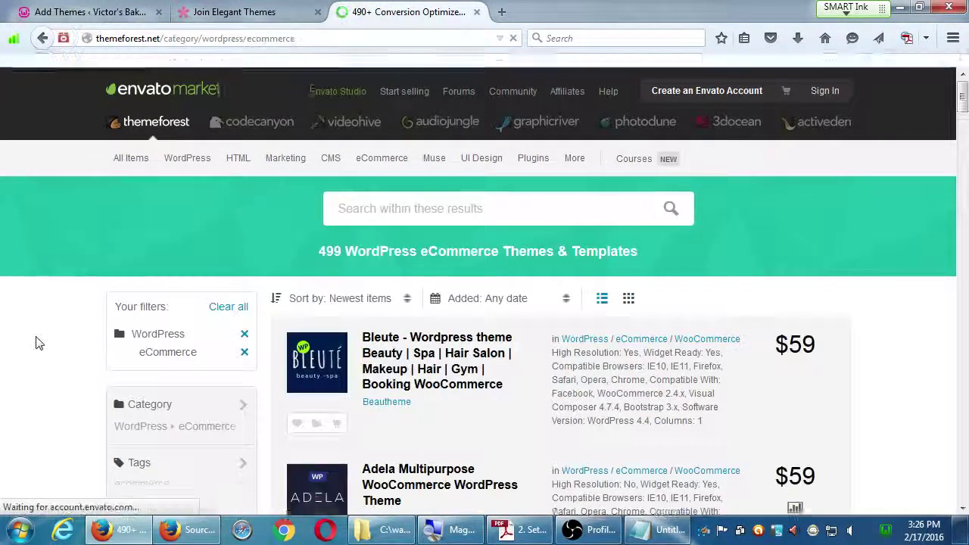
scroll(39, 343, down, 2)
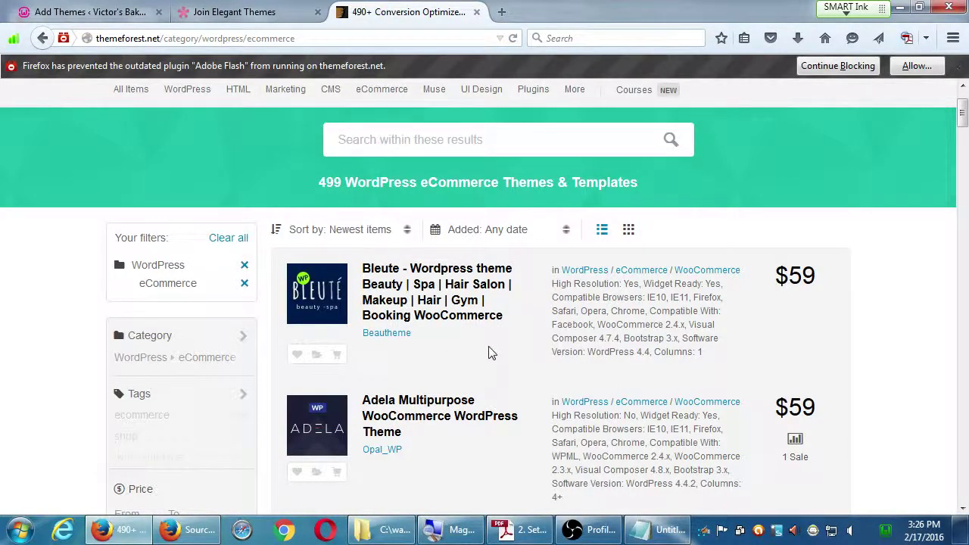
scroll(485, 353, down, 5)
scroll(488, 353, up, 6)
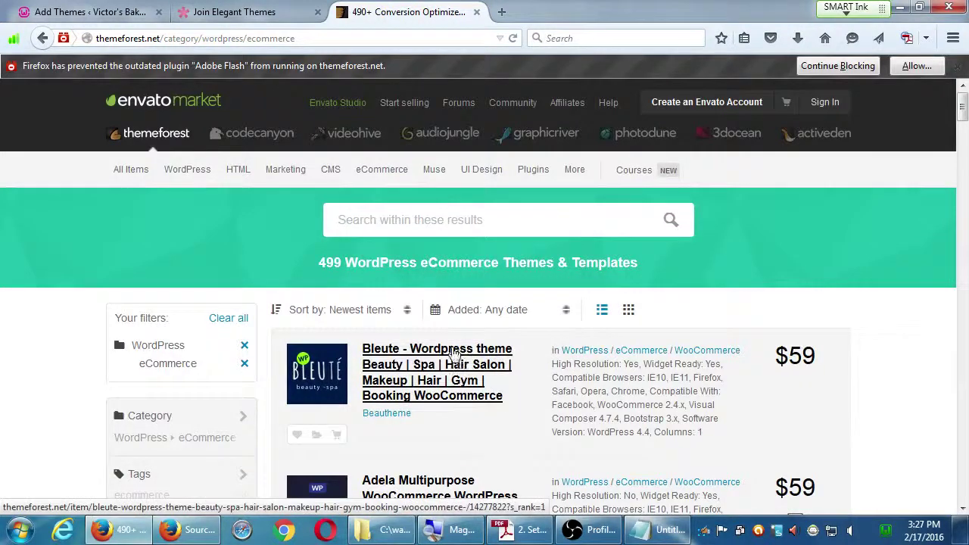
click(463, 362)
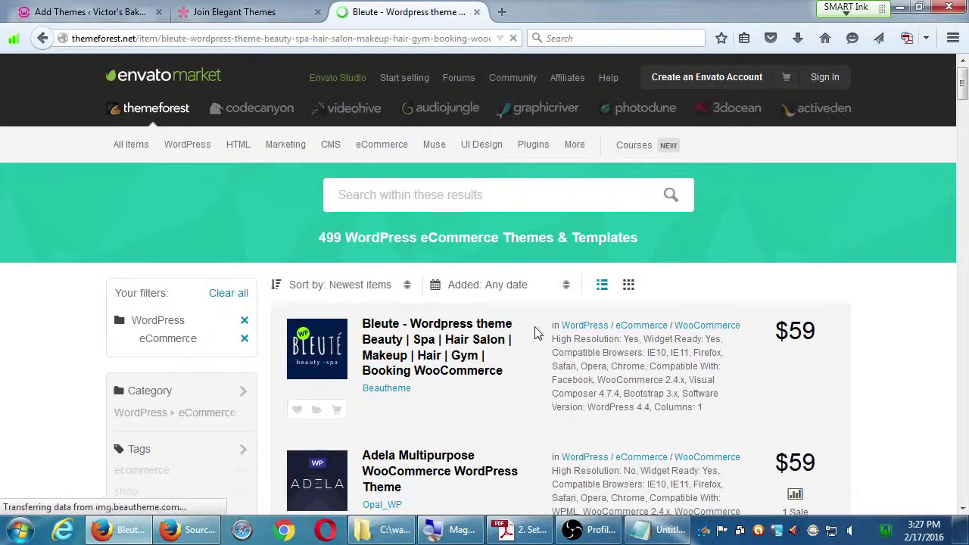
scroll(545, 331, down, 3)
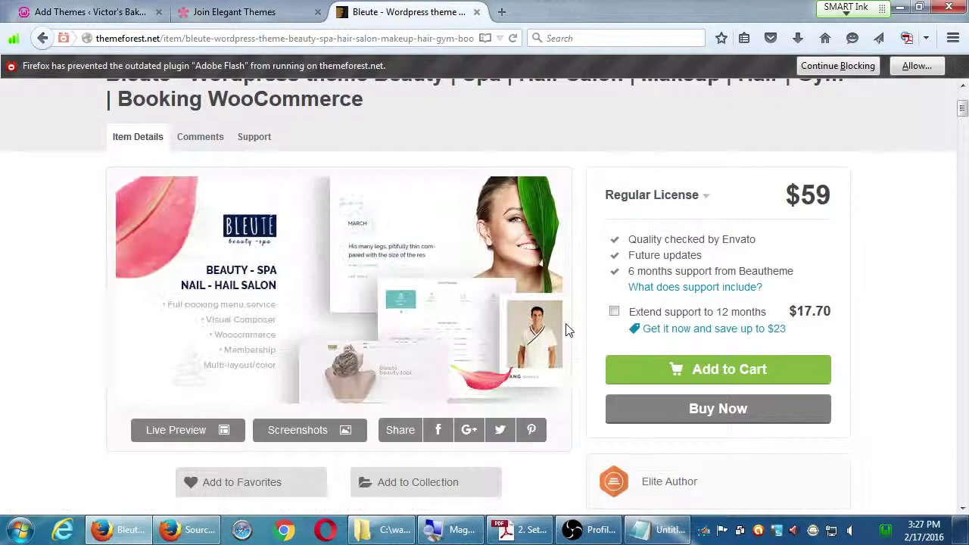
scroll(566, 330, down, 5)
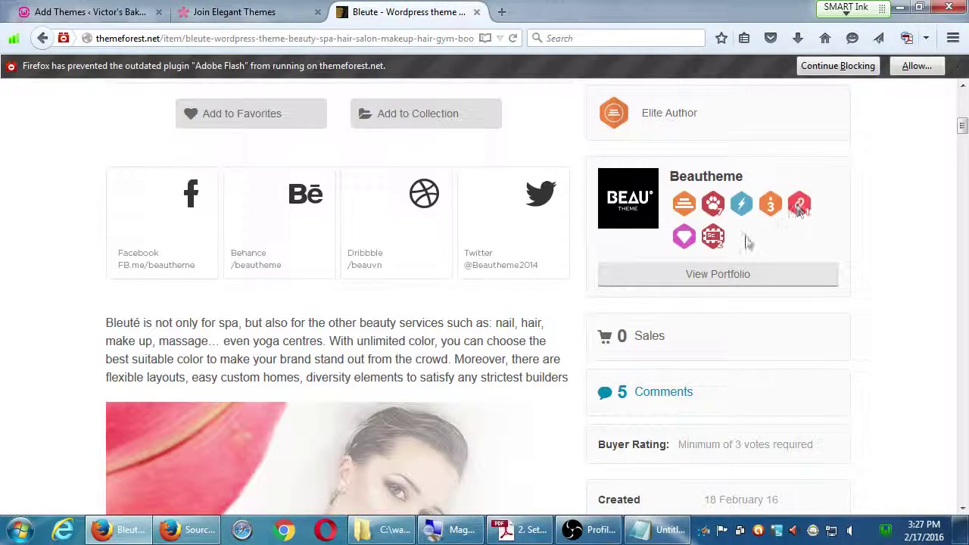
mouse_move(771, 209)
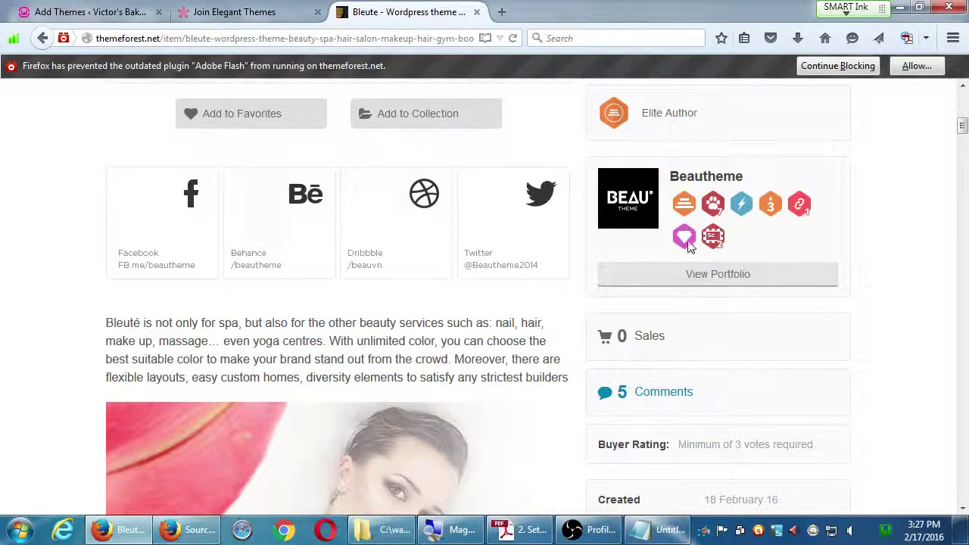
mouse_move(688, 245)
mouse_move(710, 209)
scroll(847, 313, down, 3)
scroll(828, 320, down, 2)
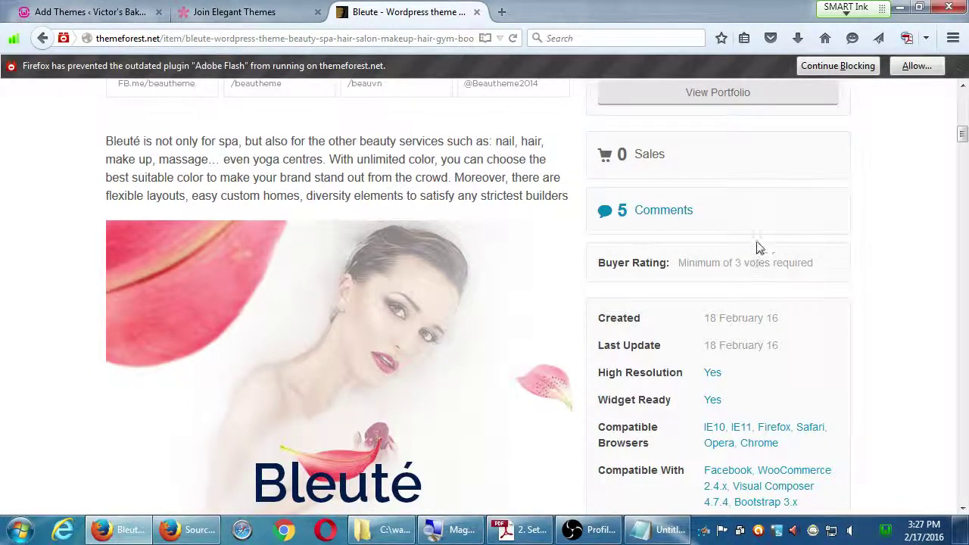
scroll(780, 249, down, 1)
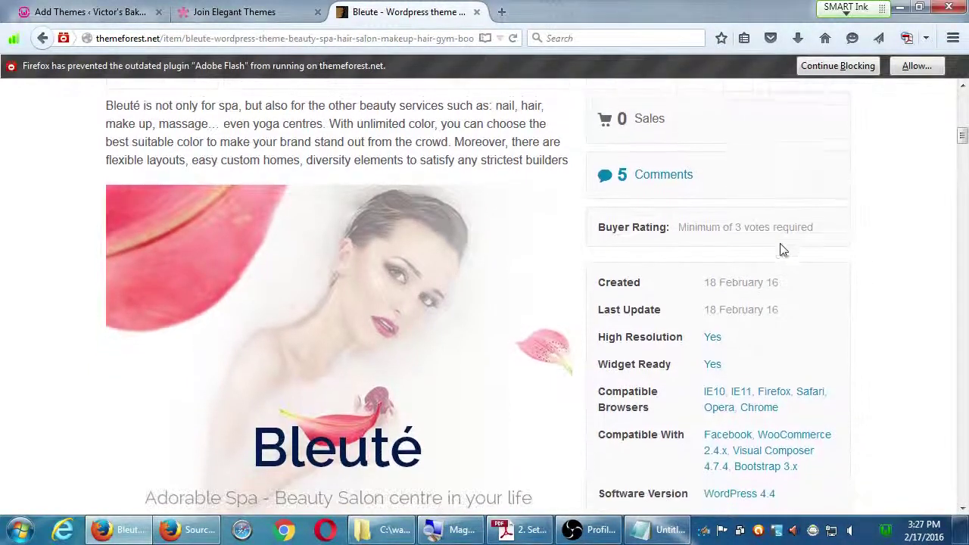
drag(704, 277, 735, 281)
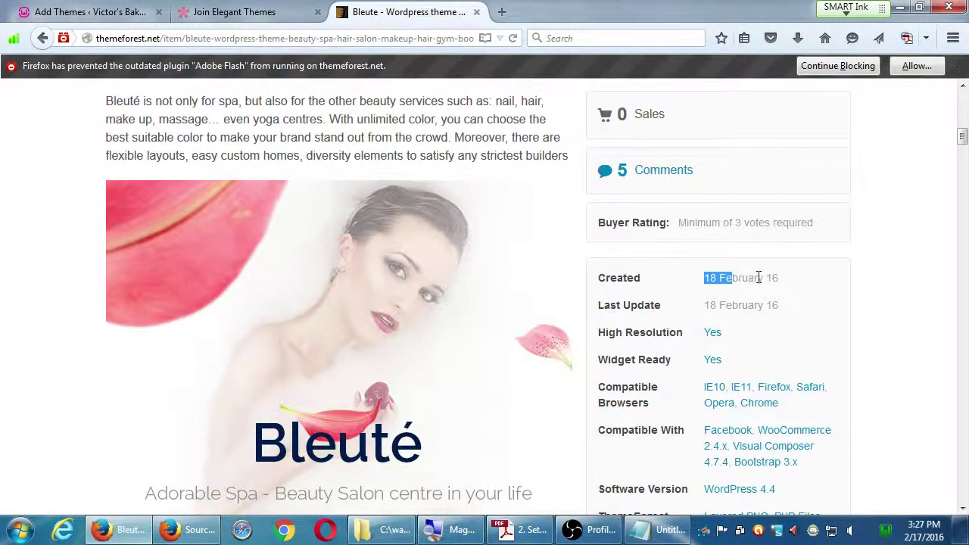
scroll(753, 278, down, 5)
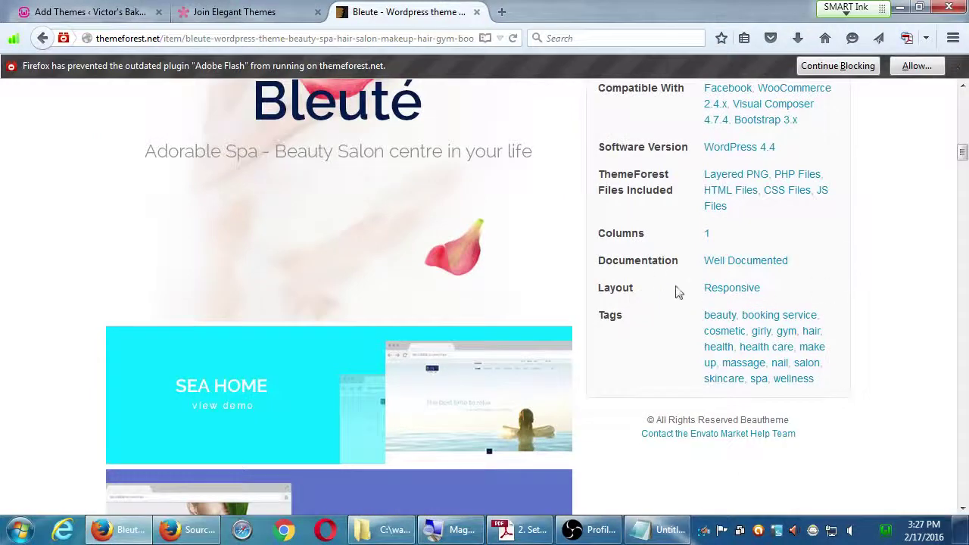
scroll(652, 322, down, 1)
scroll(540, 324, down, 11)
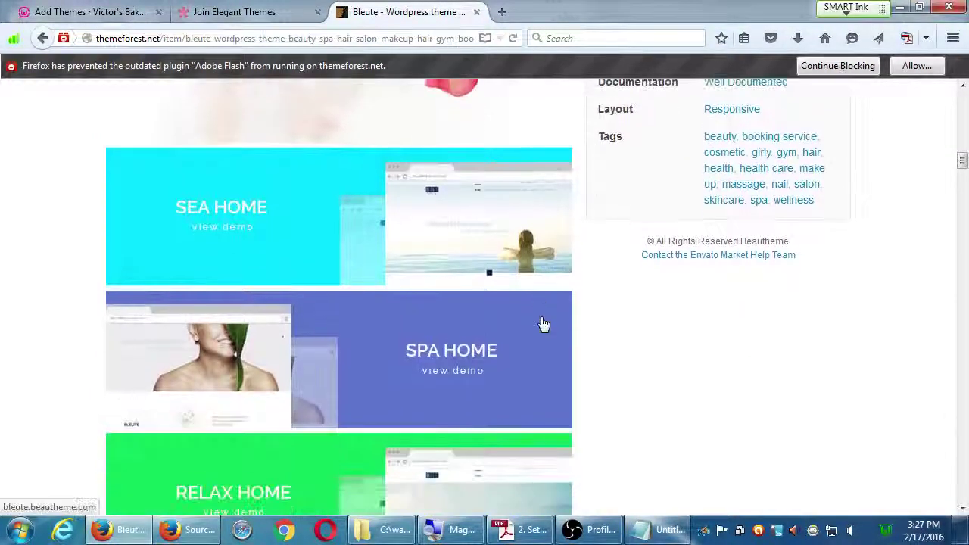
scroll(549, 324, down, 15)
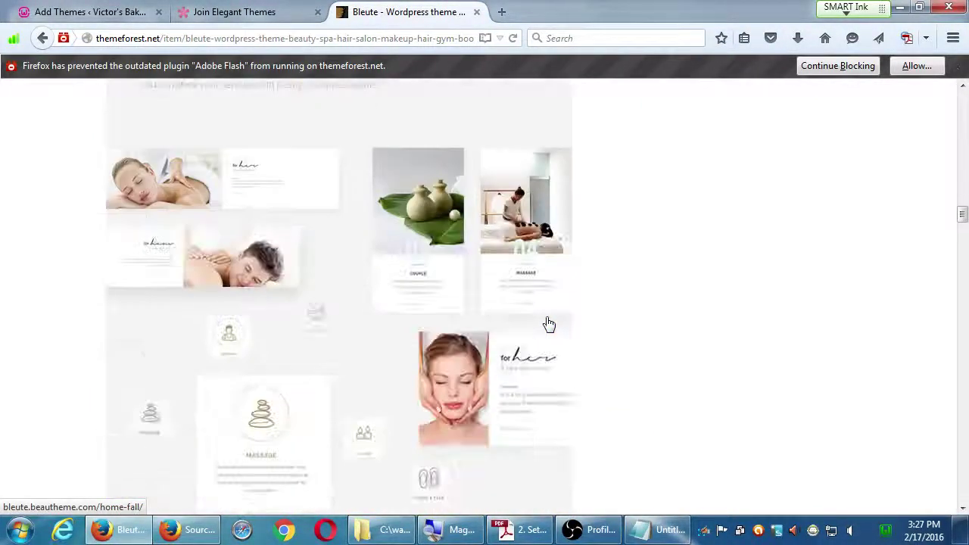
scroll(779, 252, down, 7)
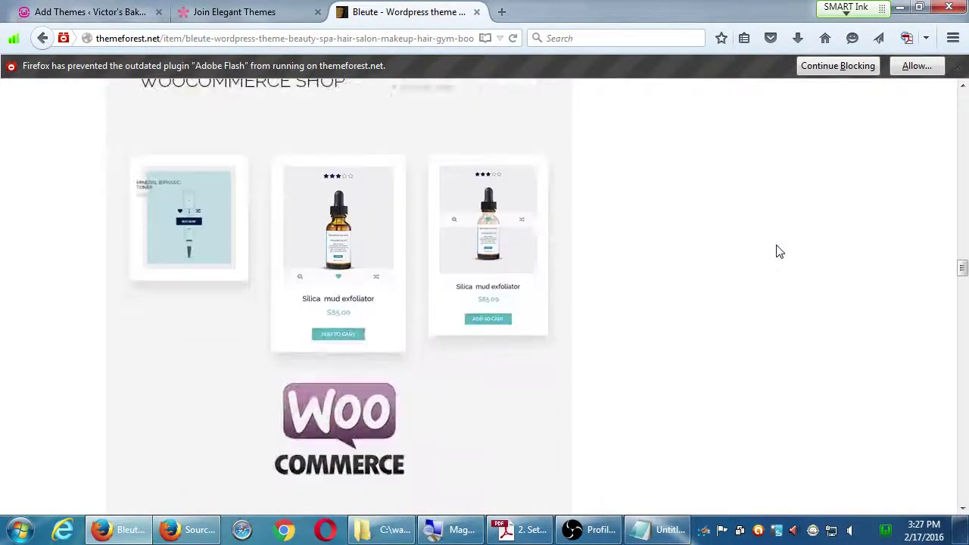
scroll(779, 252, up, 4)
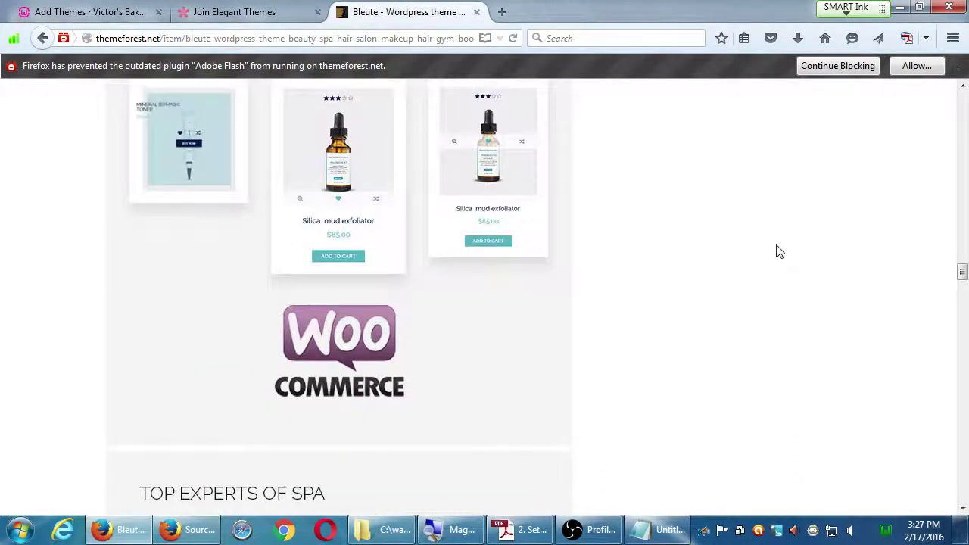
scroll(780, 252, up, 15)
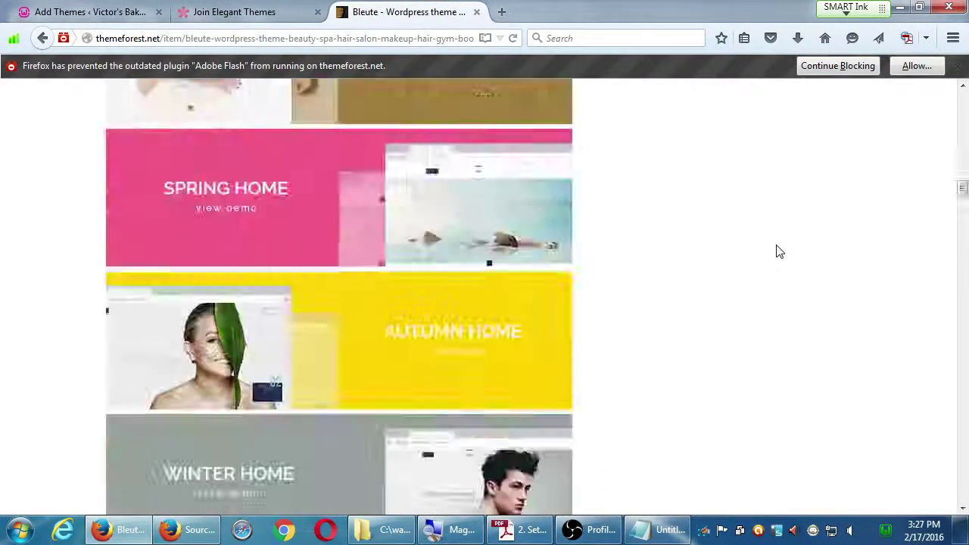
scroll(780, 252, down, 3)
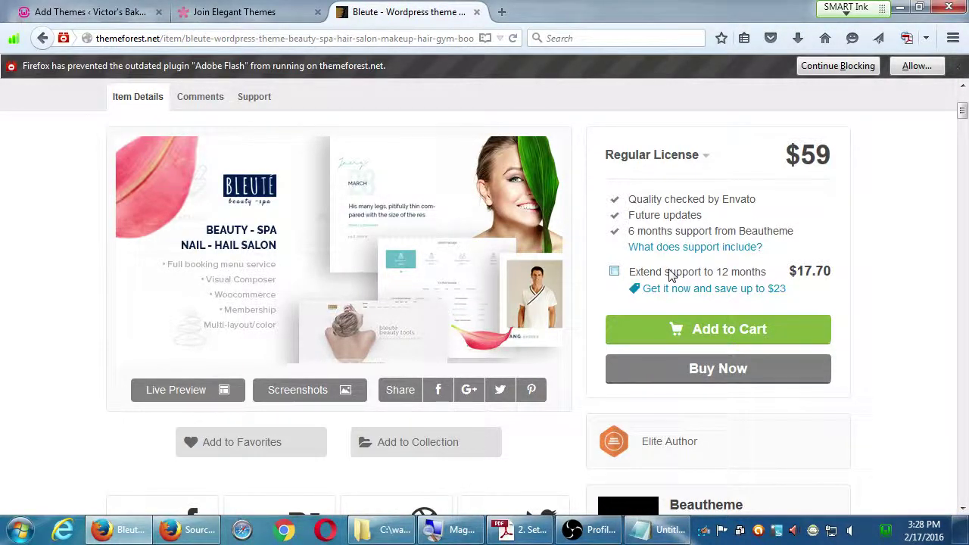
click(899, 8)
Check the three theme-cost notes in Notepad, then restore the Bleute theme page.
click(606, 68)
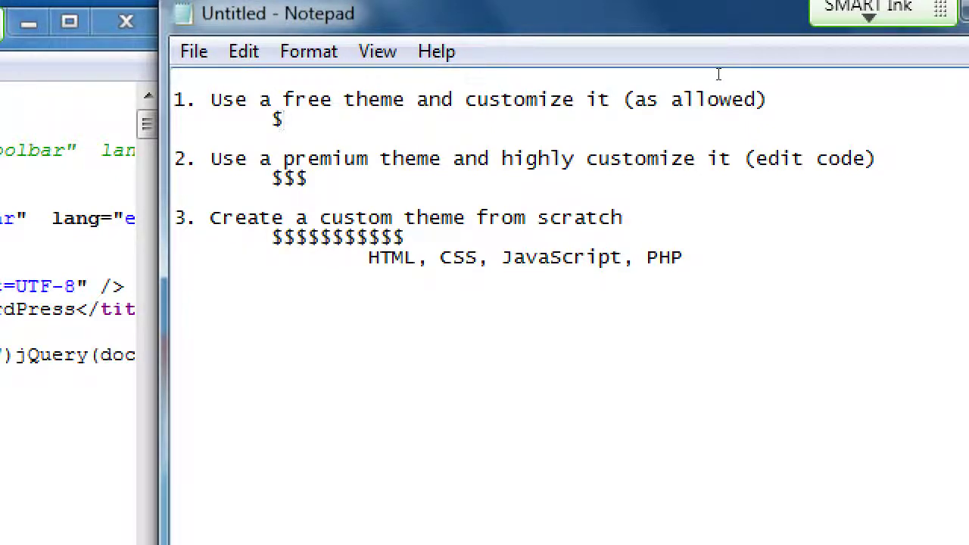
key(alt+Tab)
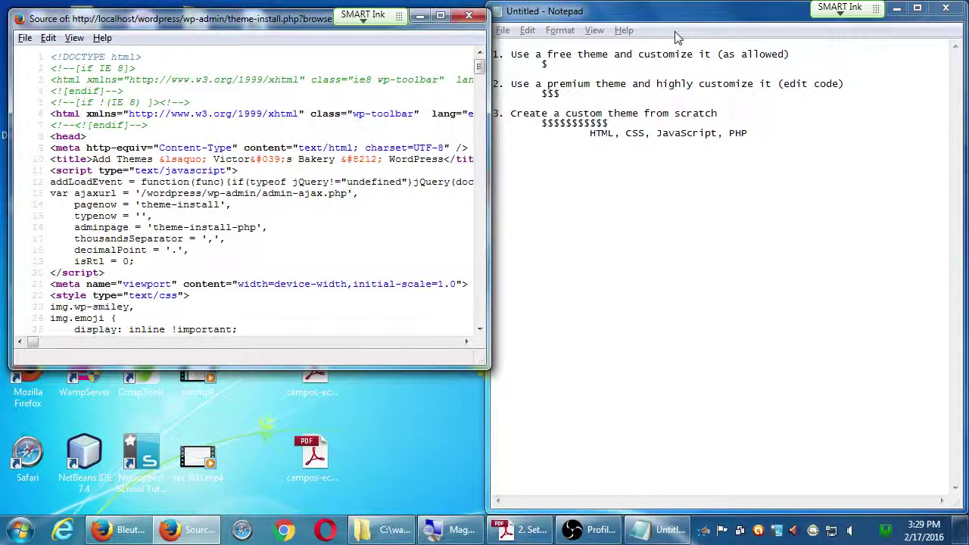
click(125, 531)
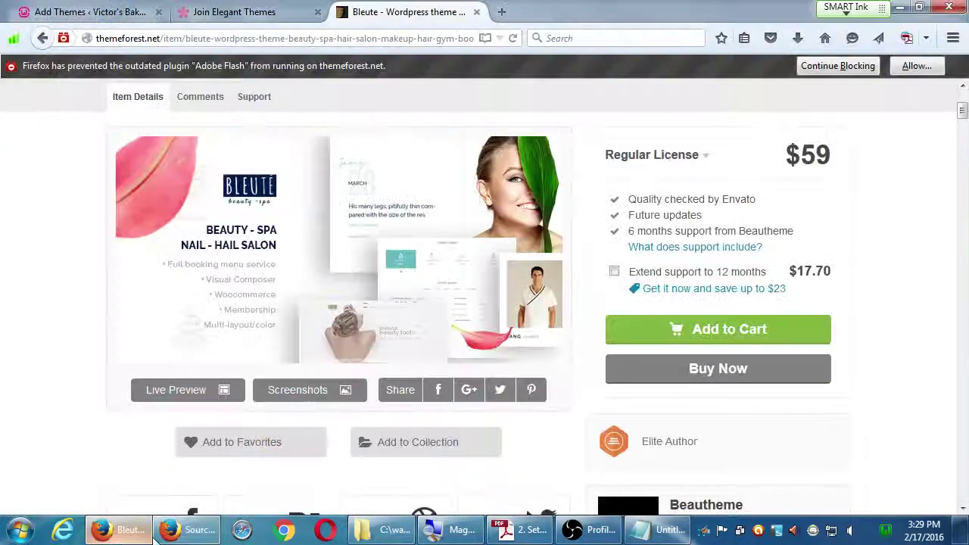
Close the page-source window and bring the $59 Bleute item page forward.
right_click(191, 529)
click(186, 490)
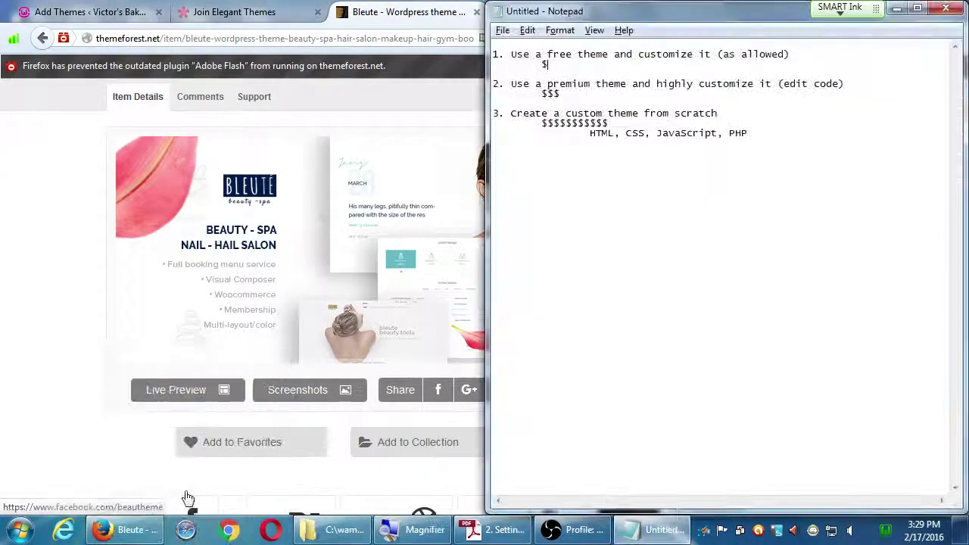
click(40, 202)
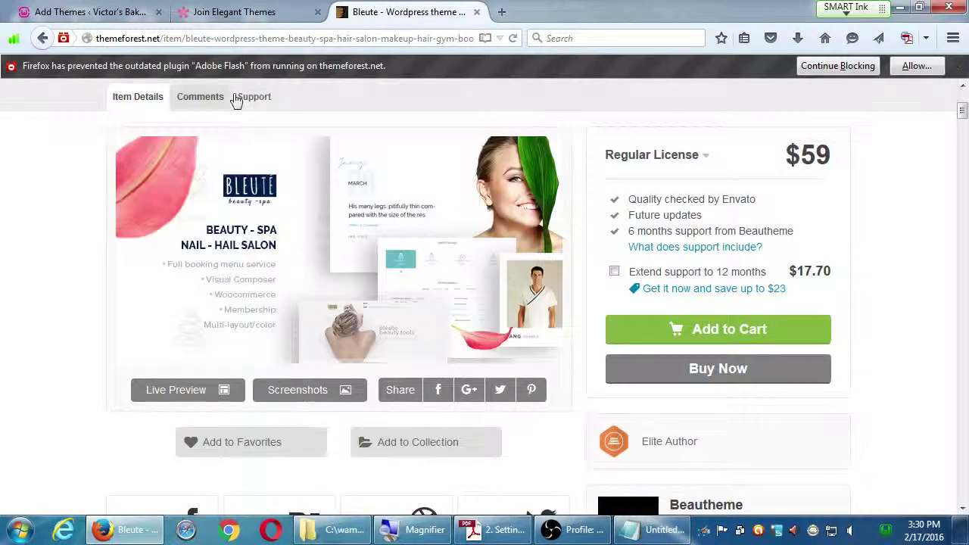
Glance at the Elegant Themes tab, scroll through the Bleute details, then go back to the listing.
click(235, 11)
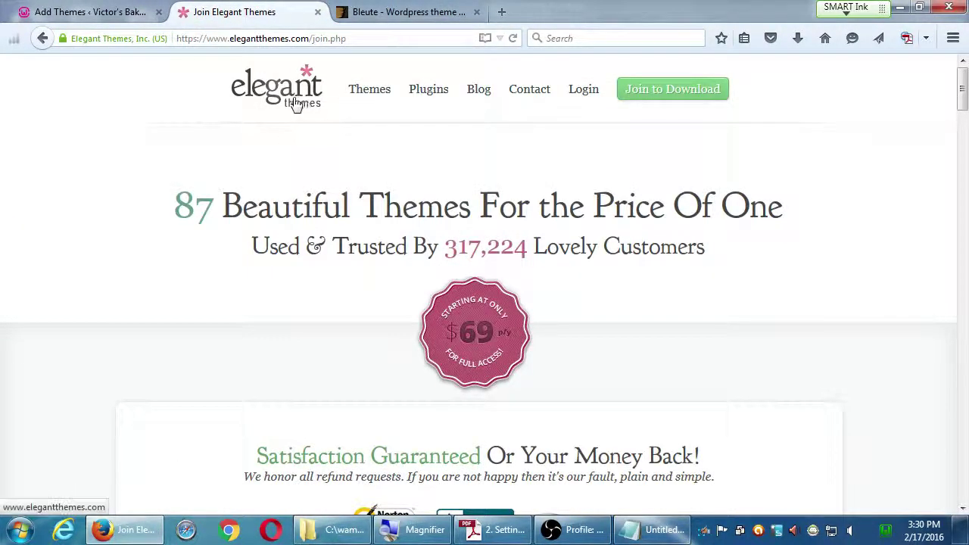
click(360, 14)
scroll(106, 240, down, 7)
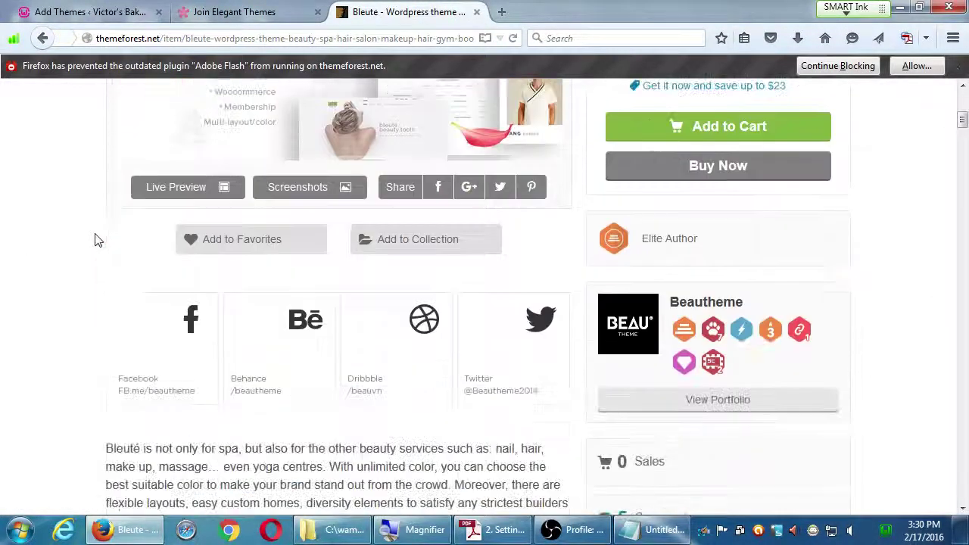
scroll(93, 240, down, 10)
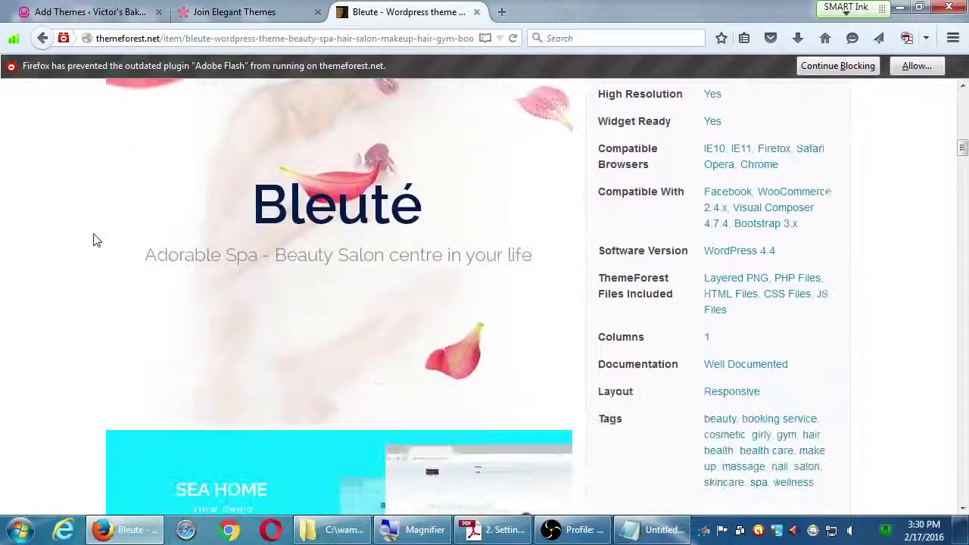
scroll(94, 240, down, 10)
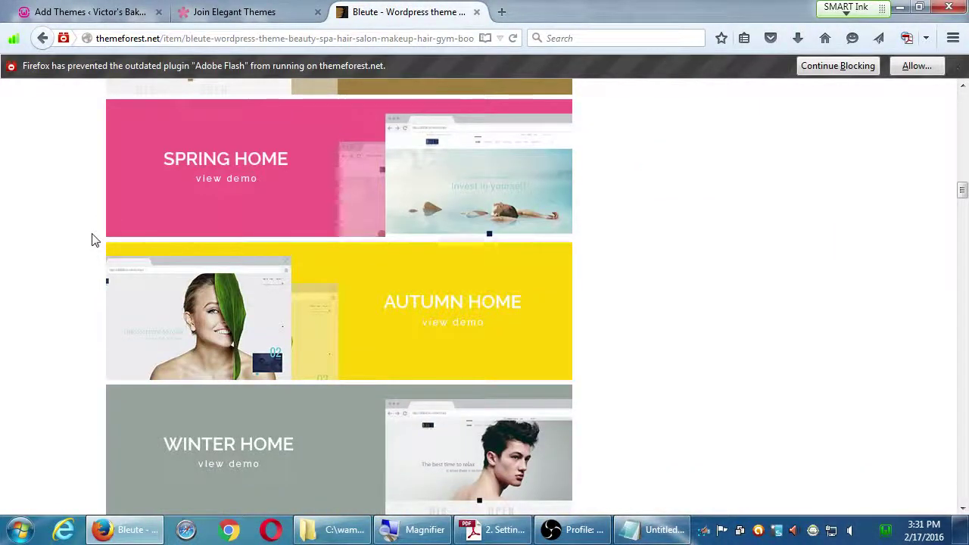
scroll(91, 240, up, 5)
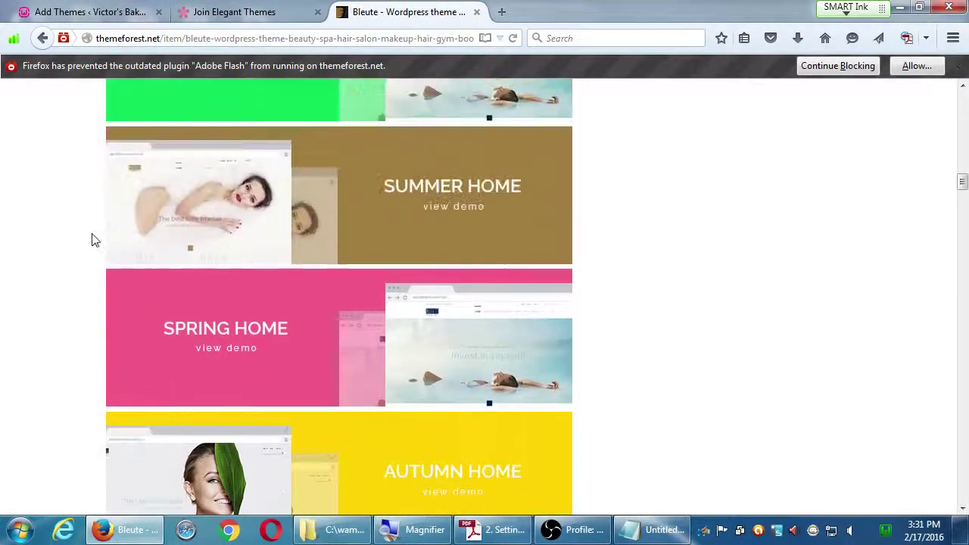
scroll(842, 316, up, 11)
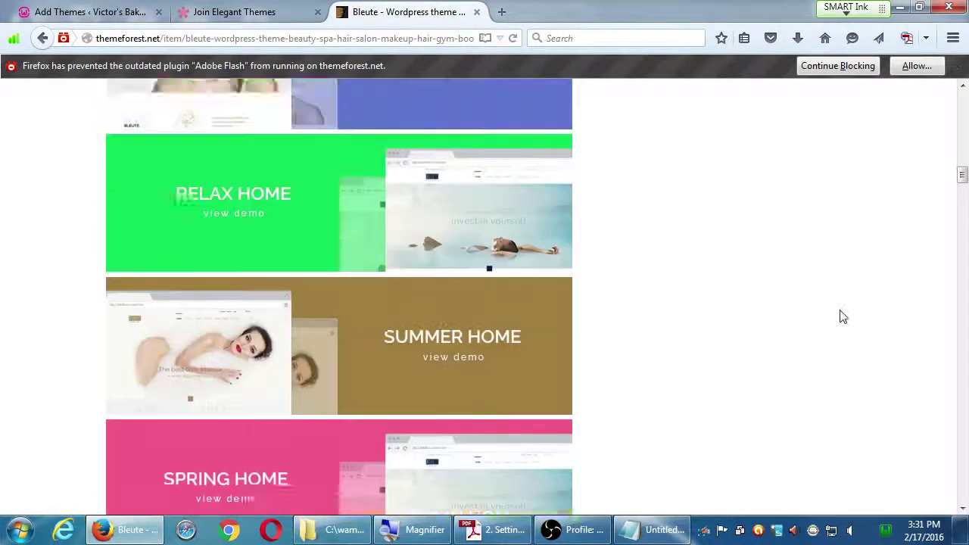
scroll(842, 316, up, 7)
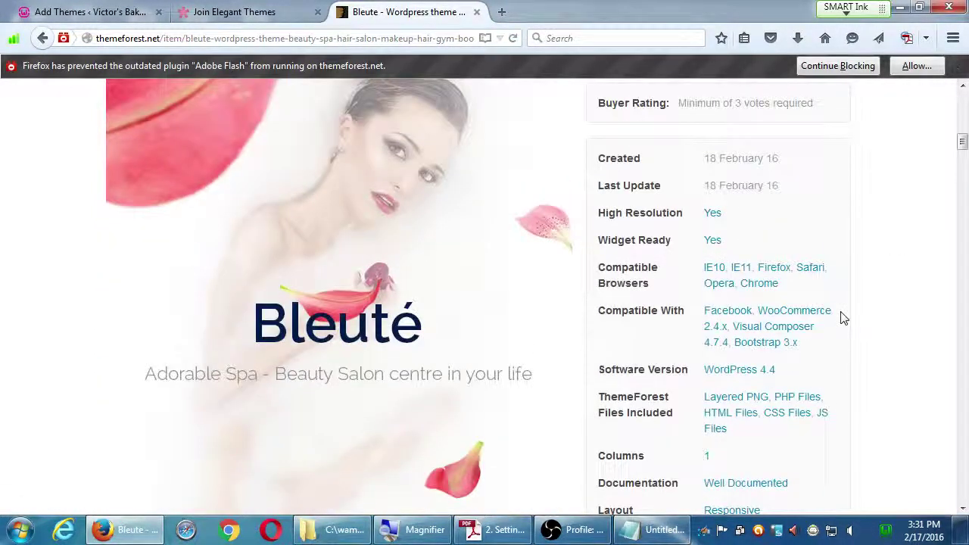
scroll(842, 316, down, 1)
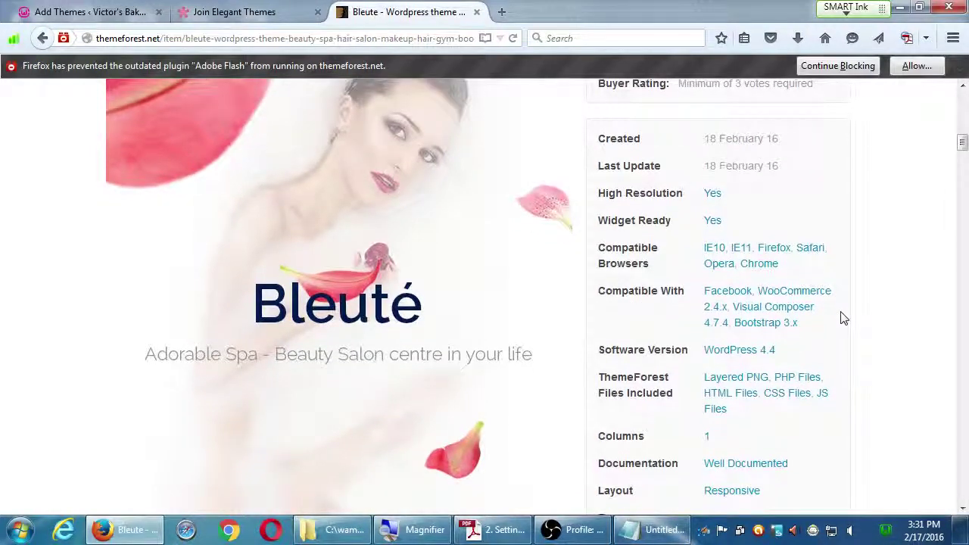
scroll(844, 318, up, 5)
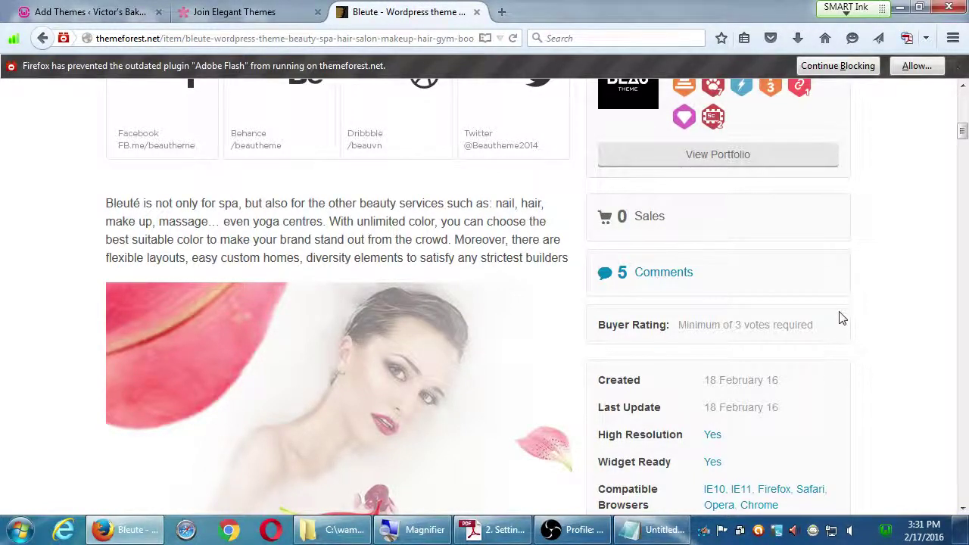
scroll(842, 318, down, 3)
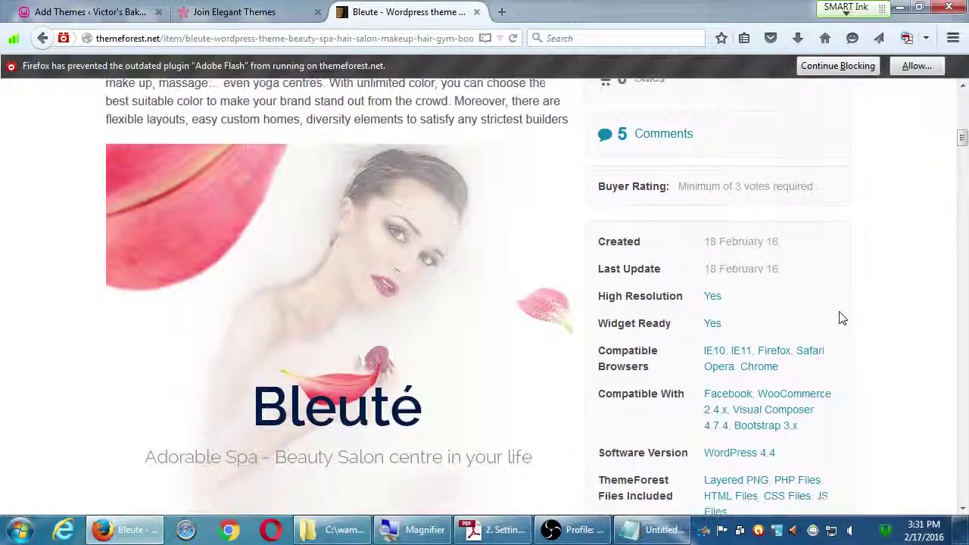
key(BackSpace)
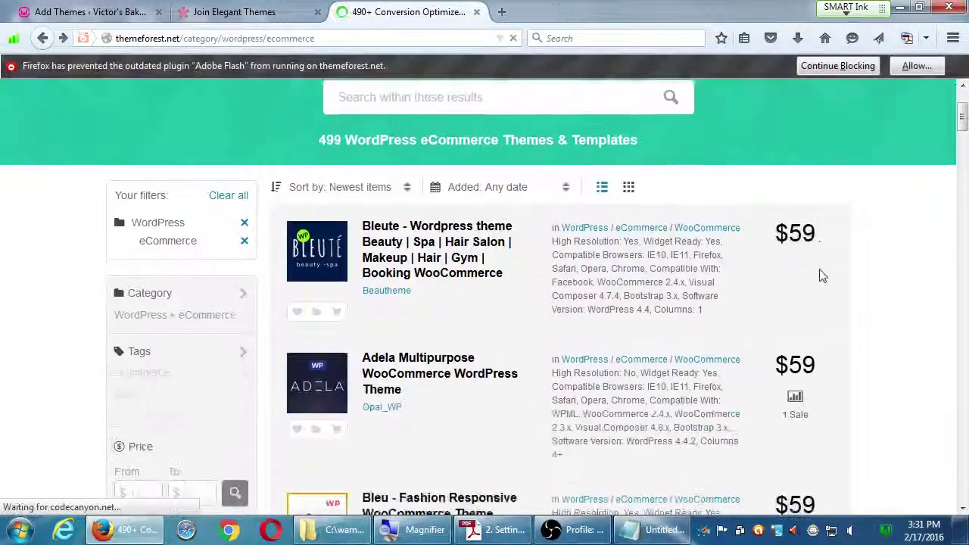
Scroll the eCommerce listing and open the $59 General Responsive WooCommerce Supermarket theme.
scroll(817, 272, down, 10)
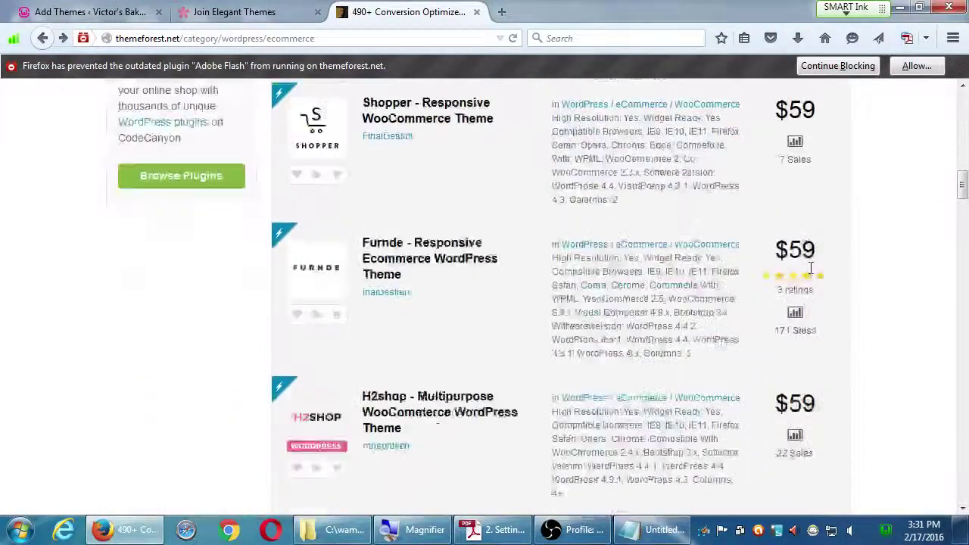
scroll(810, 269, down, 4)
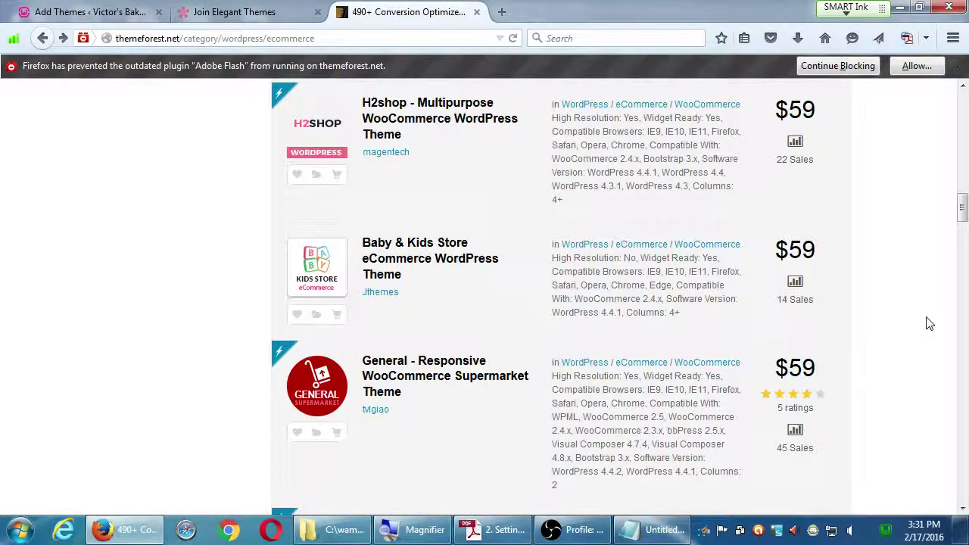
scroll(605, 355, down, 1)
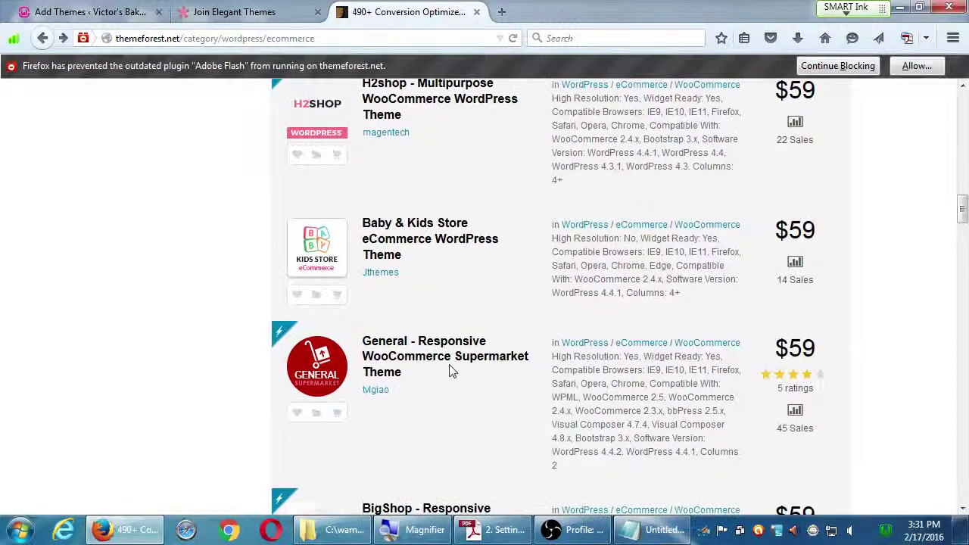
click(451, 358)
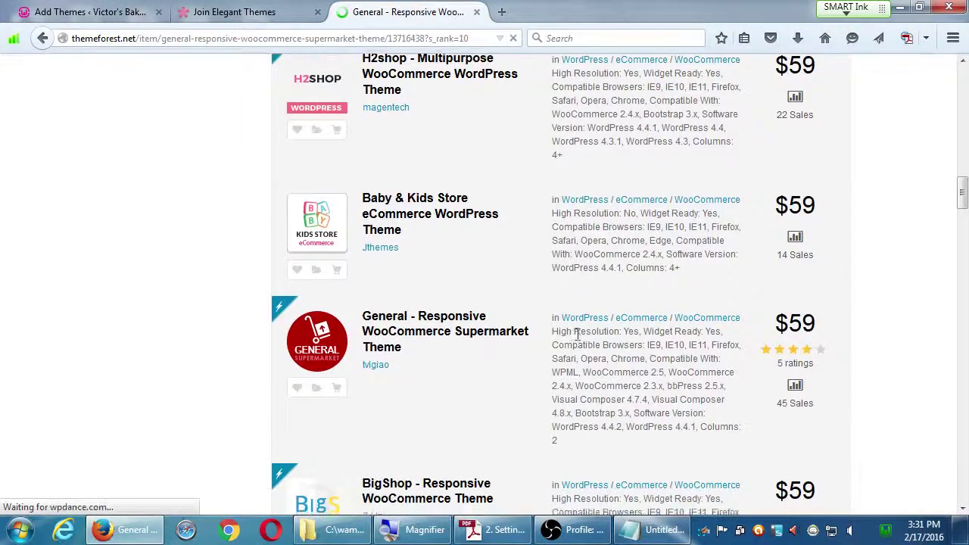
Browse the General theme's ThemeForest item page and expand the Buyer Rating breakdown.
scroll(597, 338, down, 4)
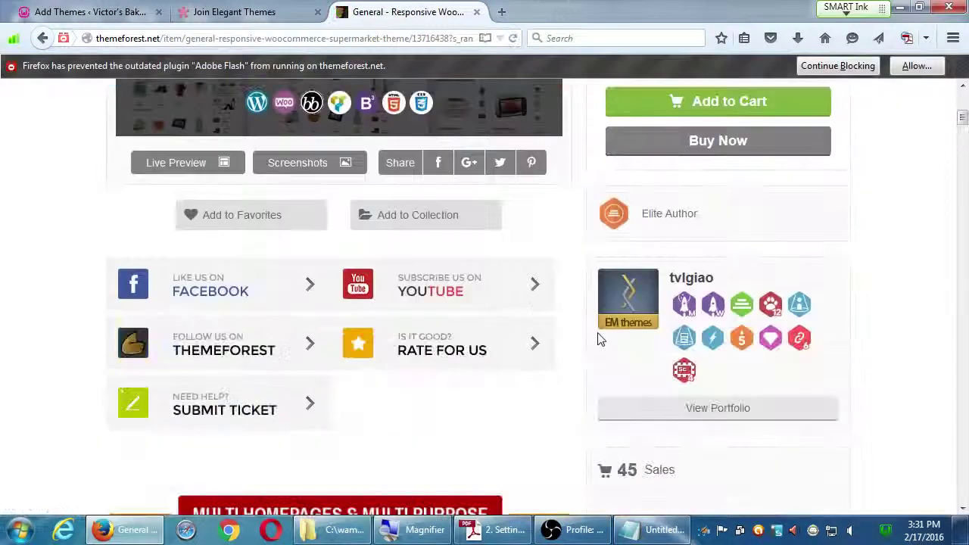
scroll(601, 339, down, 5)
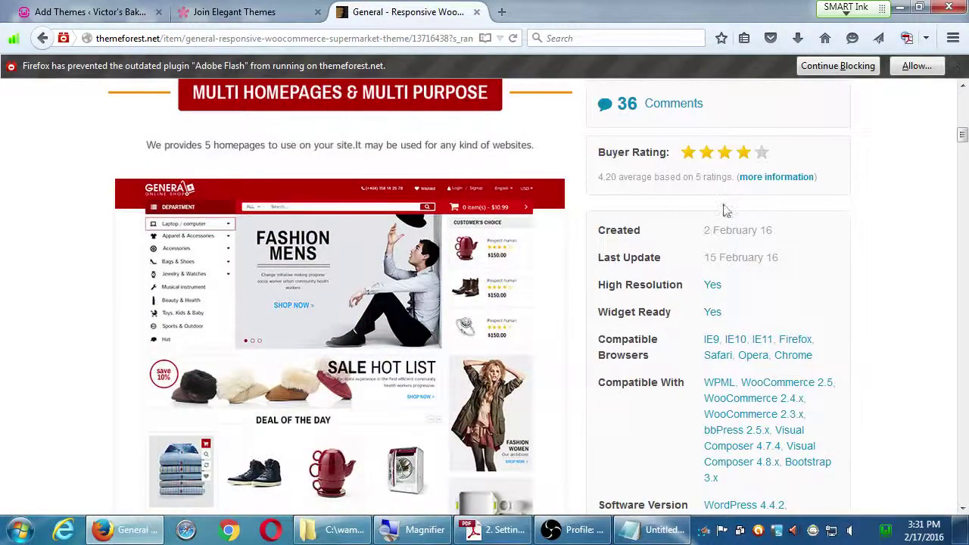
scroll(643, 371, down, 10)
scroll(623, 409, down, 15)
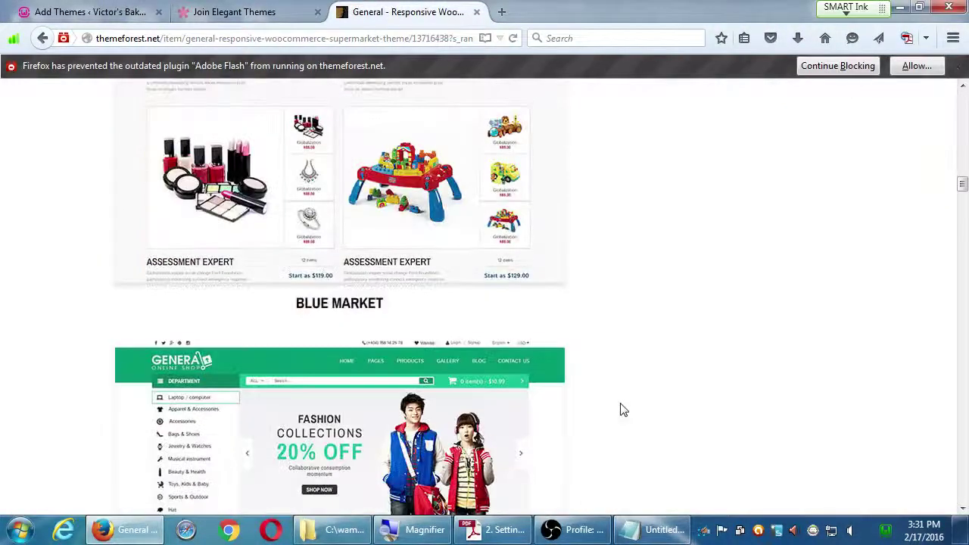
scroll(623, 409, down, 5)
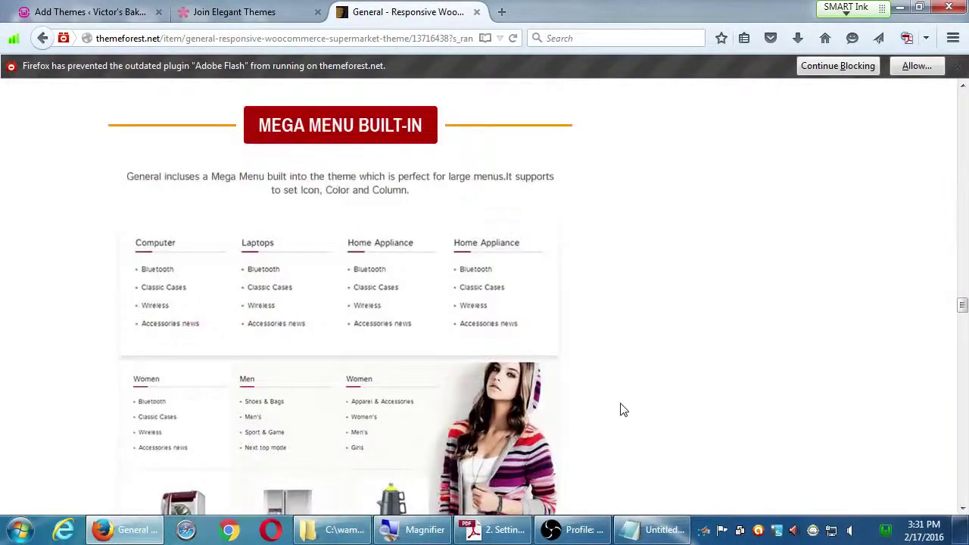
scroll(623, 409, down, 20)
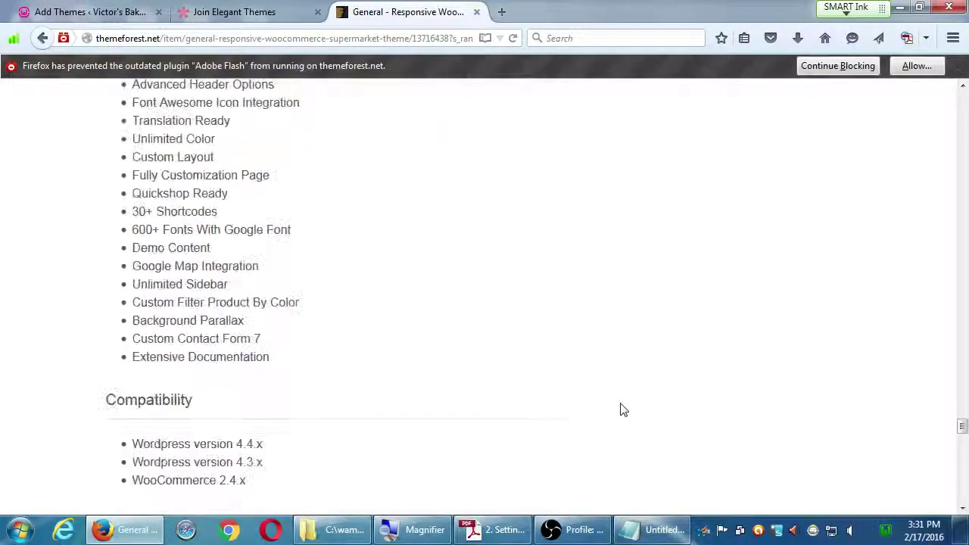
scroll(623, 409, down, 20)
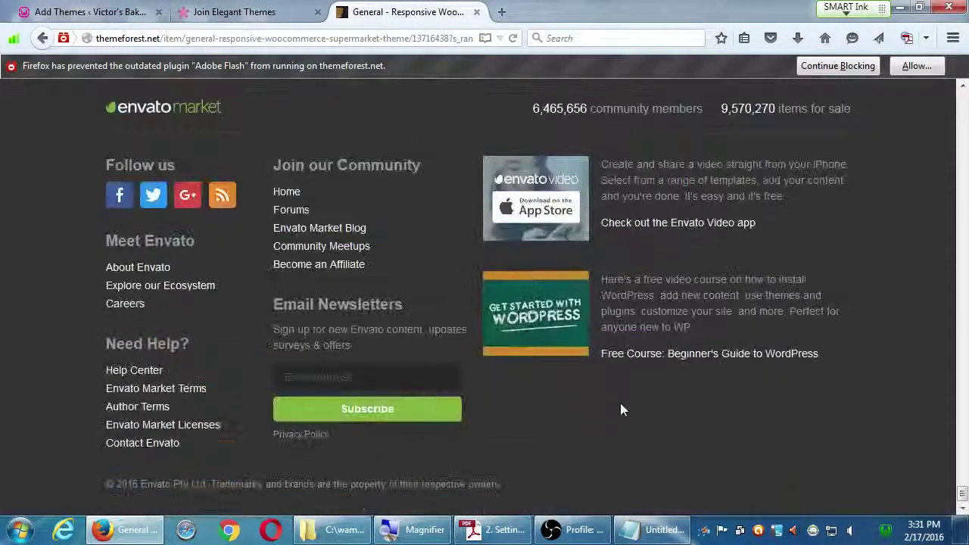
key(Home)
scroll(622, 410, down, 5)
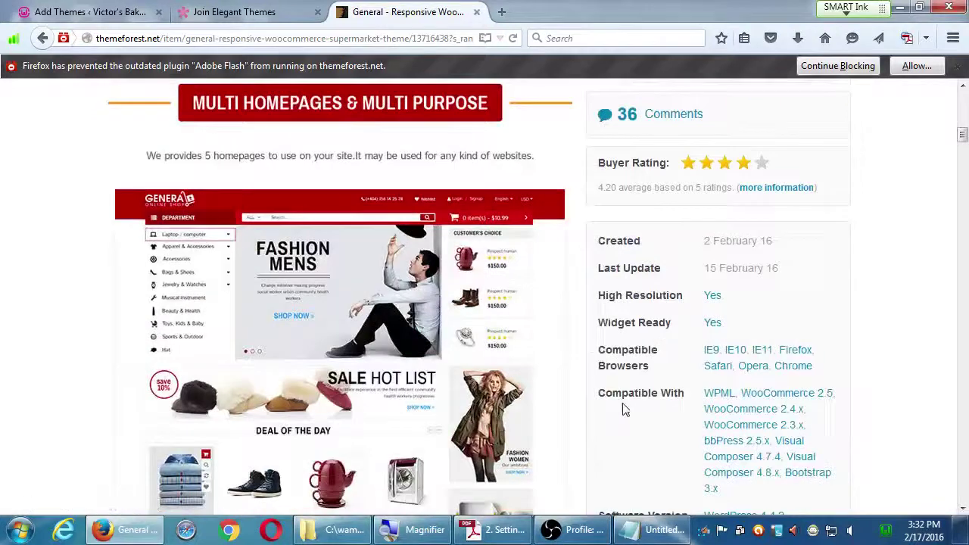
scroll(622, 409, down, 4)
scroll(625, 409, up, 3)
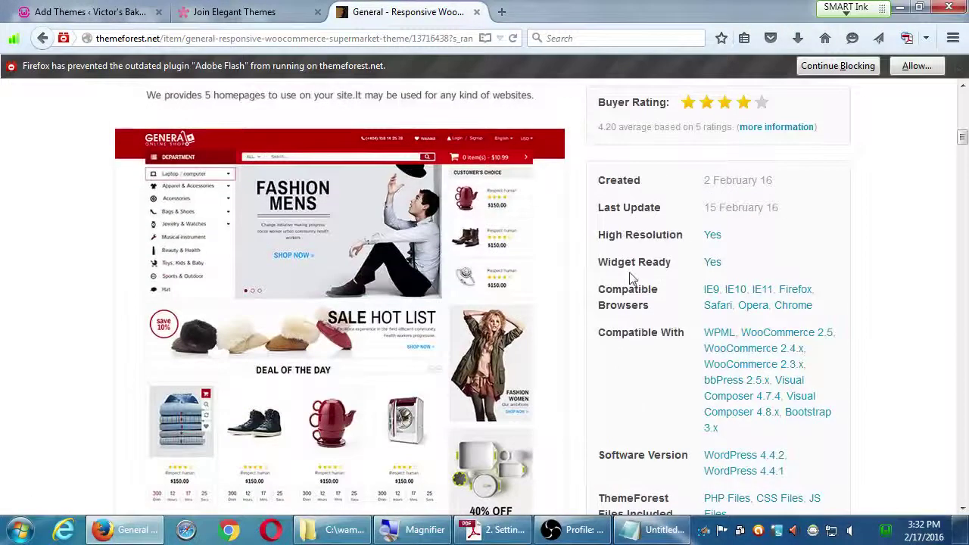
scroll(629, 281, down, 5)
scroll(664, 300, down, 3)
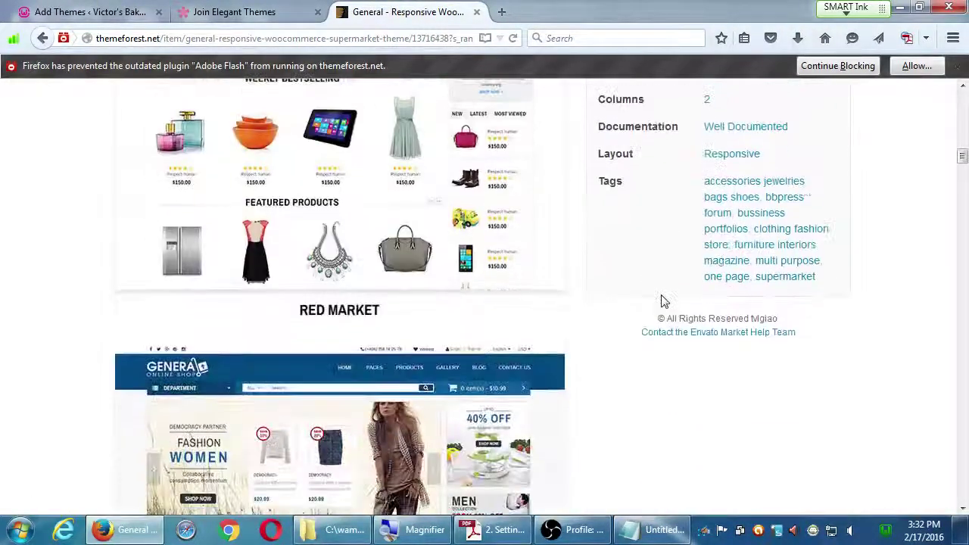
scroll(663, 299, up, 8)
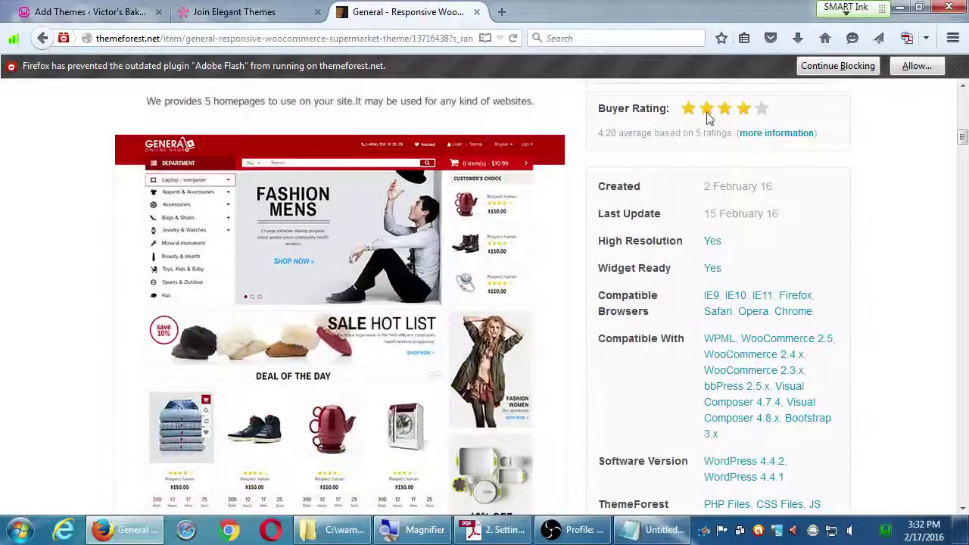
scroll(761, 144, down, 1)
click(766, 118)
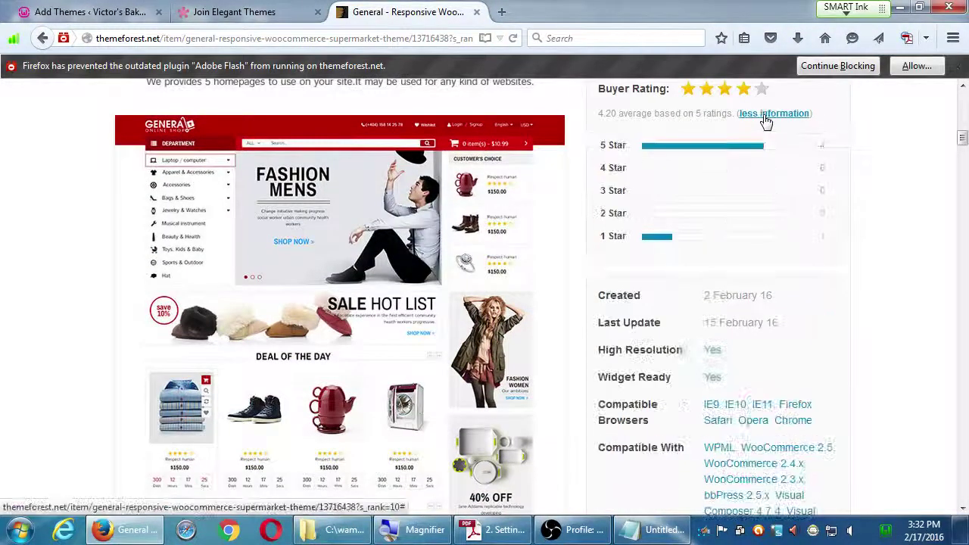
Open the theme's Comments page and read through its 36 comments.
scroll(725, 291, up, 4)
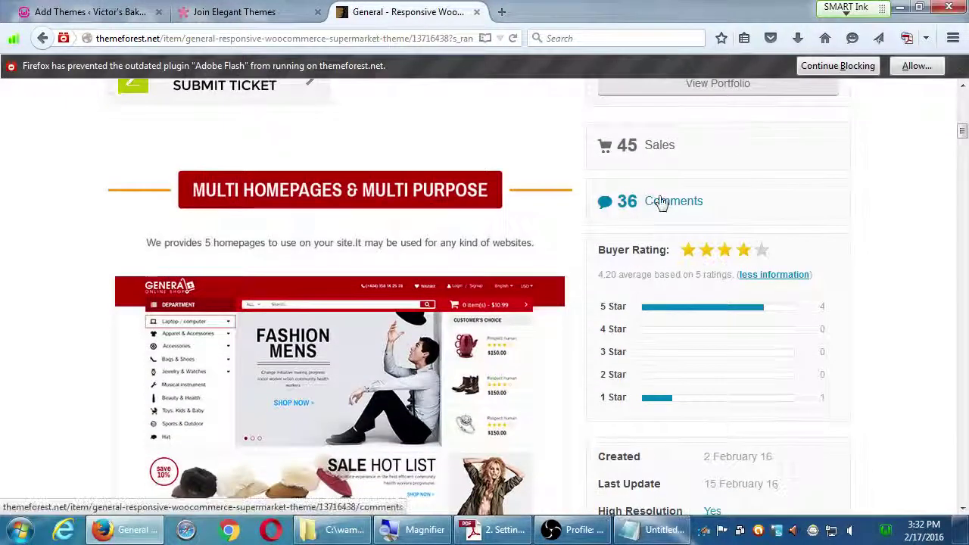
click(660, 201)
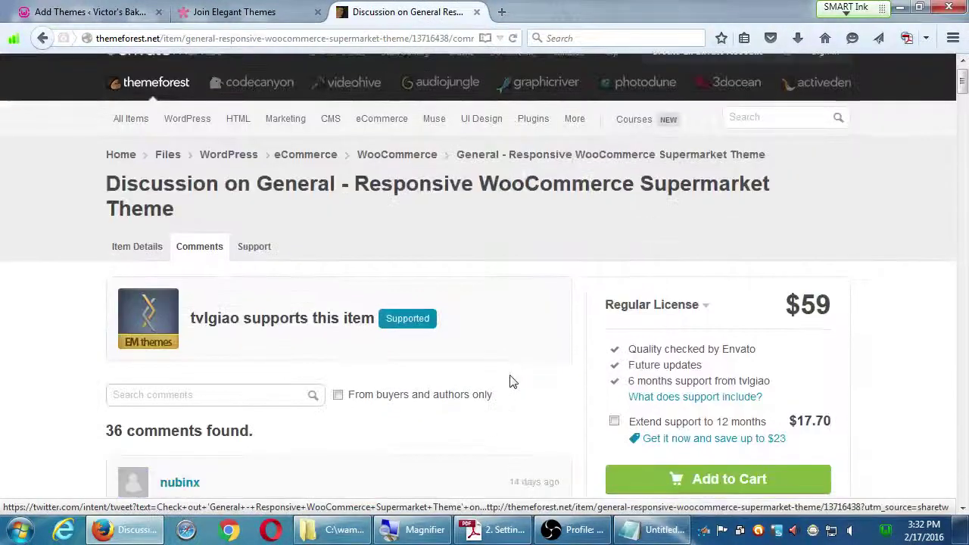
scroll(510, 380, down, 6)
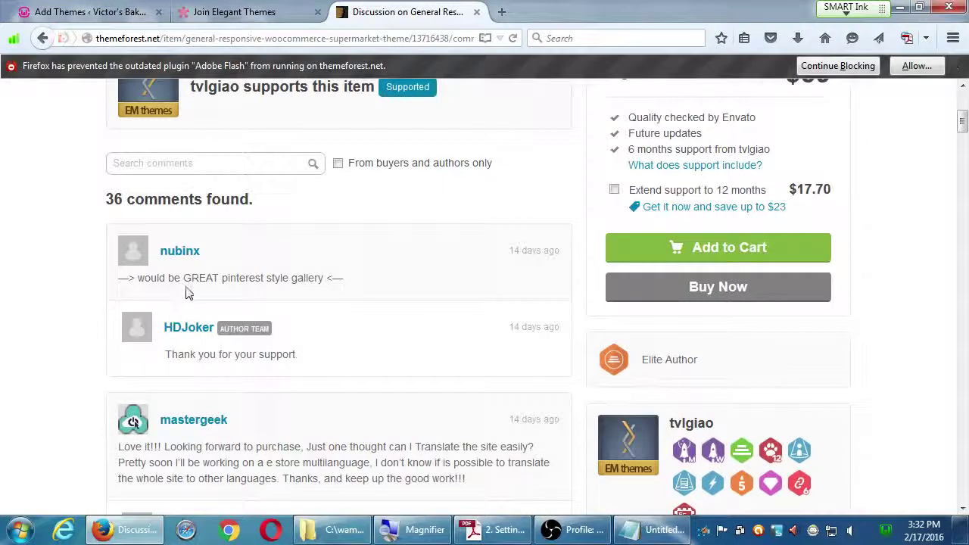
scroll(235, 386, down, 3)
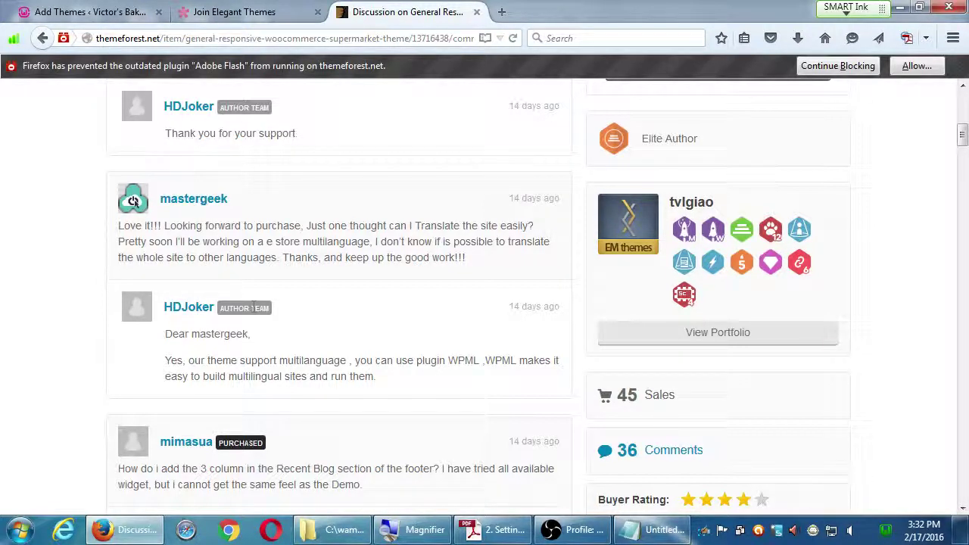
scroll(265, 311, up, 5)
scroll(405, 373, up, 3)
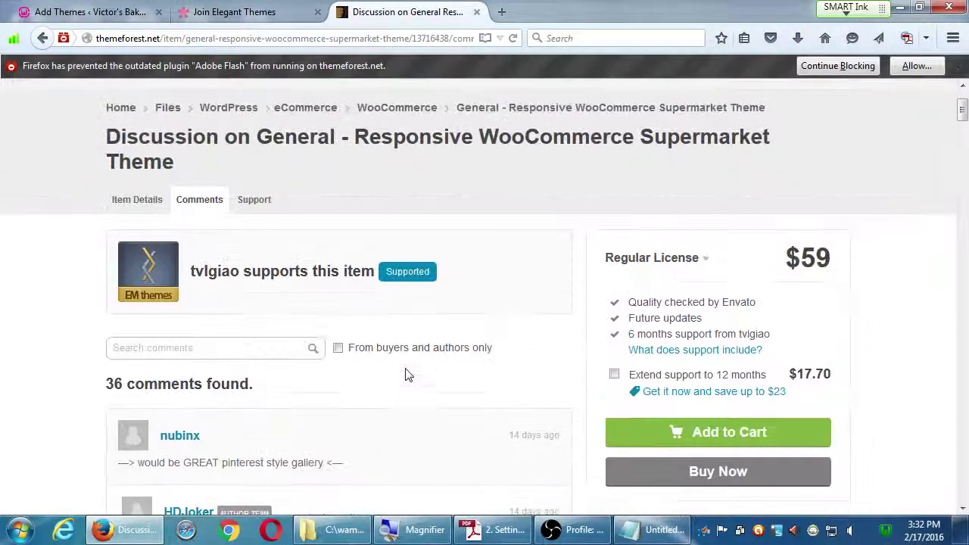
scroll(404, 373, down, 9)
scroll(405, 375, down, 3)
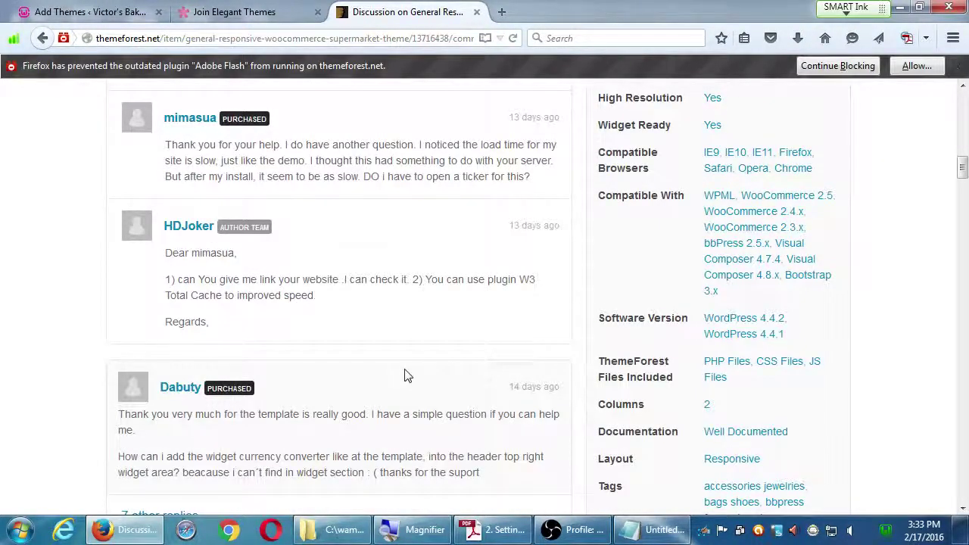
scroll(405, 375, down, 2)
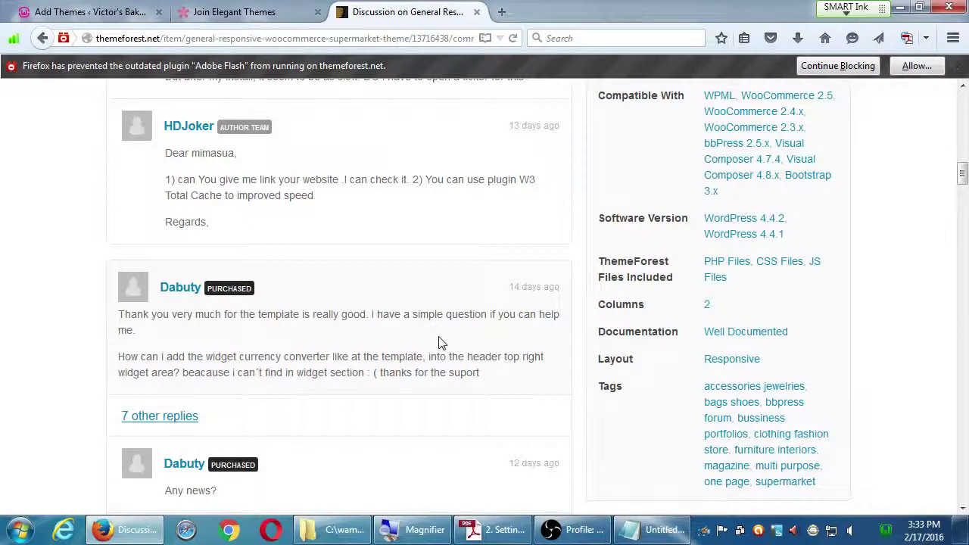
scroll(965, 352, up, 1)
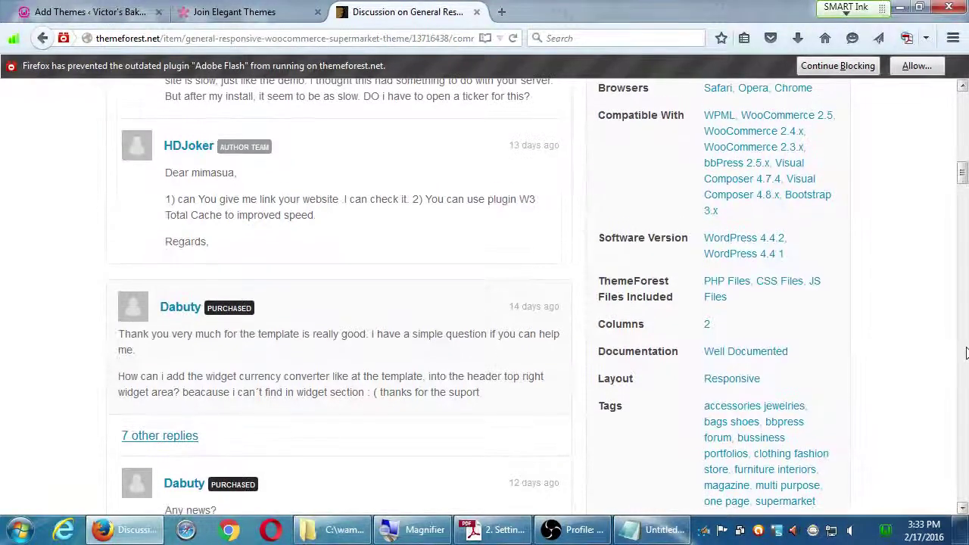
scroll(960, 354, up, 8)
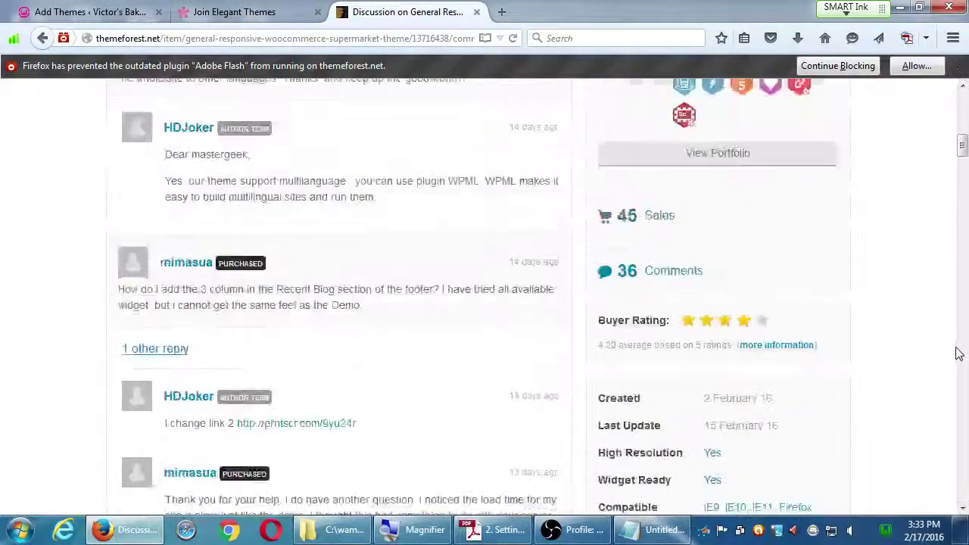
scroll(960, 353, up, 10)
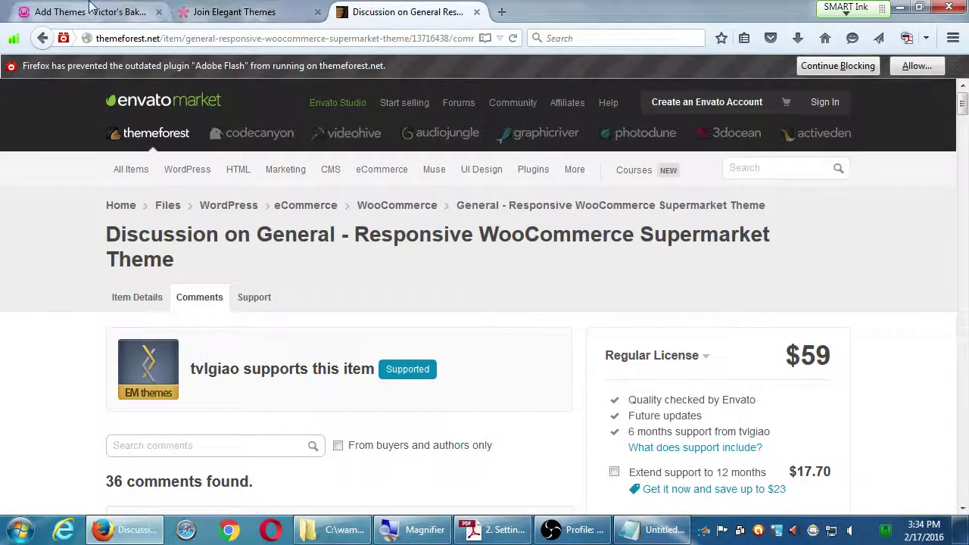
View the Victor's Bakery home page from the admin bar, then minimise everything to the desktop.
click(82, 13)
click(94, 66)
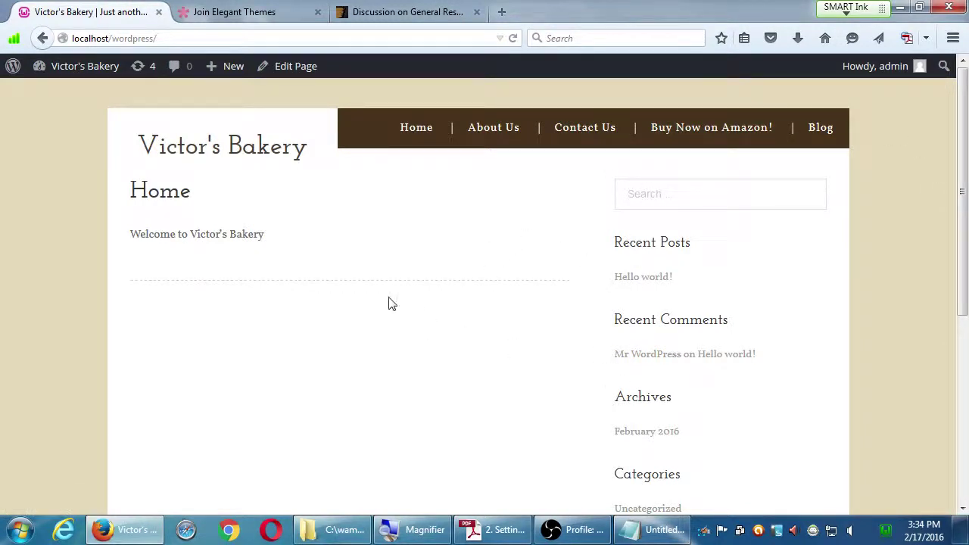
scroll(392, 303, down, 5)
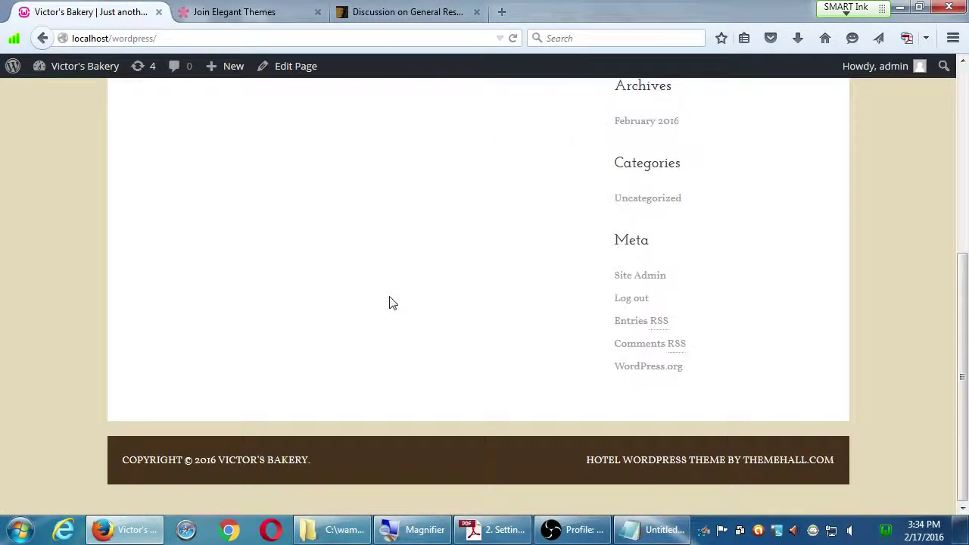
scroll(392, 302, up, 5)
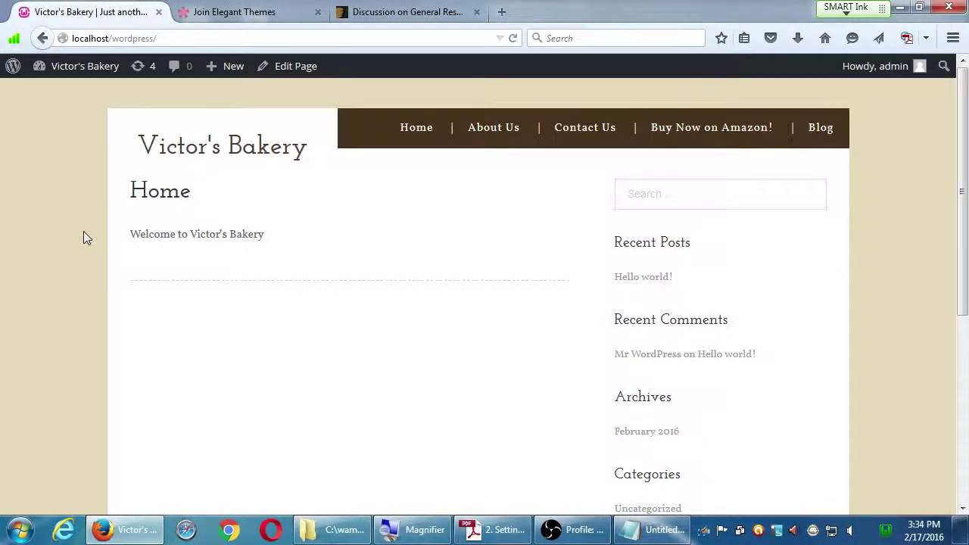
key(super+d)
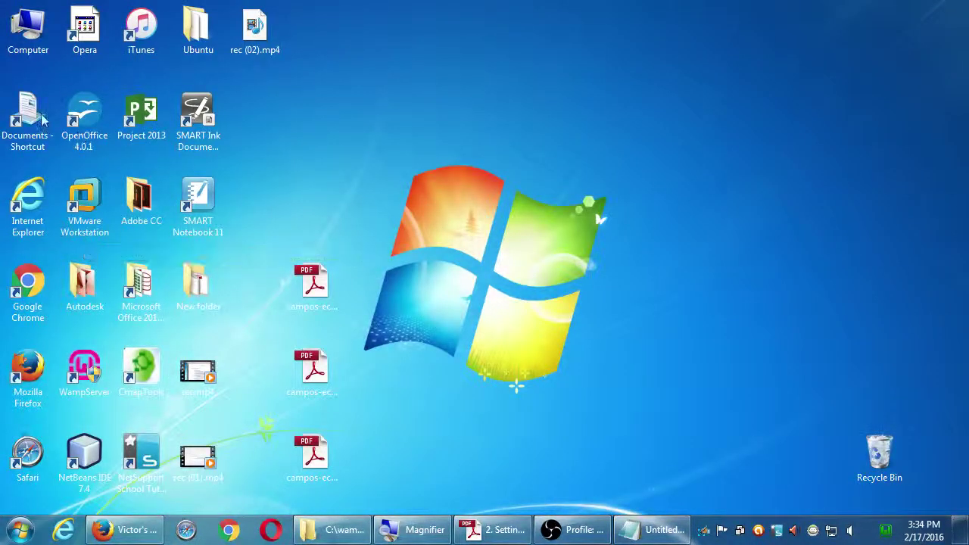
Open the Campos WordPress I folder on Z: beside the USB's 2016-02 2WP I (8933F) folder.
double_click(32, 41)
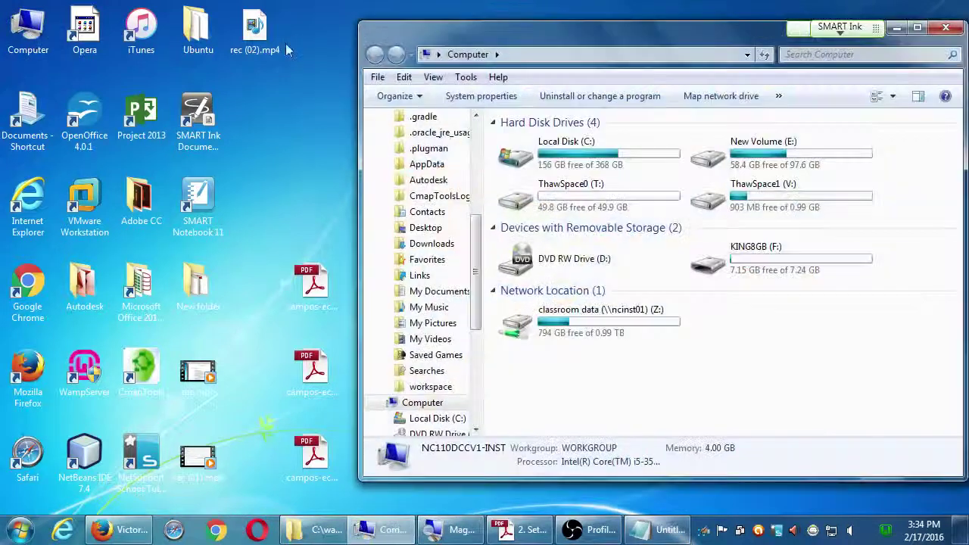
click(573, 327)
double_click(573, 327)
scroll(590, 264, down, 5)
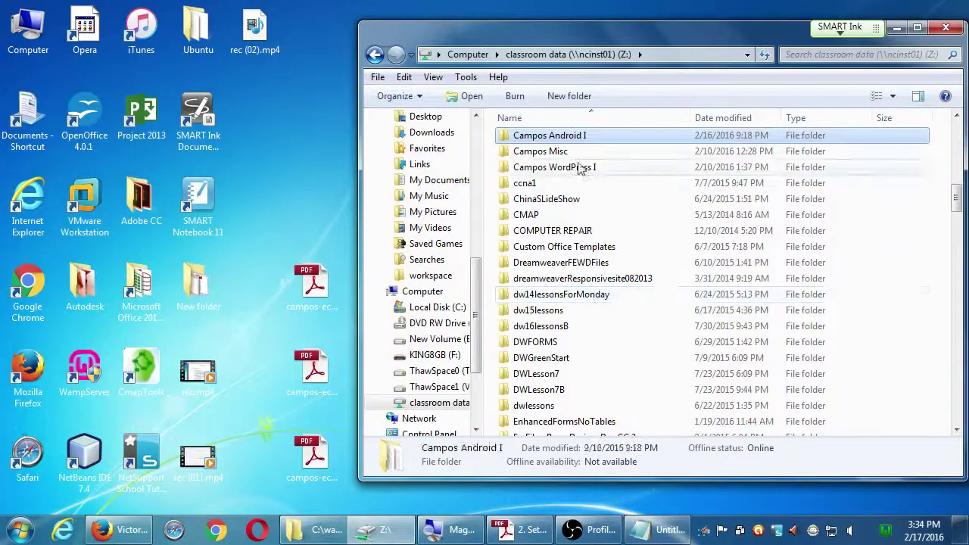
double_click(585, 167)
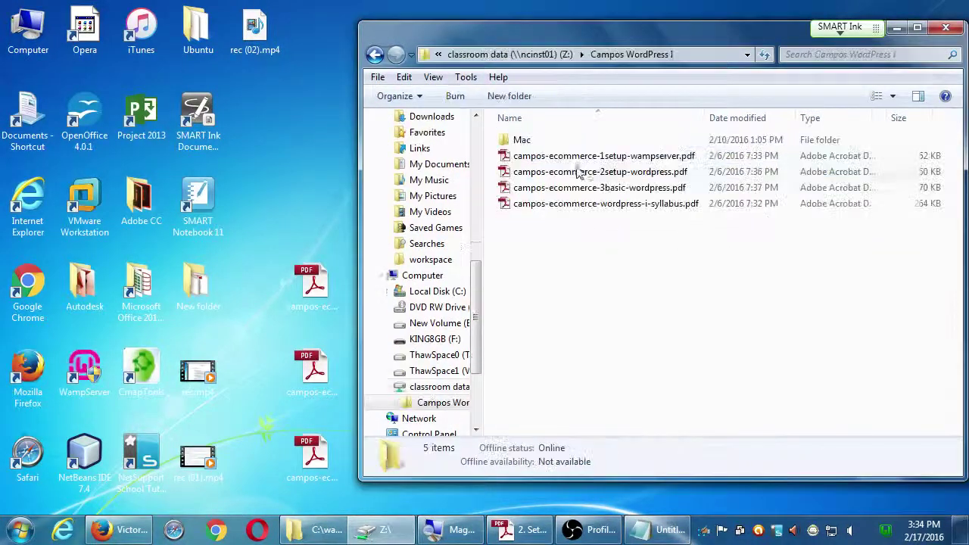
double_click(31, 34)
drag(502, 54, 2, 114)
click(258, 430)
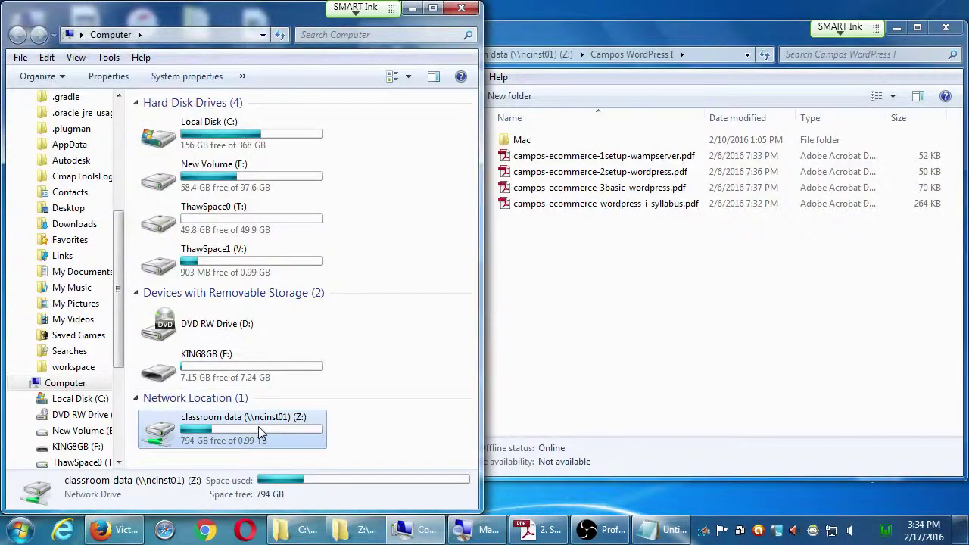
double_click(266, 374)
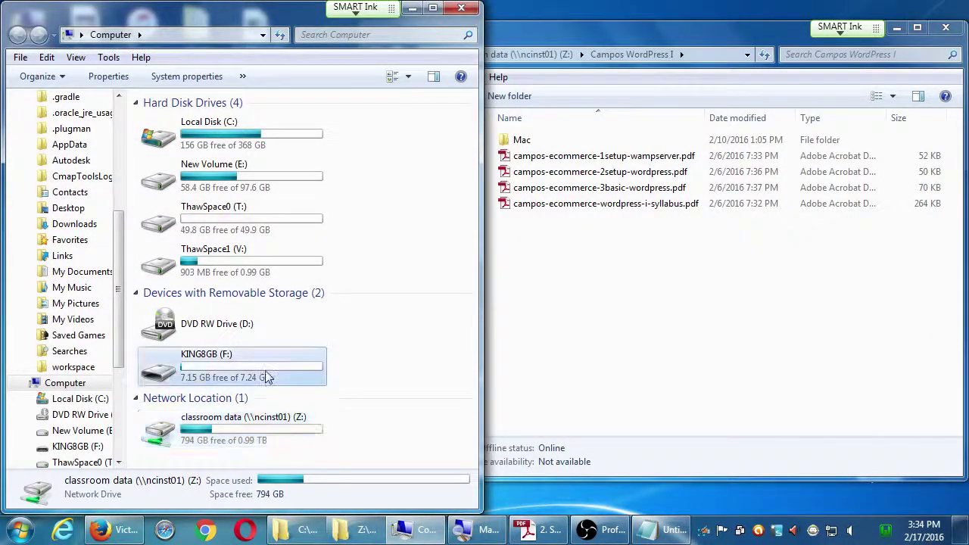
double_click(225, 139)
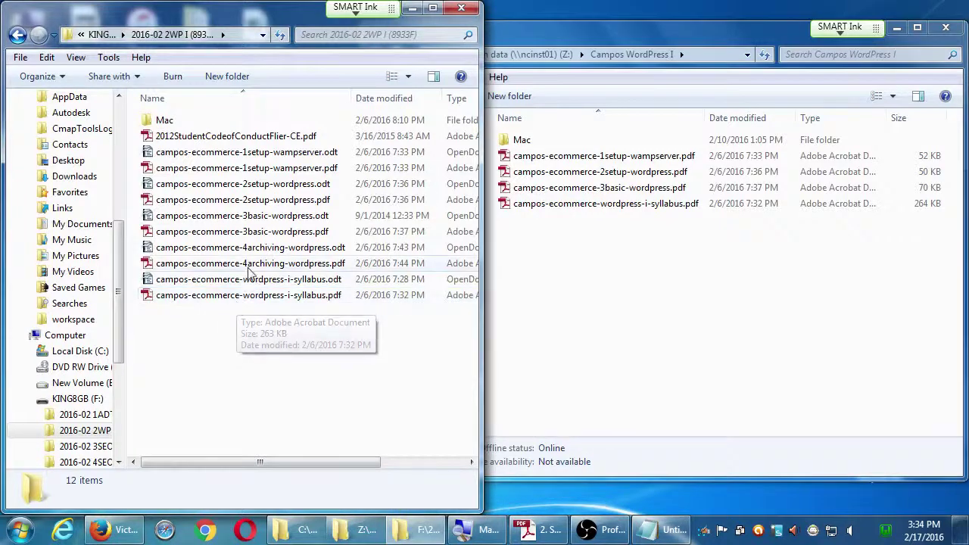
Copy campos-ecommerce-4archiving-wordpress.pdf into Campos WordPress I and onto the desktop, cancelling the shut down prompt.
drag(248, 264, 634, 324)
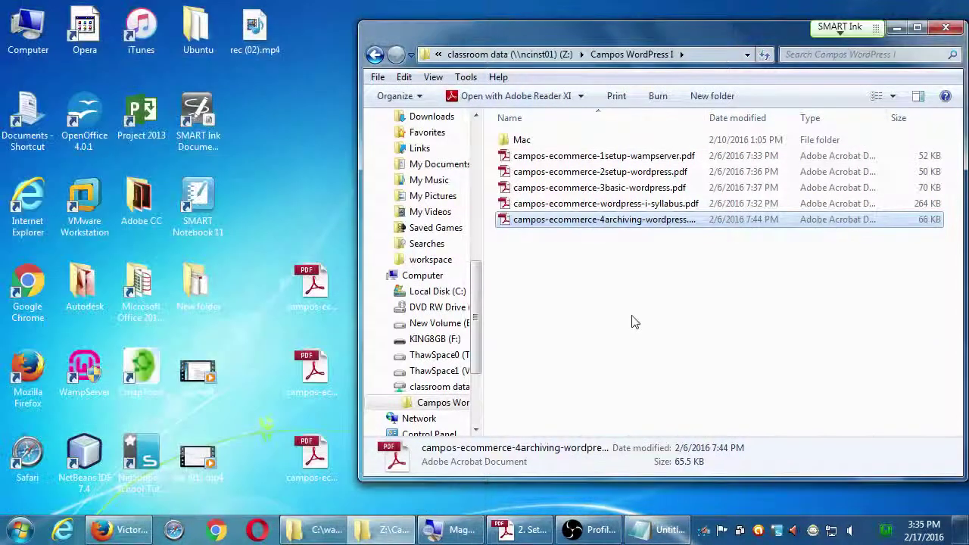
click(647, 323)
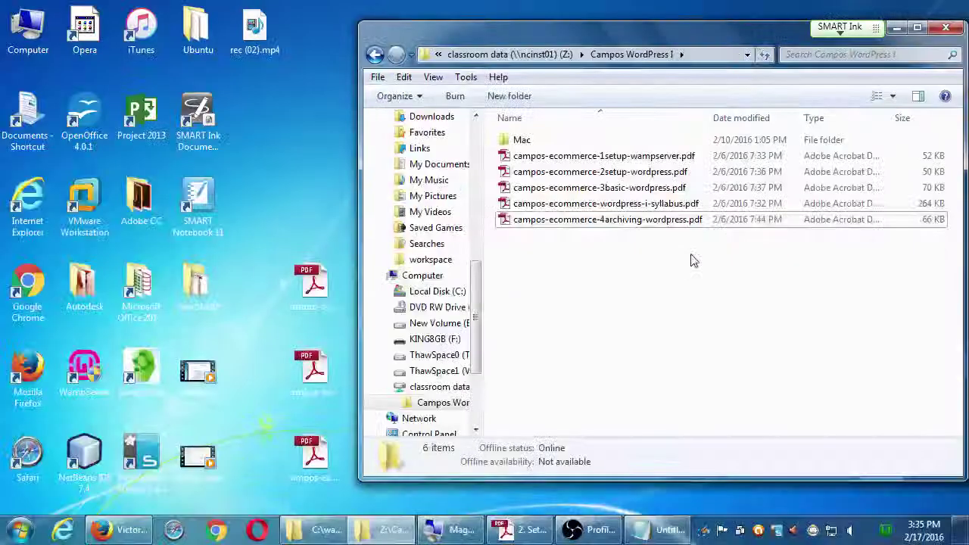
drag(526, 272, 362, 281)
drag(476, 227, 307, 155)
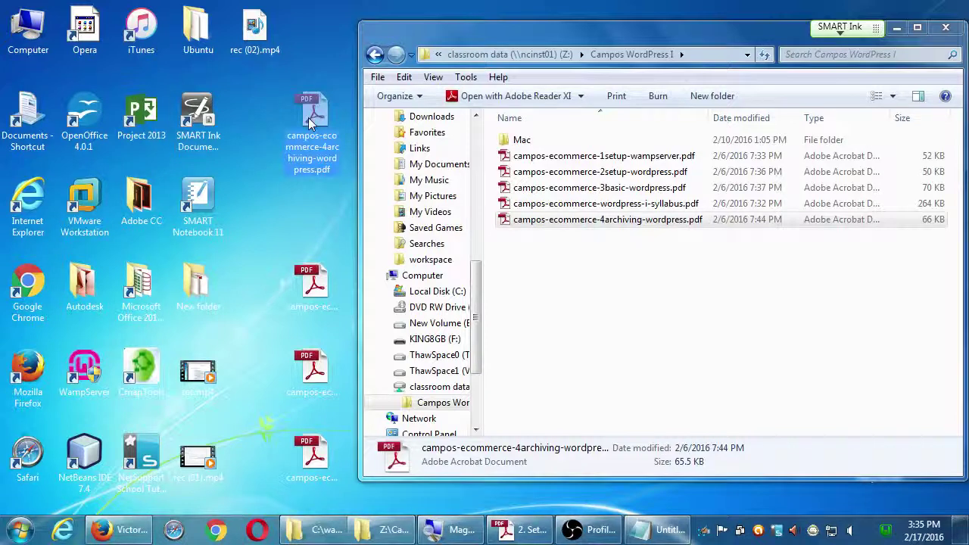
key(alt+F4)
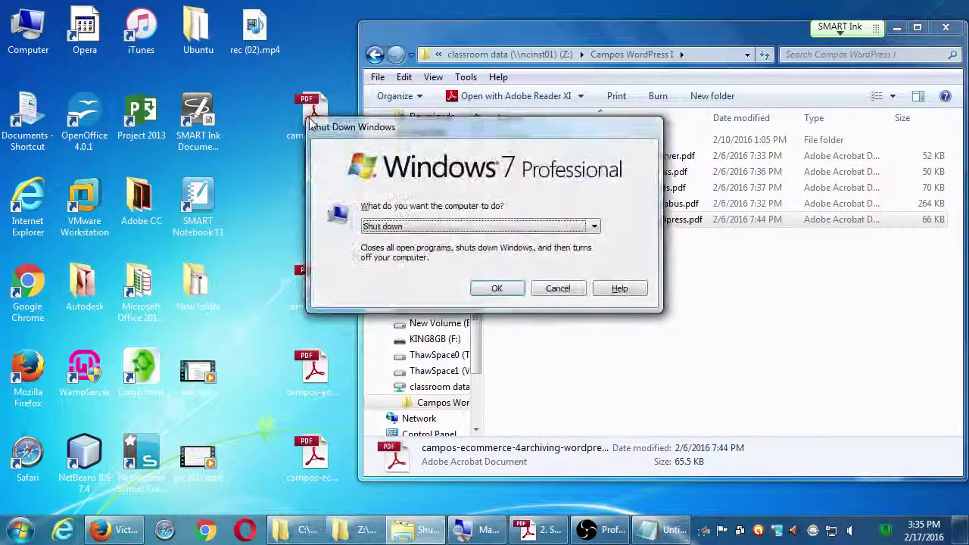
key(Escape)
click(605, 295)
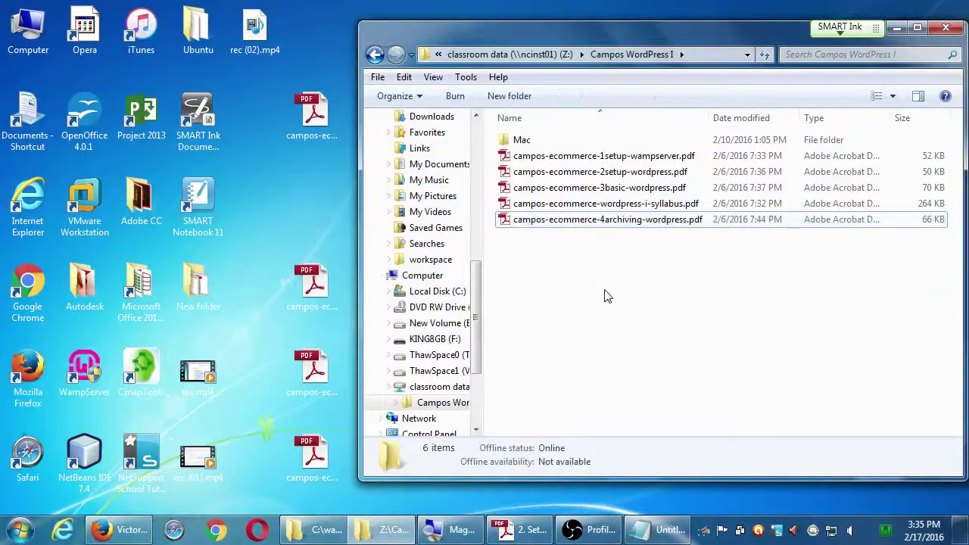
key(alt+F4)
Open the desktop archiving PDF in Adobe Reader, snap it to the right half and adjust the zoom.
double_click(326, 118)
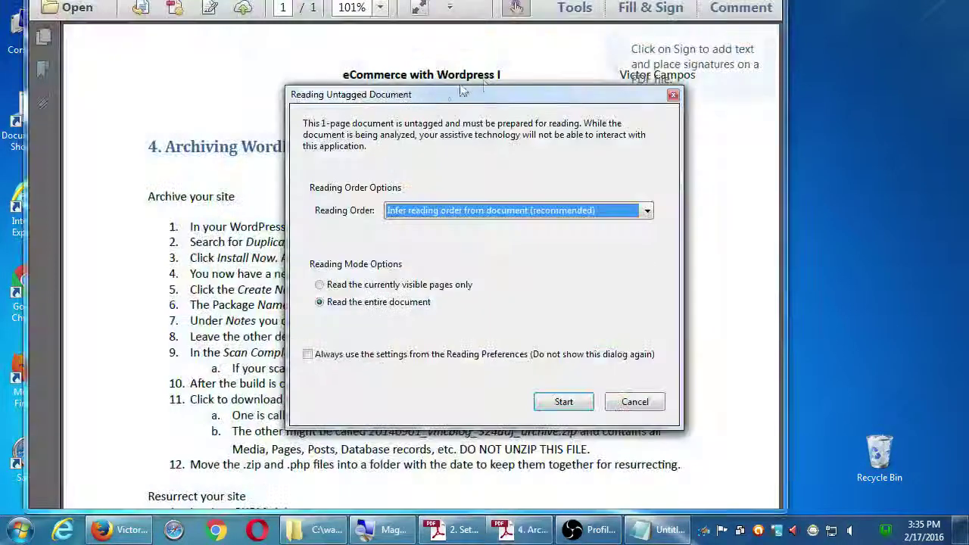
click(635, 402)
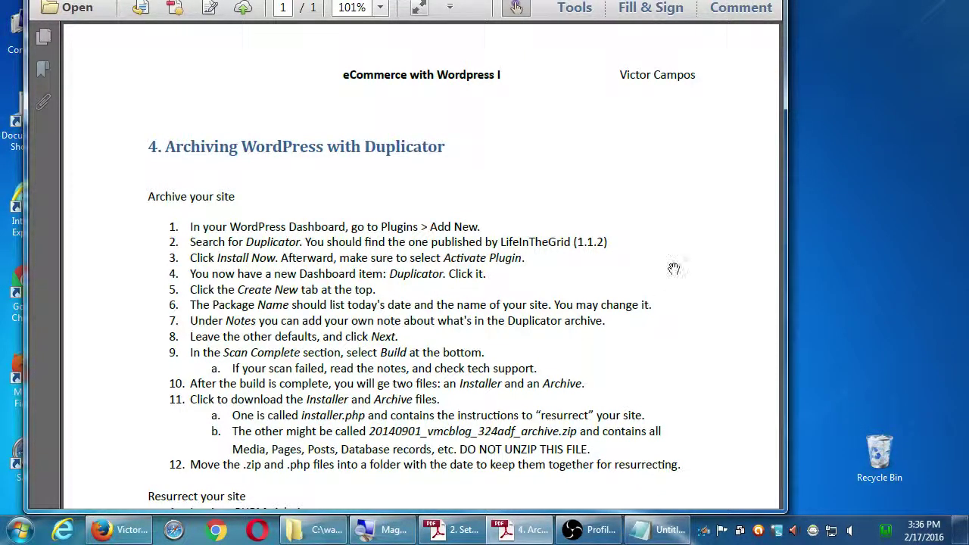
key(super+Right)
key(ctrl+0)
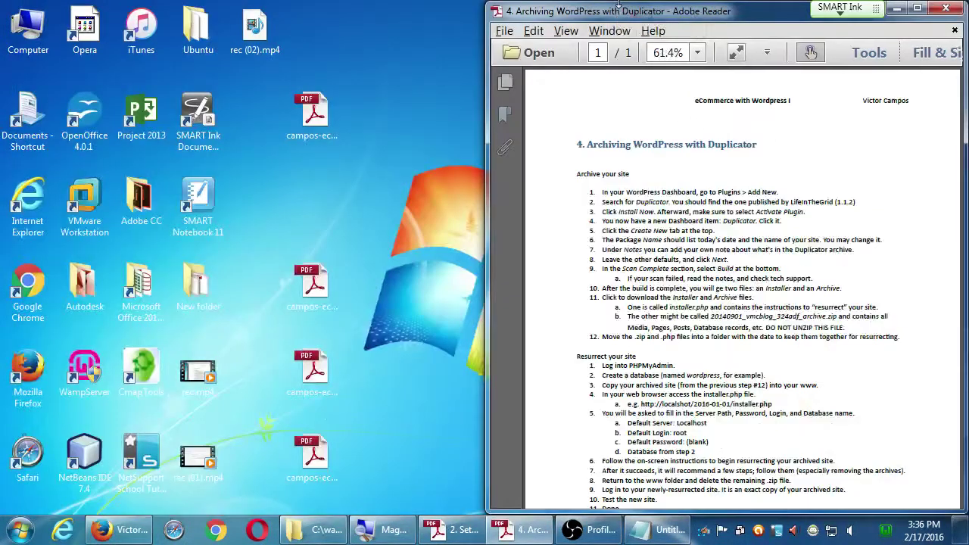
key(ctrl+equal)
key(ctrl+equal)
drag(747, 278, 721, 241)
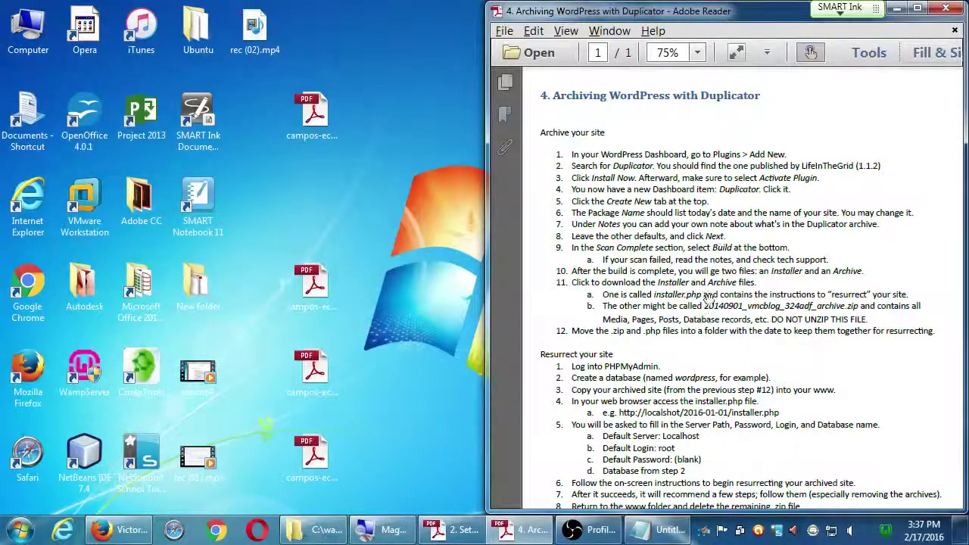
Go to the Victor's Bakery WordPress dashboard and close the Elegant Themes and forum tabs.
click(130, 532)
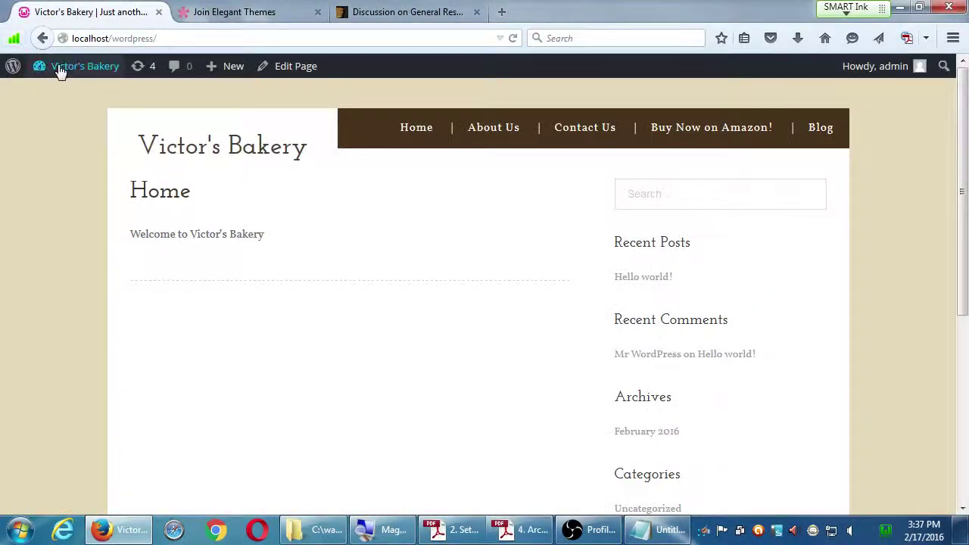
mouse_move(61, 66)
click(67, 96)
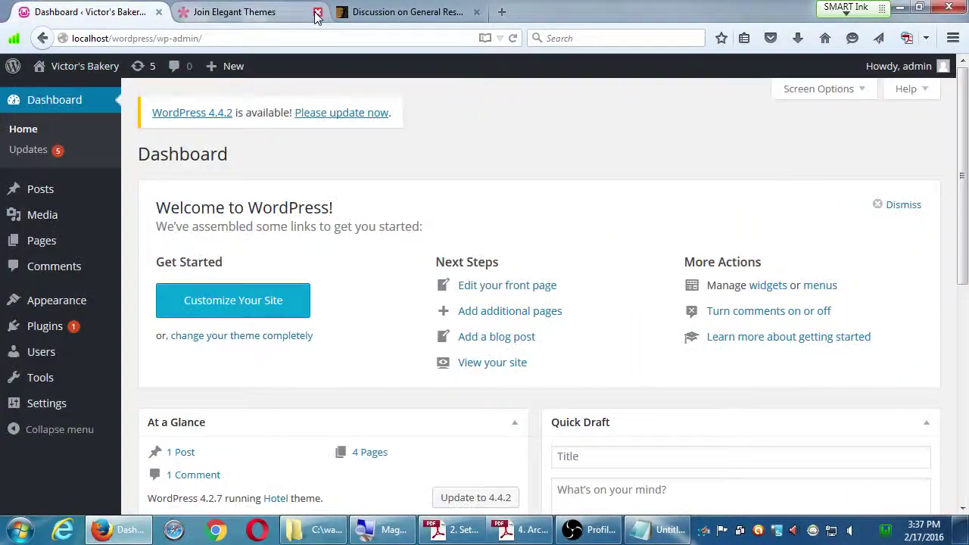
click(317, 12)
click(317, 12)
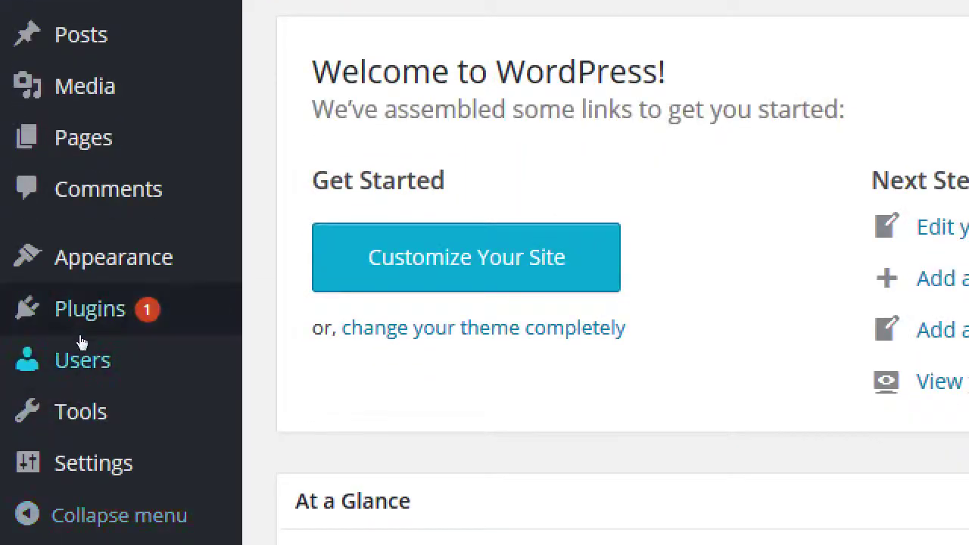
Search Plugins > Add New for 'duplicator'.
mouse_move(75, 336)
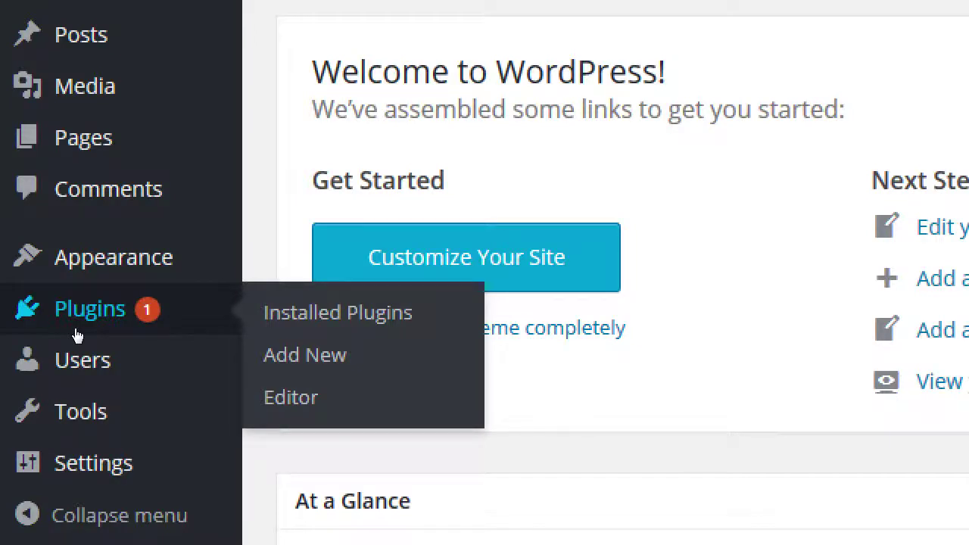
key(Tab)
key(Tab)
key(Return)
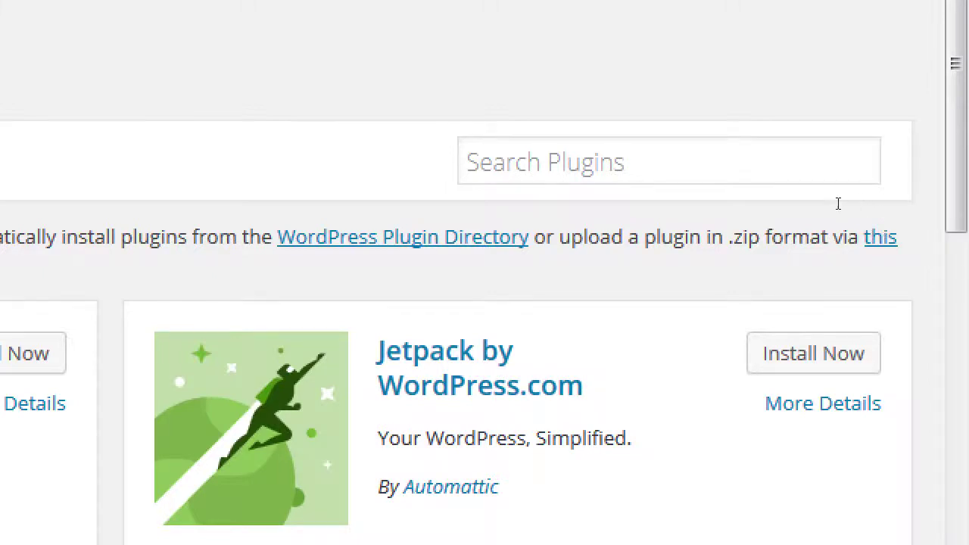
click(792, 198)
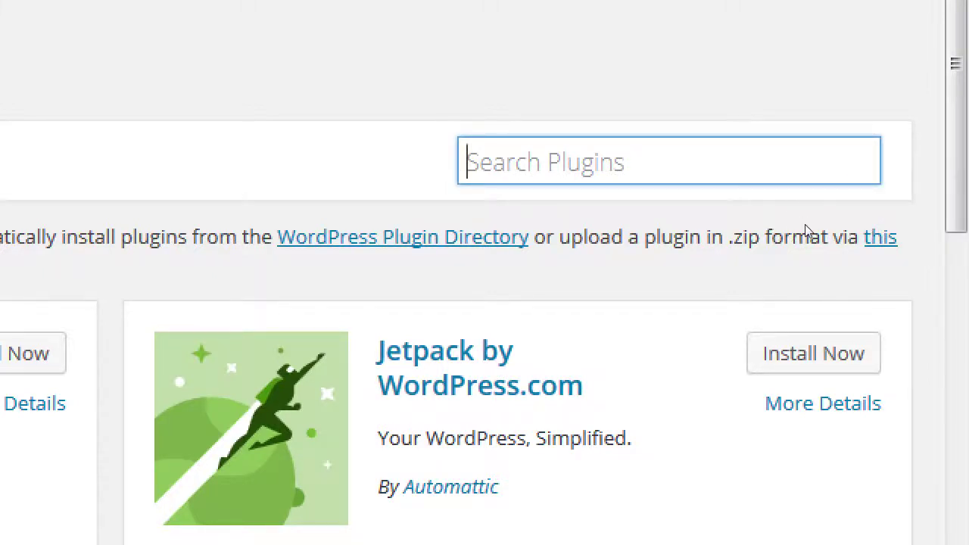
text(duplica)
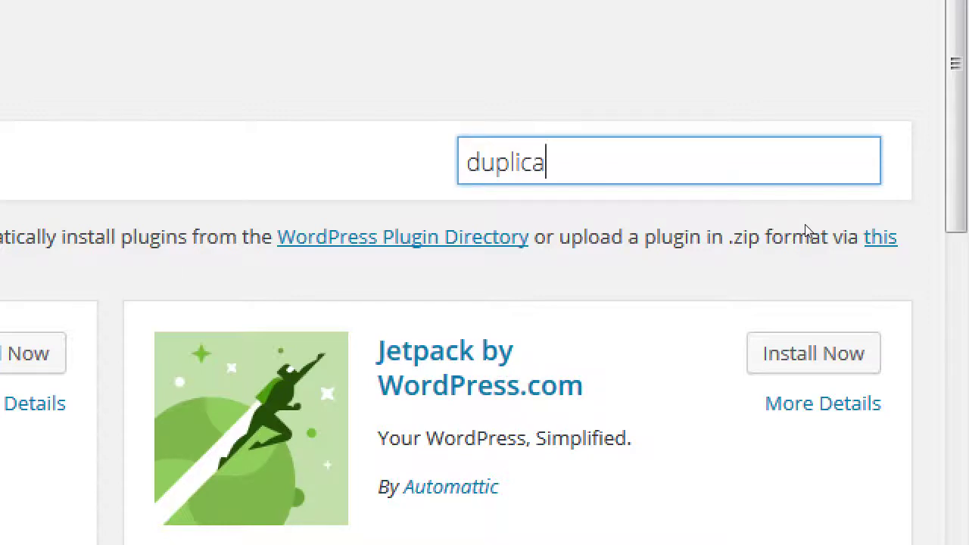
text(tor)
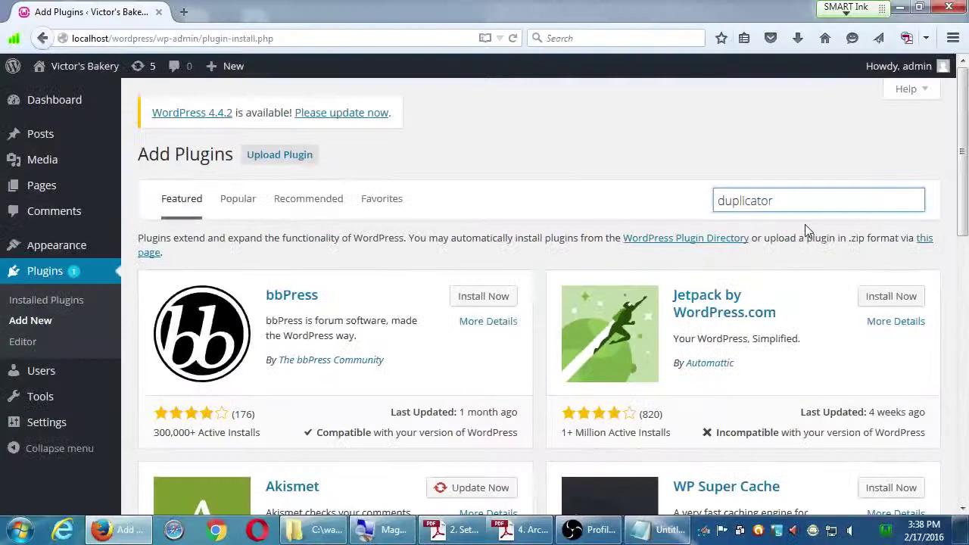
key(Return)
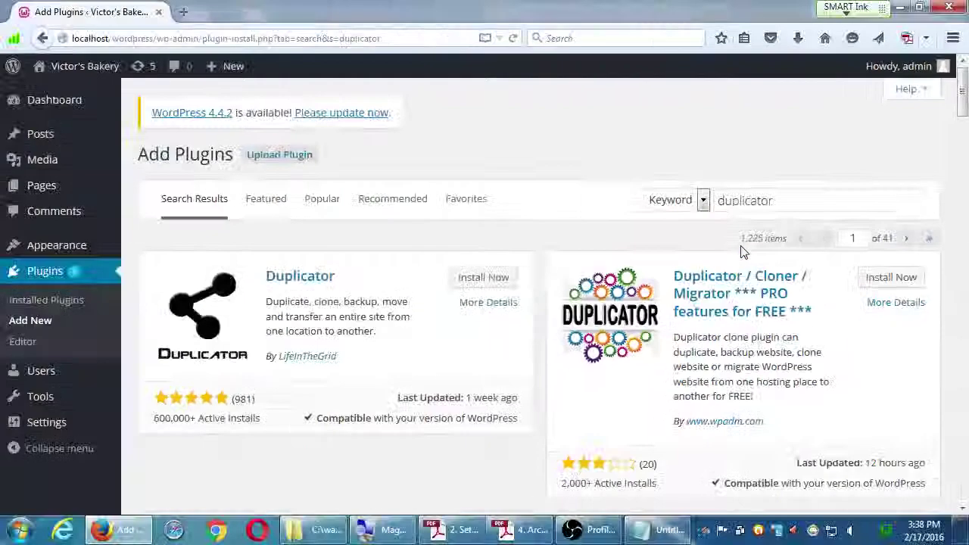
Review the duplicator search results, led by Duplicator with 600,000+ active installs.
scroll(693, 279, down, 8)
scroll(666, 274, down, 2)
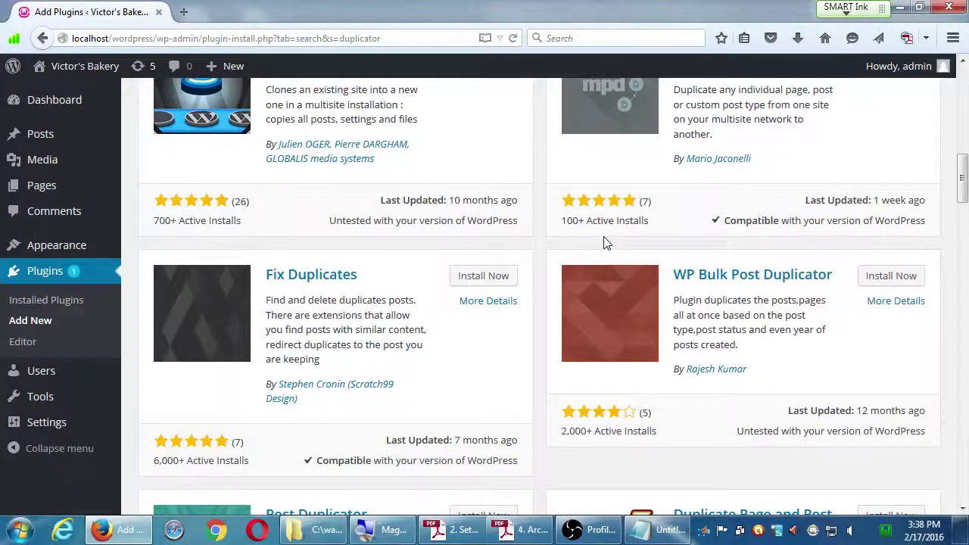
scroll(603, 243, up, 2)
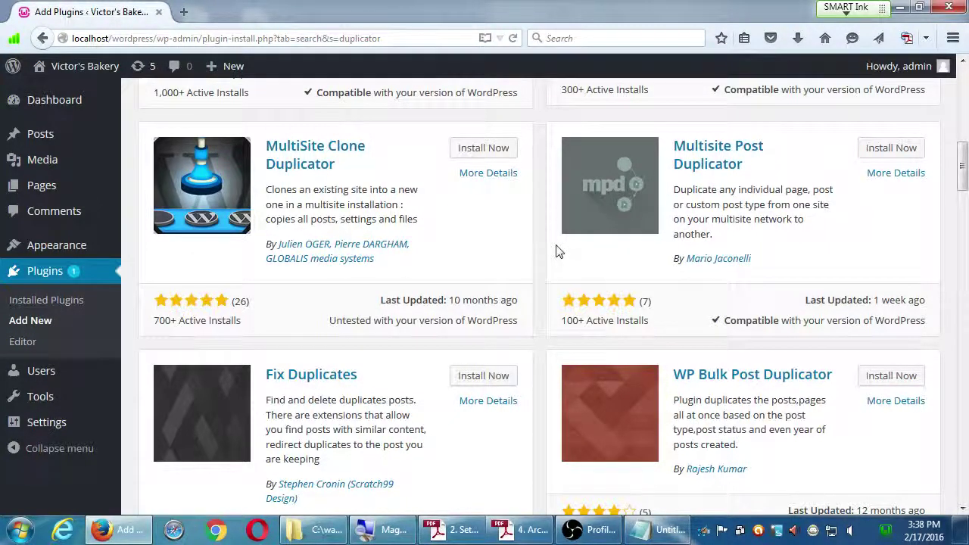
scroll(558, 251, down, 3)
scroll(558, 251, down, 3)
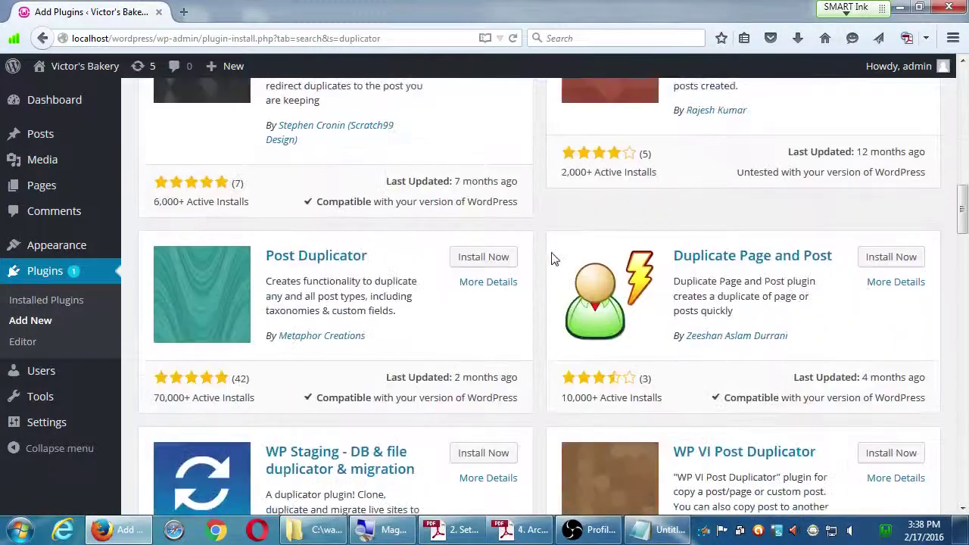
scroll(553, 260, up, 13)
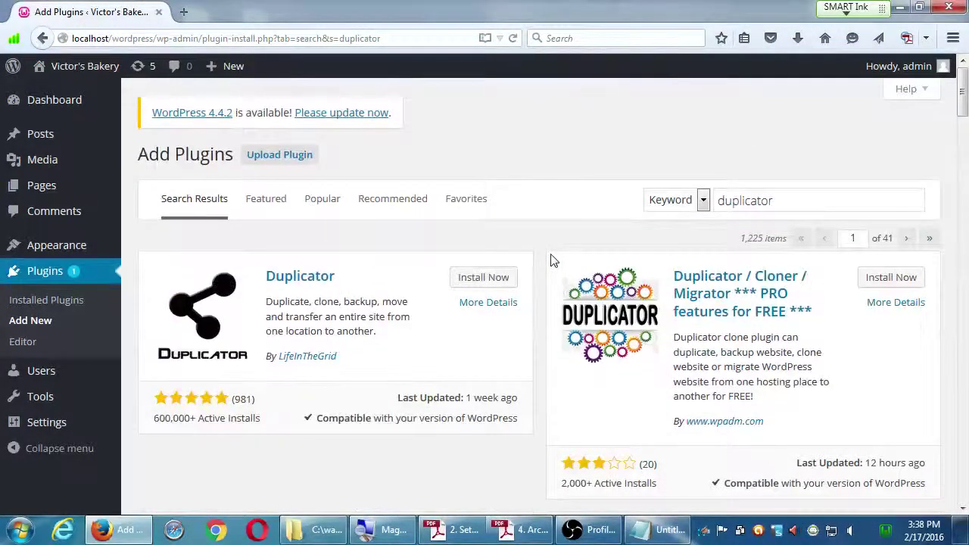
scroll(537, 360, down, 4)
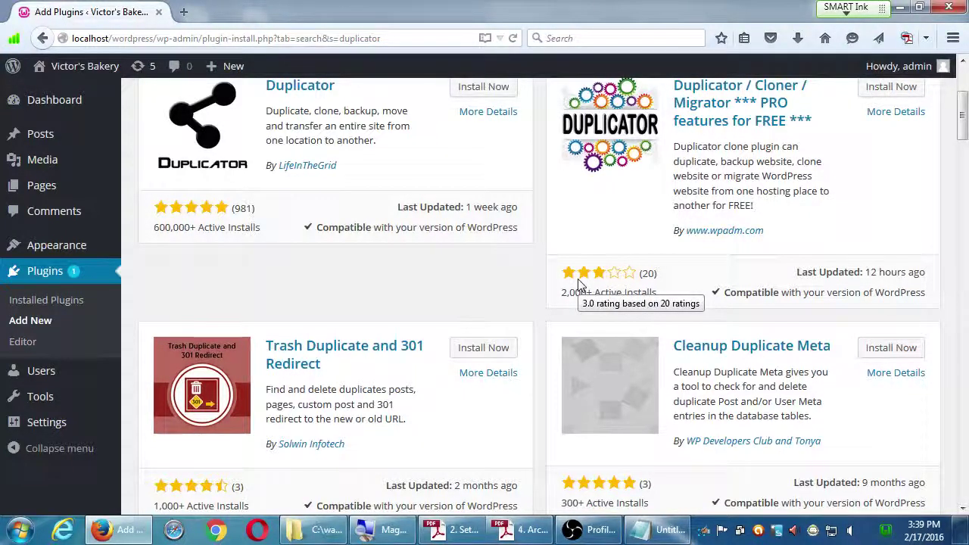
scroll(579, 286, down, 5)
scroll(579, 285, down, 3)
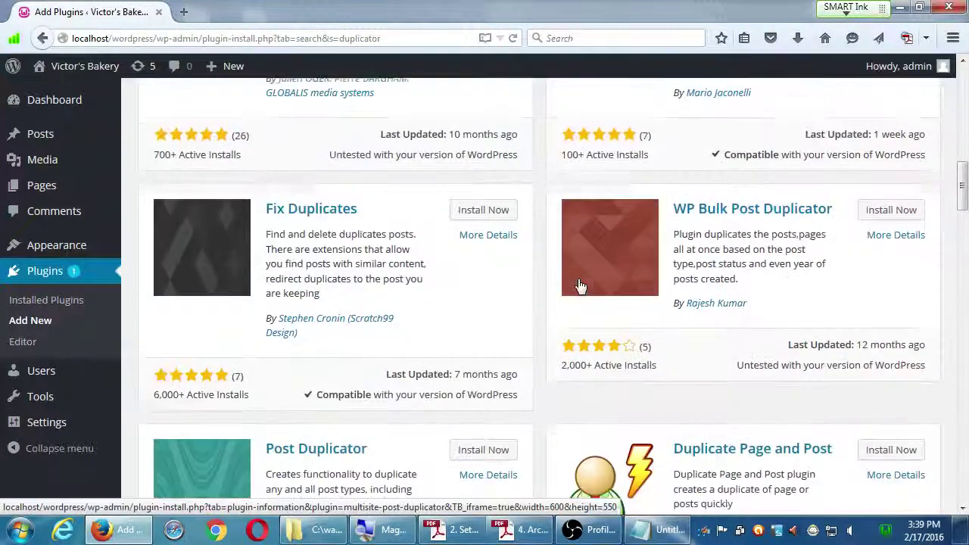
scroll(579, 285, down, 3)
scroll(579, 285, down, 3)
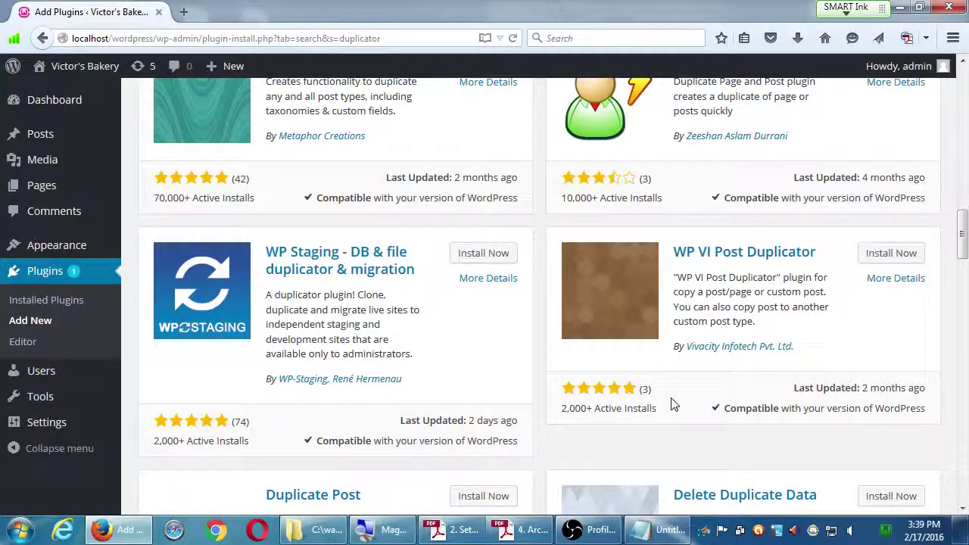
scroll(670, 405, up, 20)
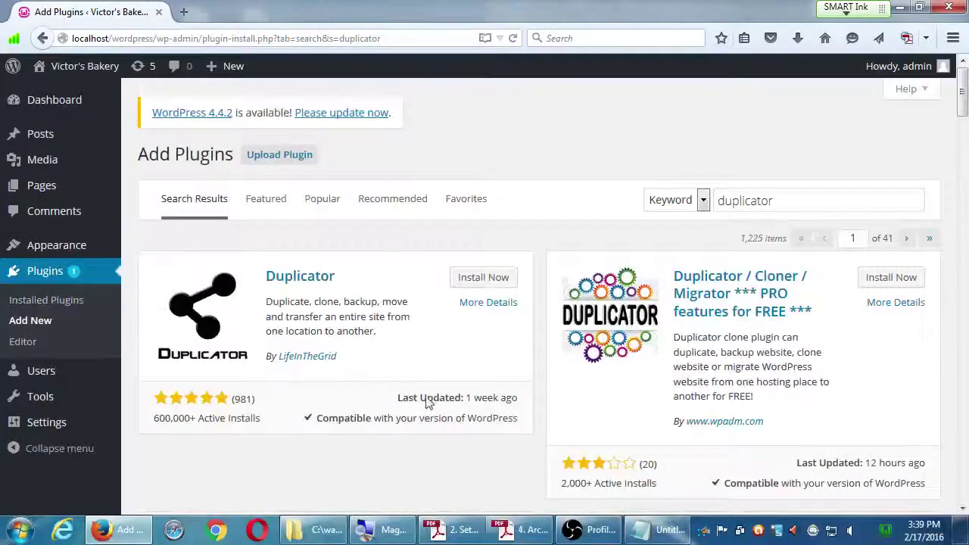
scroll(426, 402, down, 5)
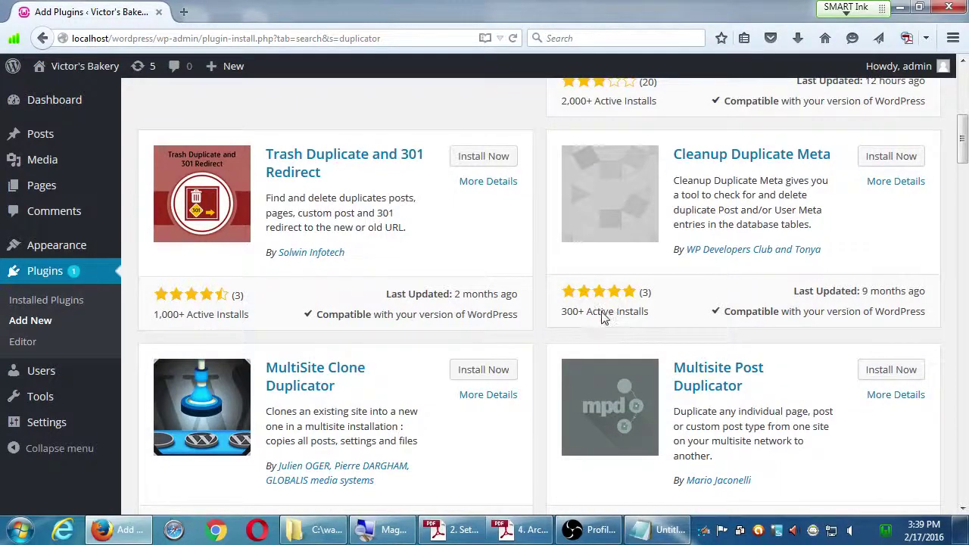
scroll(604, 317, down, 3)
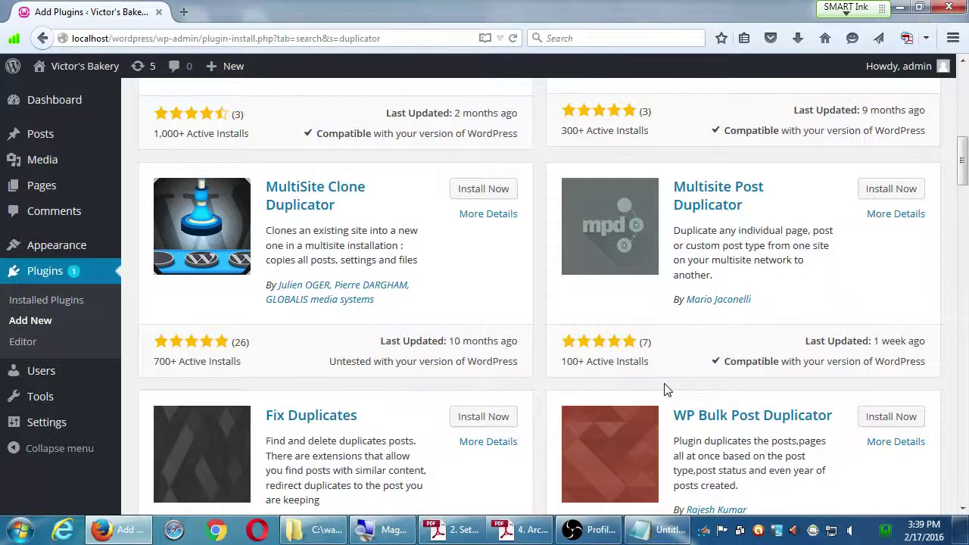
scroll(666, 389, up, 10)
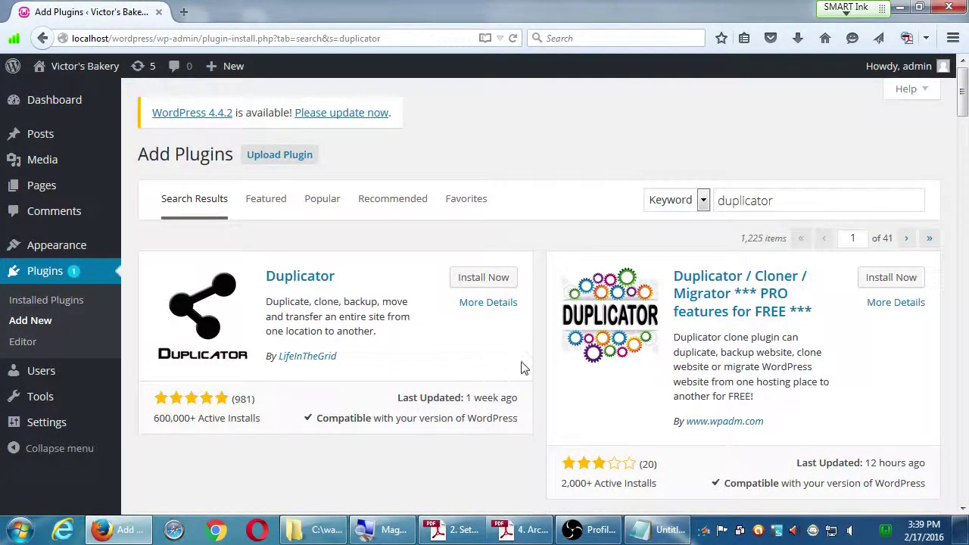
scroll(521, 368, down, 4)
scroll(521, 368, down, 1)
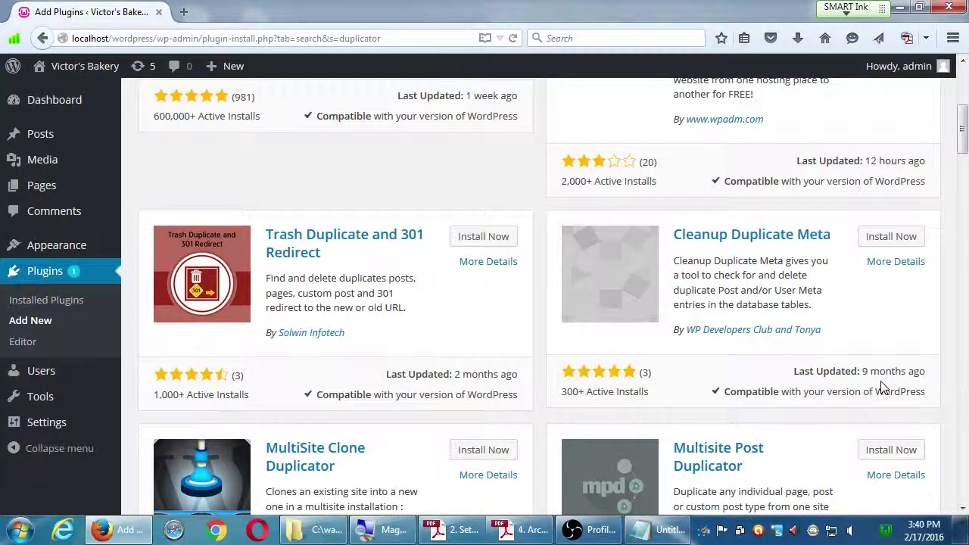
scroll(881, 386, up, 4)
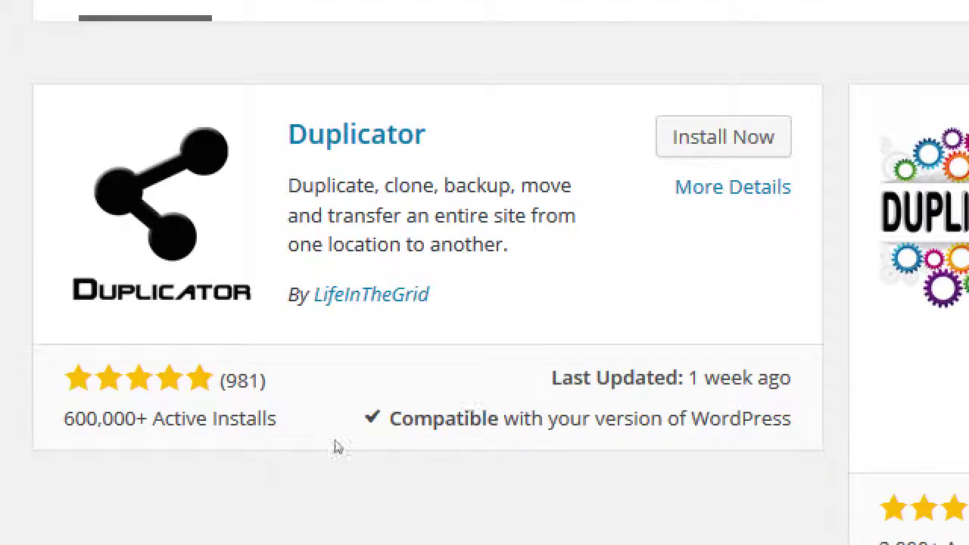
mouse_move(221, 411)
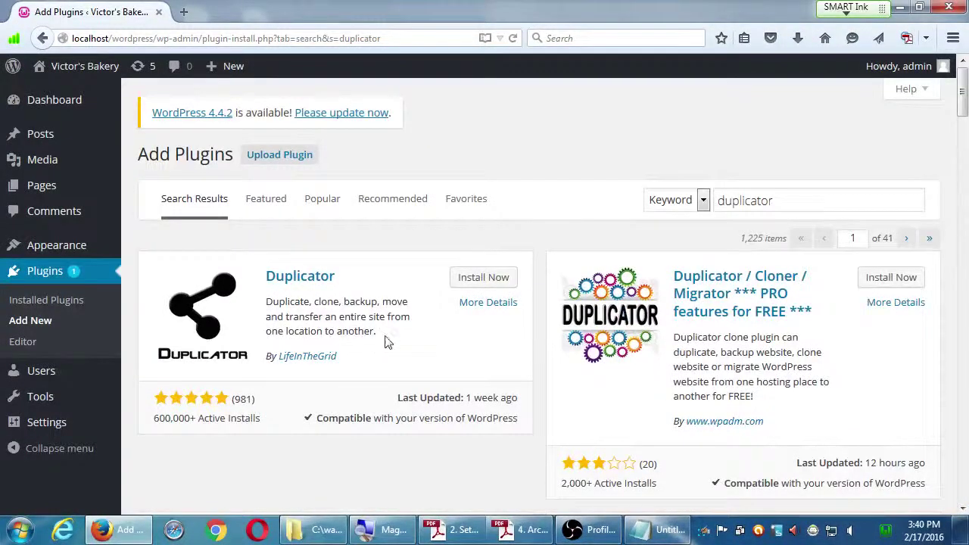
Install the Duplicator 1.1.4 plugin and activate it.
click(488, 277)
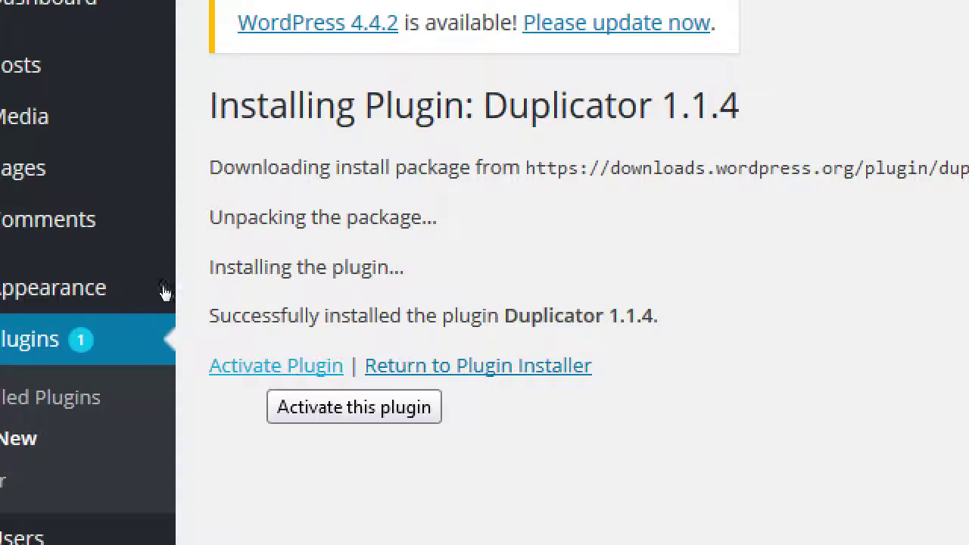
key(Tab)
key(Return)
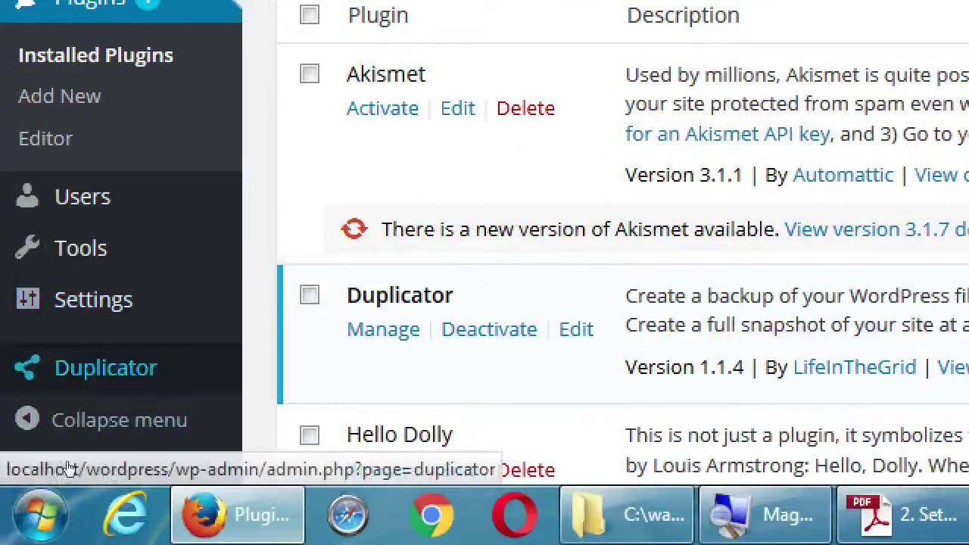
Open Duplicator's Packages page from the sidebar, briefly checking the archiving instructions PDF.
mouse_move(91, 367)
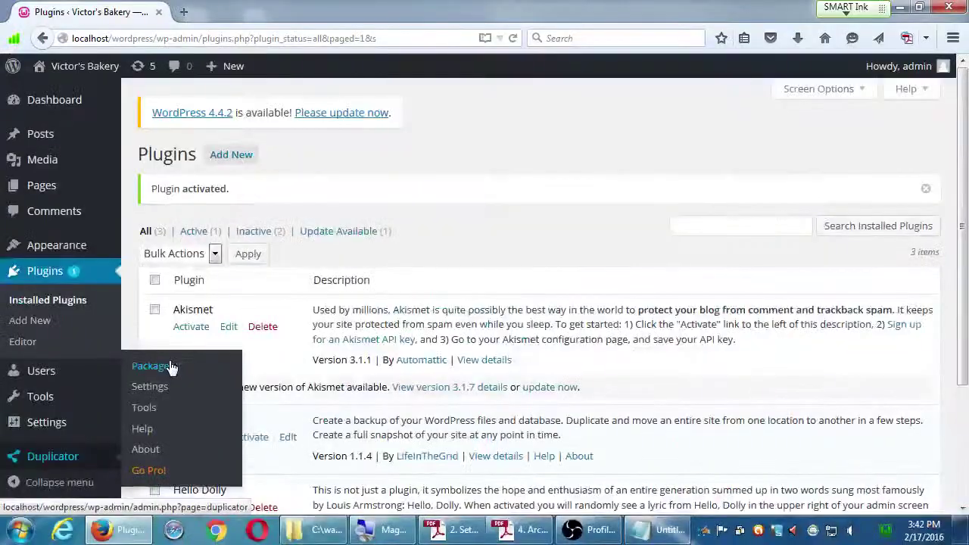
click(325, 188)
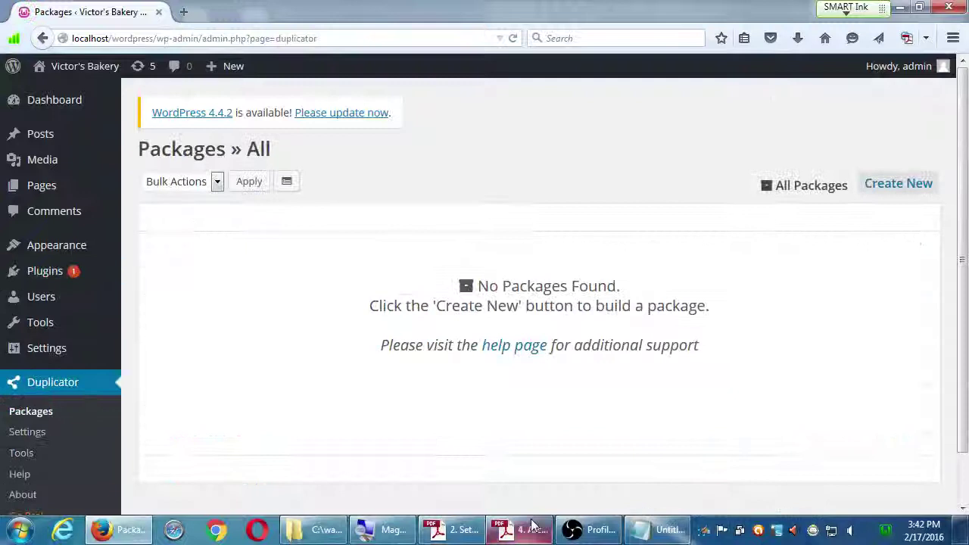
click(532, 529)
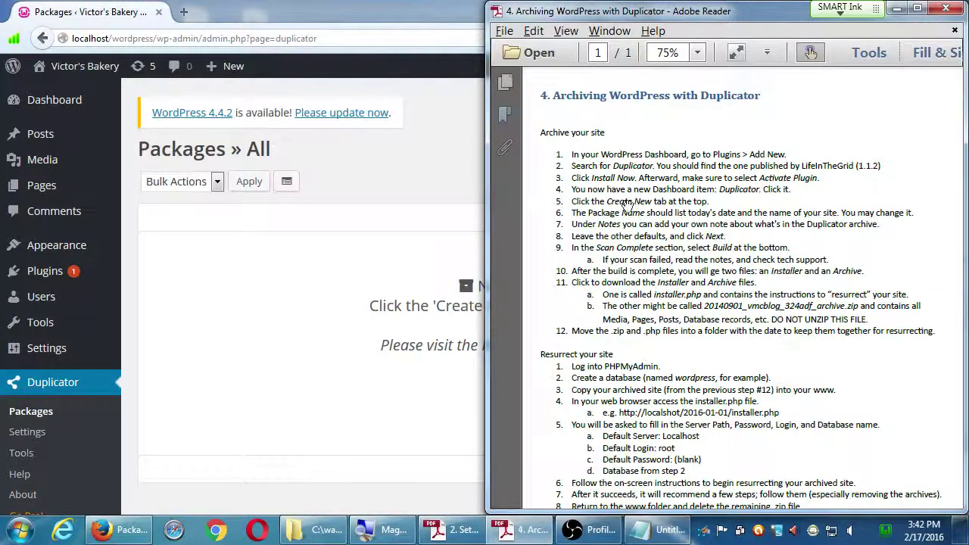
click(433, 163)
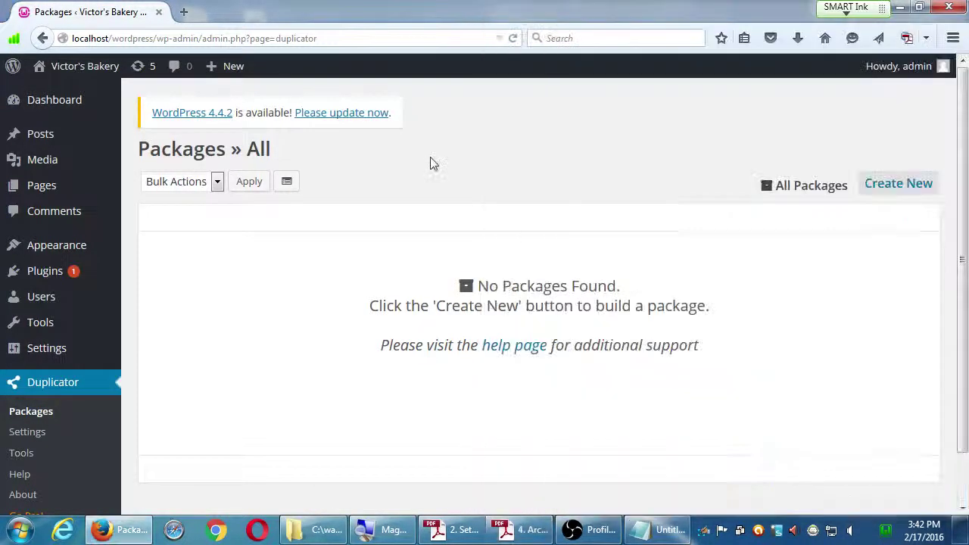
Start a new Duplicator package named 20160217_victorsbakery, glancing at the archiving handout.
click(893, 191)
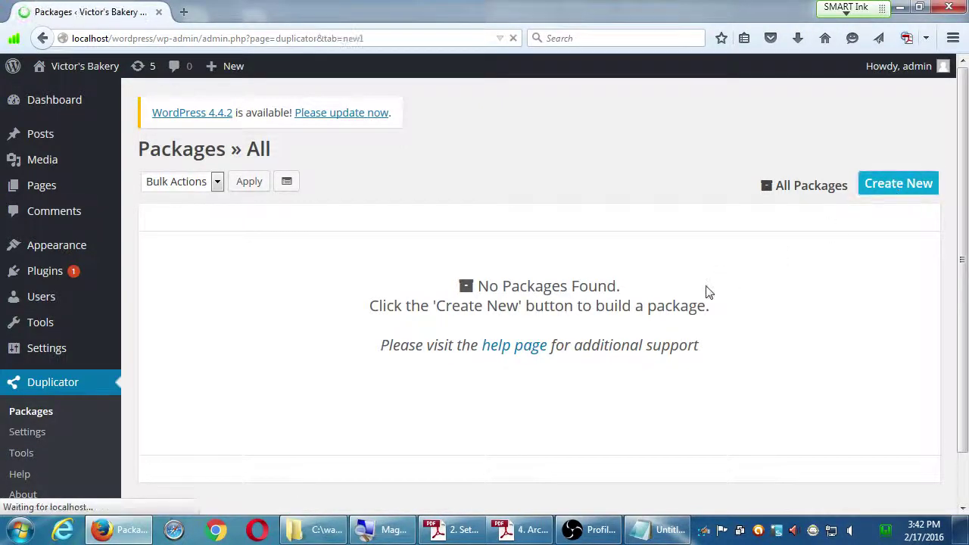
click(521, 530)
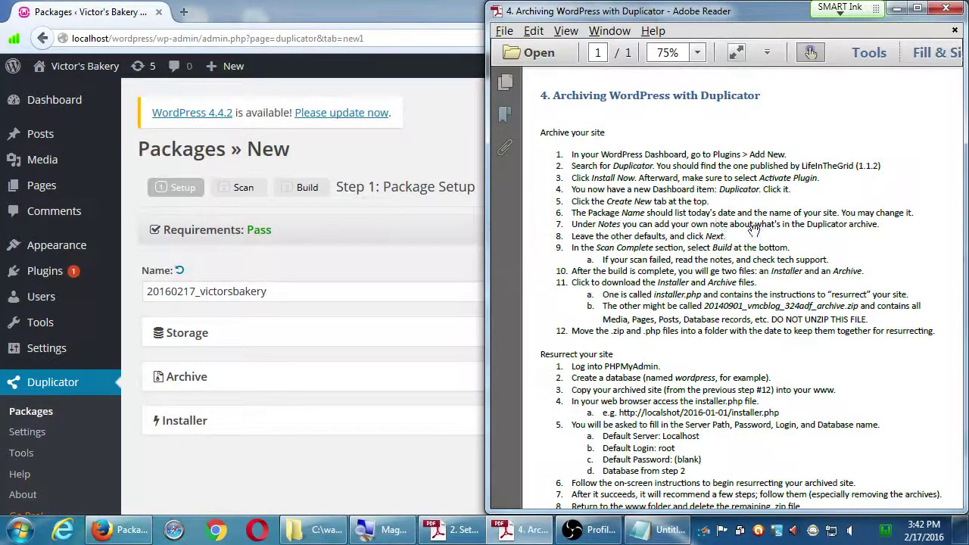
click(435, 150)
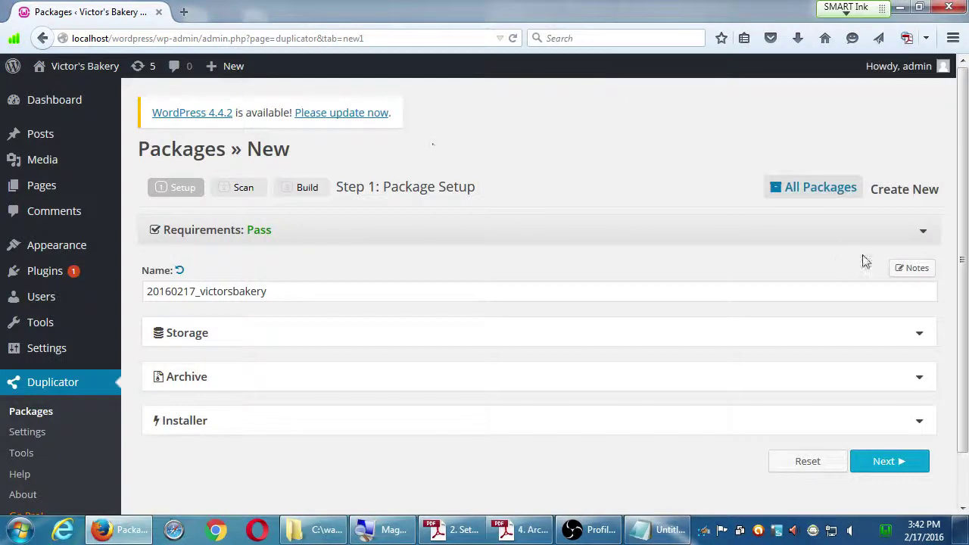
Add package notes 'Added new theme. Edited menu.' and 'To-do: Add eCommerce plugin.'.
click(917, 269)
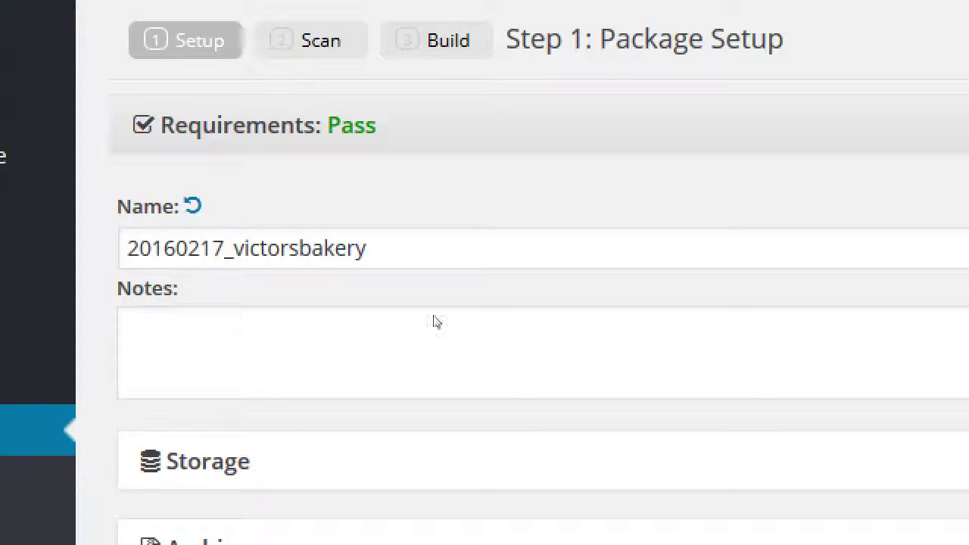
click(284, 342)
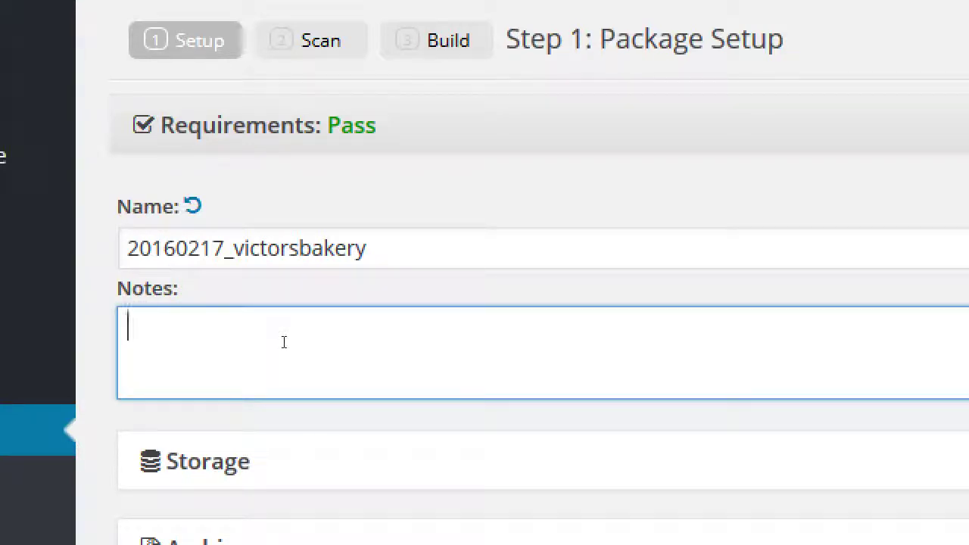
text(Added new)
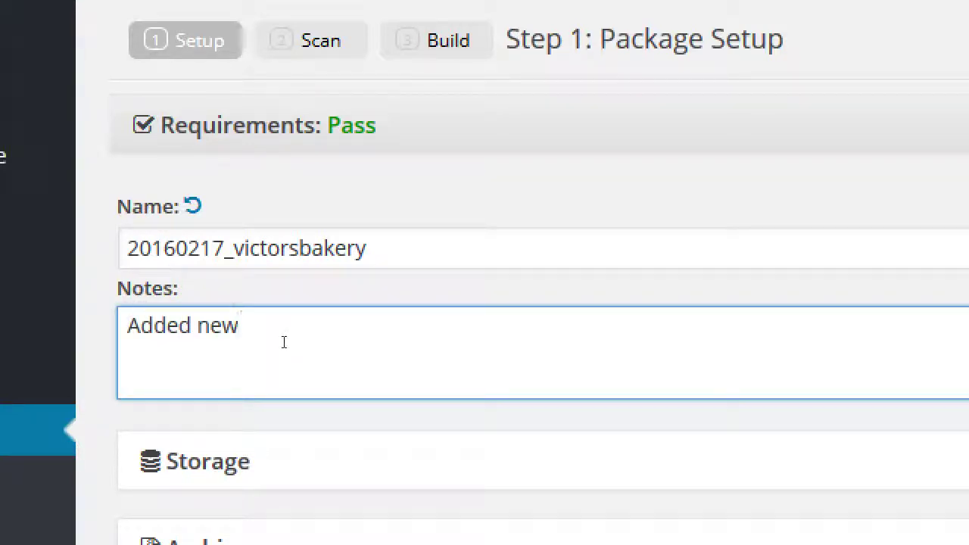
text( theme. Edited menu. kjdkfjdkfjkdfjk)
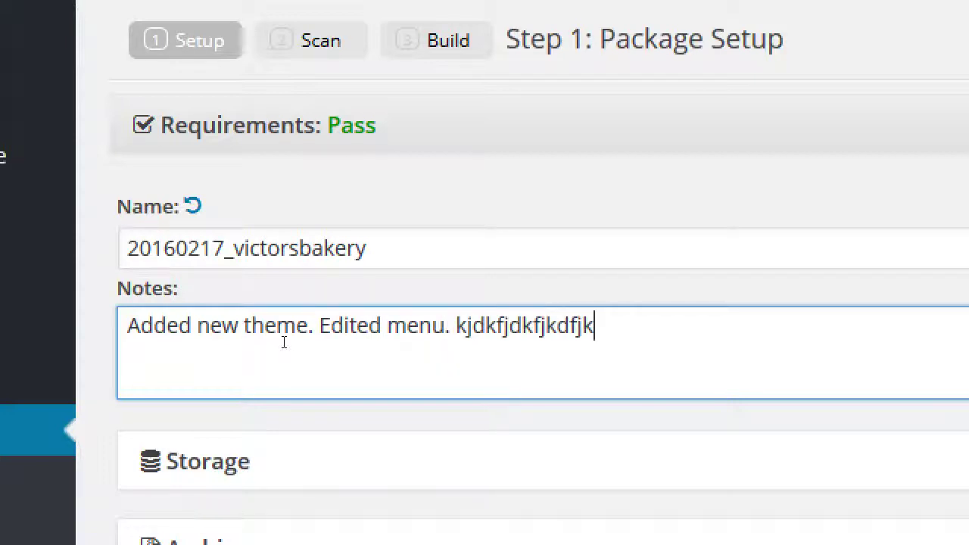
key(Return)
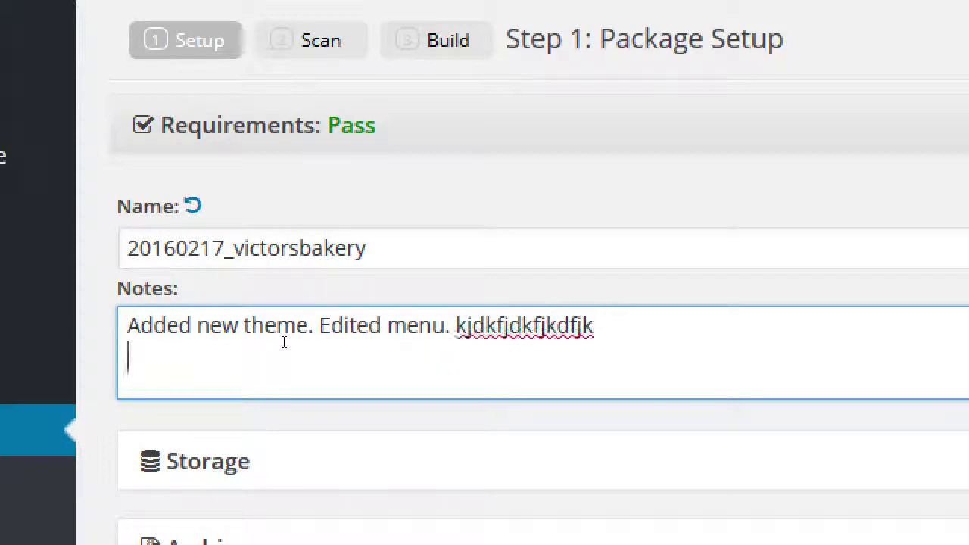
text(To-do:)
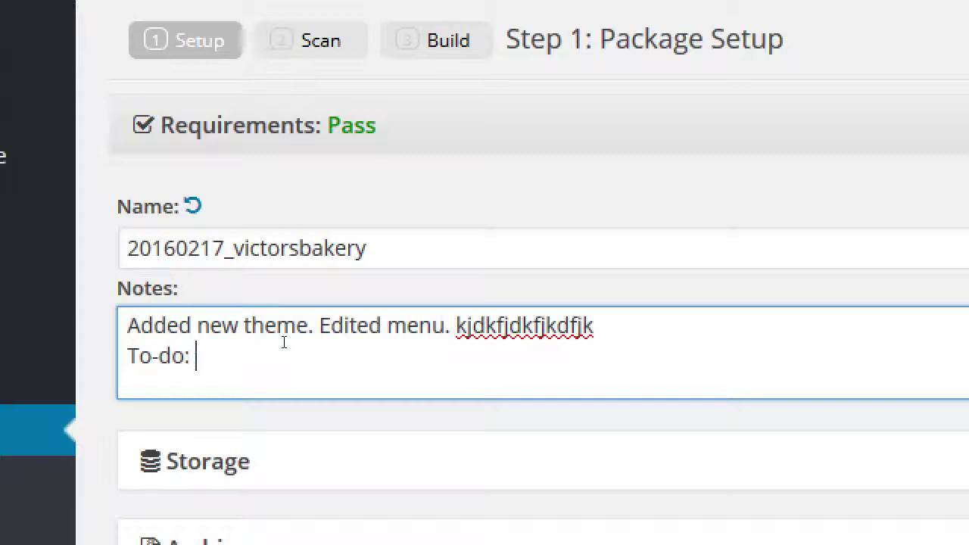
text( Add eCommerce )
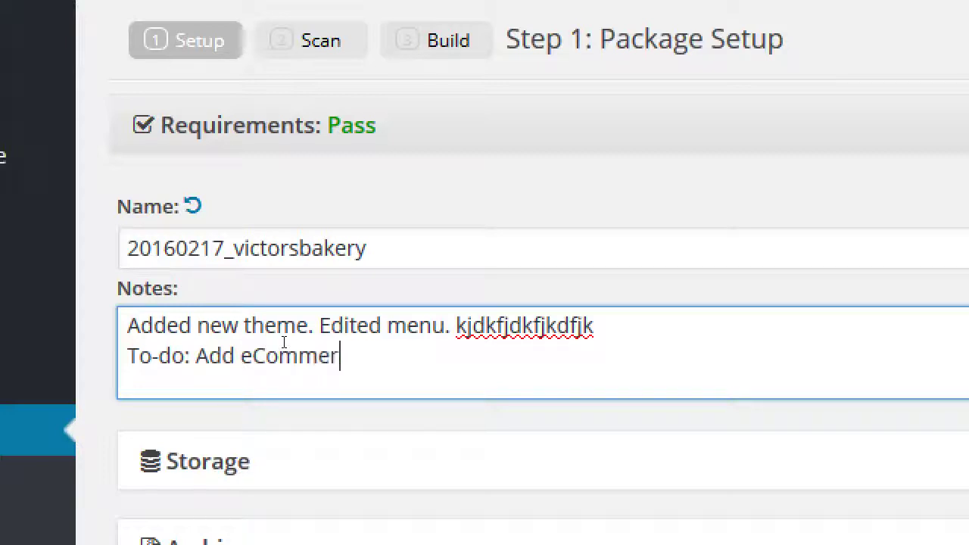
text(plugin.)
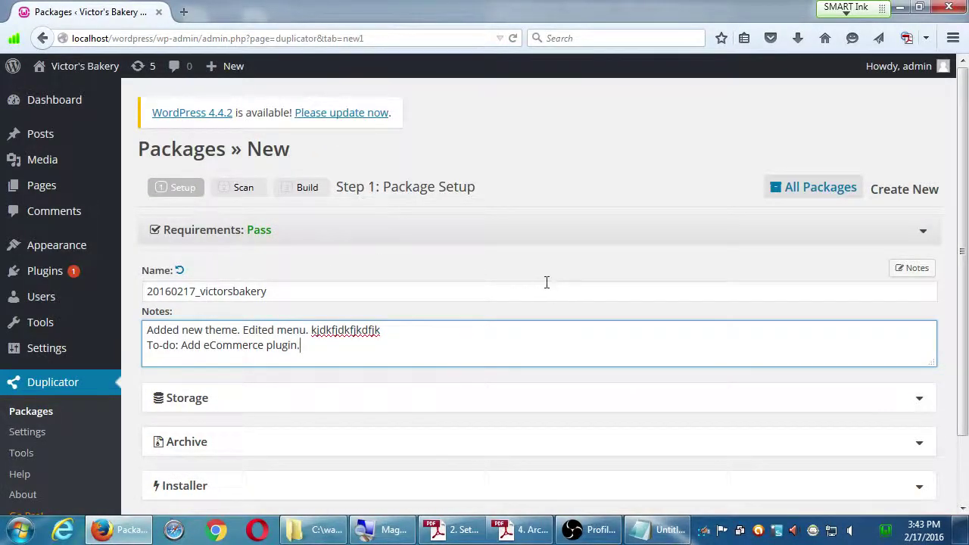
scroll(551, 286, down, 2)
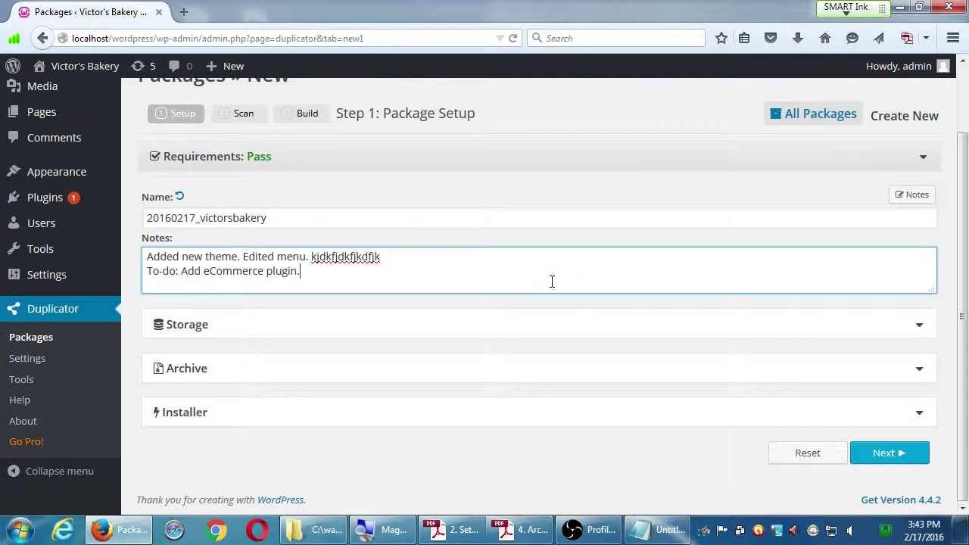
Run the system scan and confirm server, 22.58MB files and 1.05MB database all rate Good.
click(895, 458)
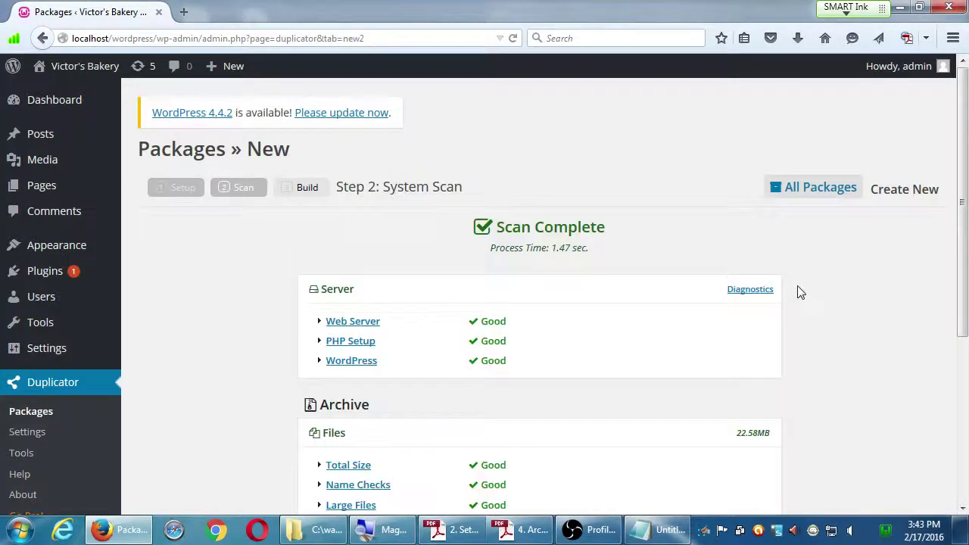
scroll(801, 292, down, 2)
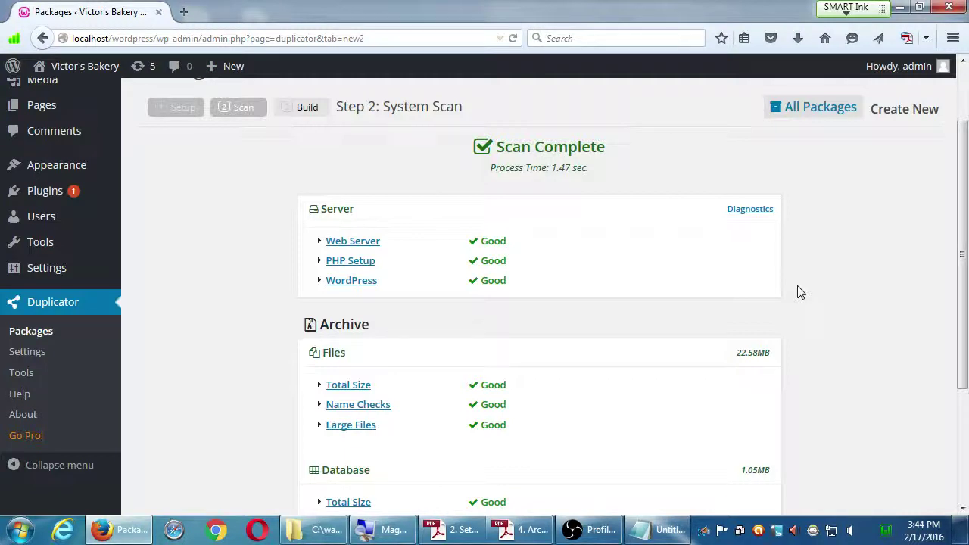
scroll(800, 292, down, 4)
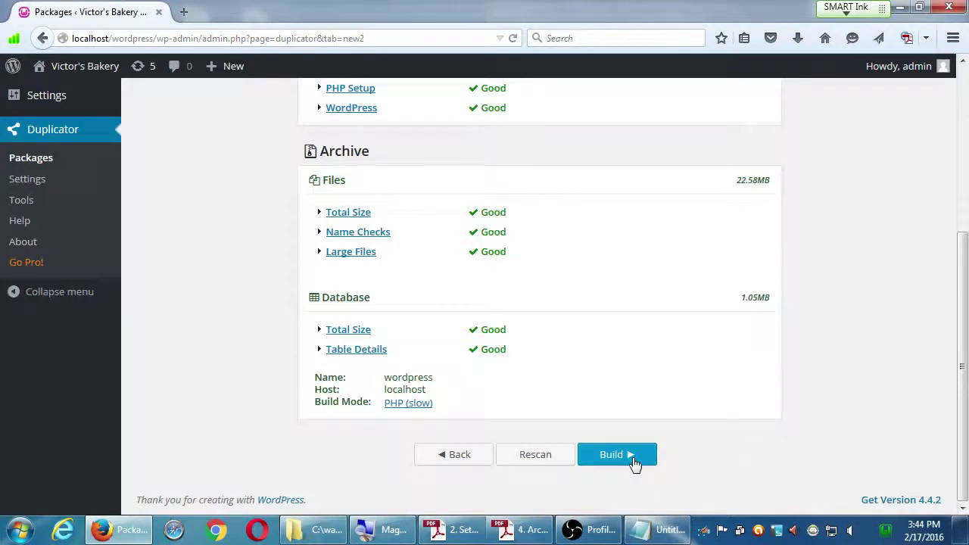
Build the package (Installer plus 9.51MB Archive), then read the archiving steps in Adobe Reader.
click(635, 462)
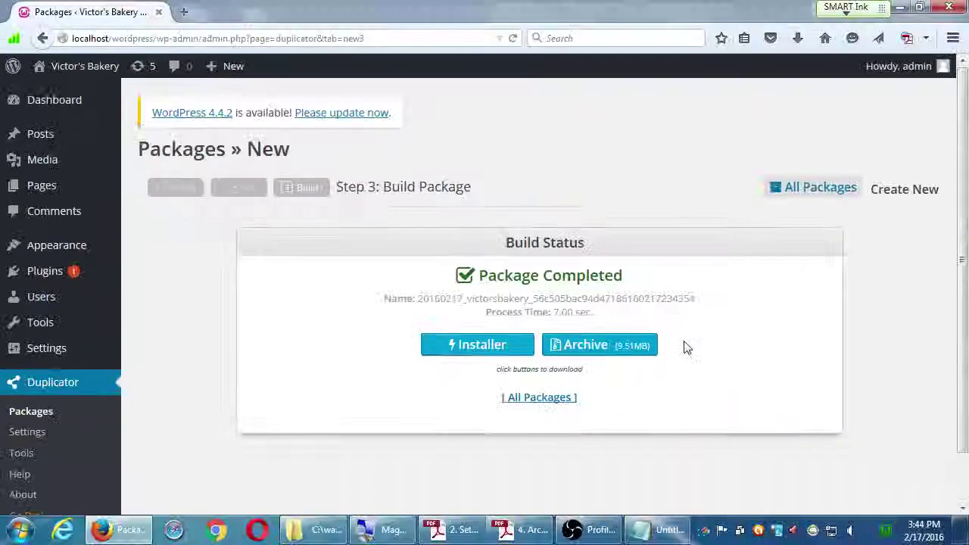
click(521, 529)
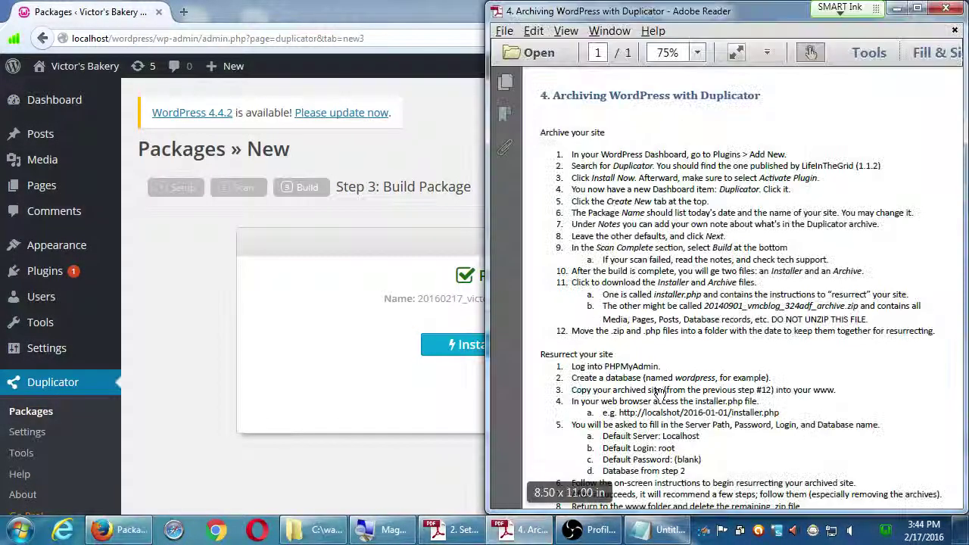
scroll(666, 390, up, 1)
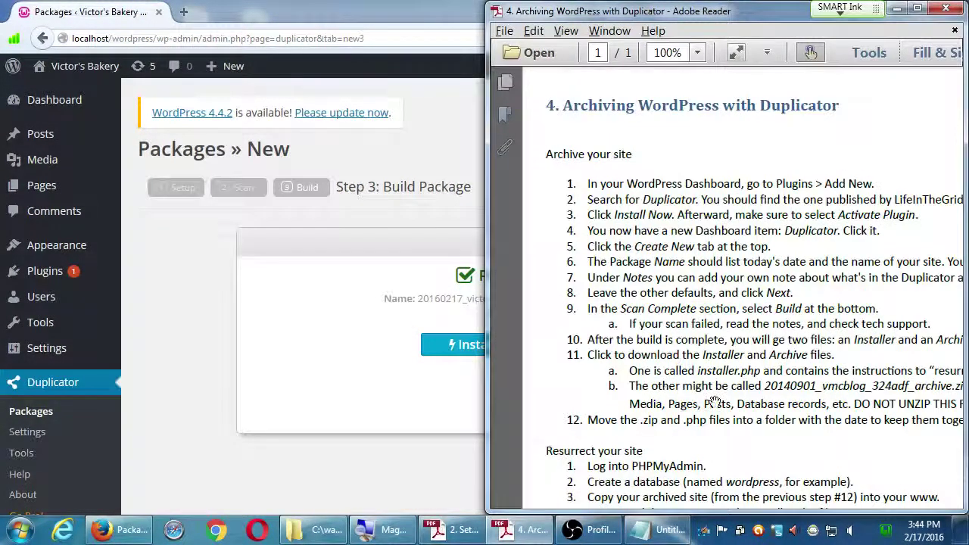
drag(713, 399, 686, 371)
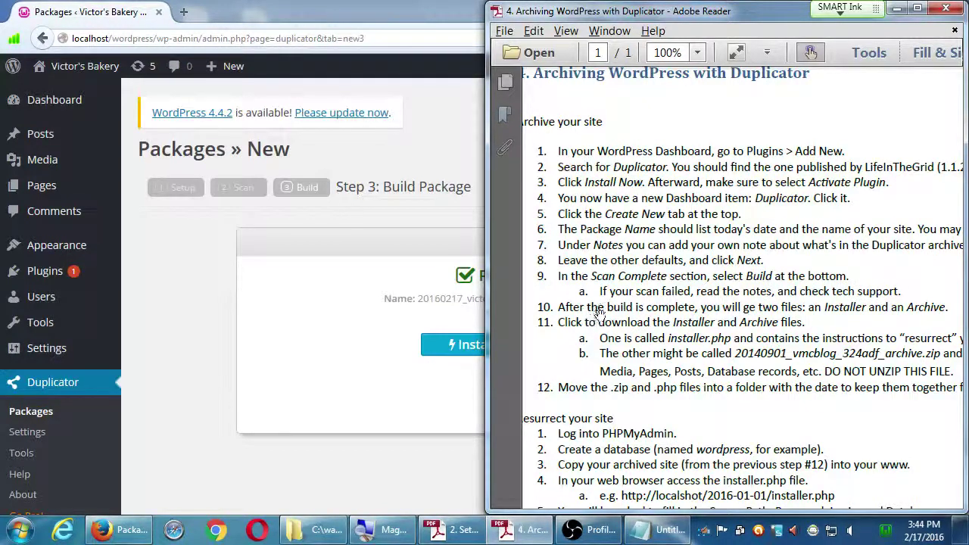
scroll(831, 333, right, 1)
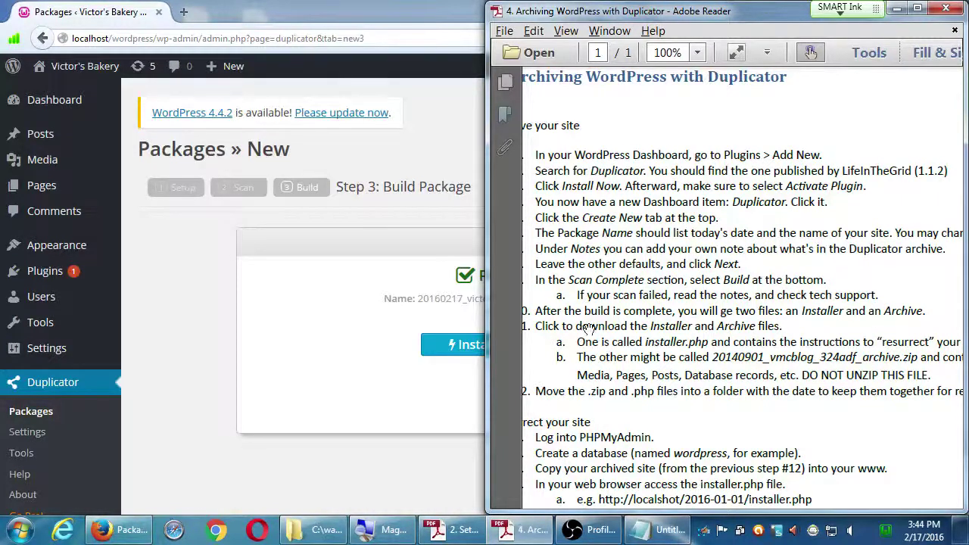
drag(583, 334, 620, 279)
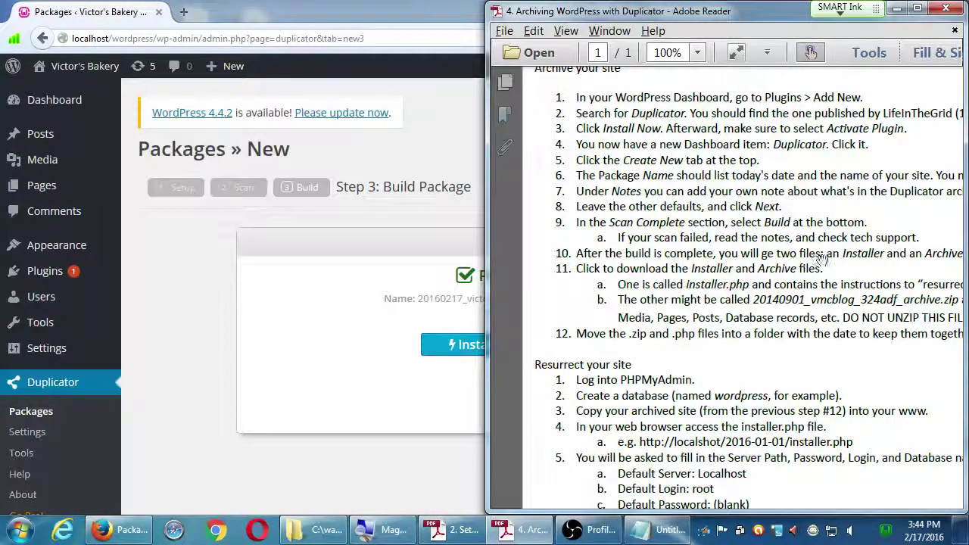
drag(796, 333, 779, 314)
drag(693, 264, 651, 259)
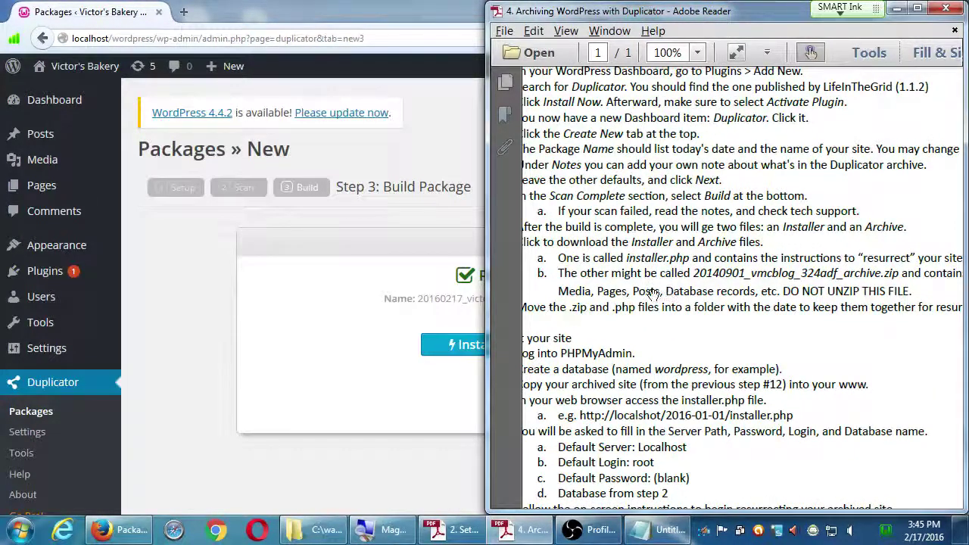
drag(755, 271, 790, 260)
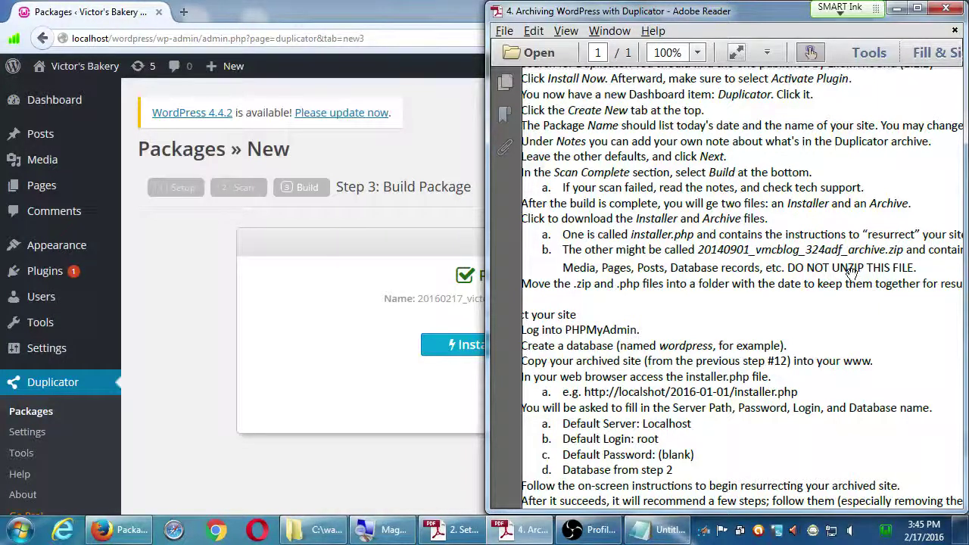
click(352, 357)
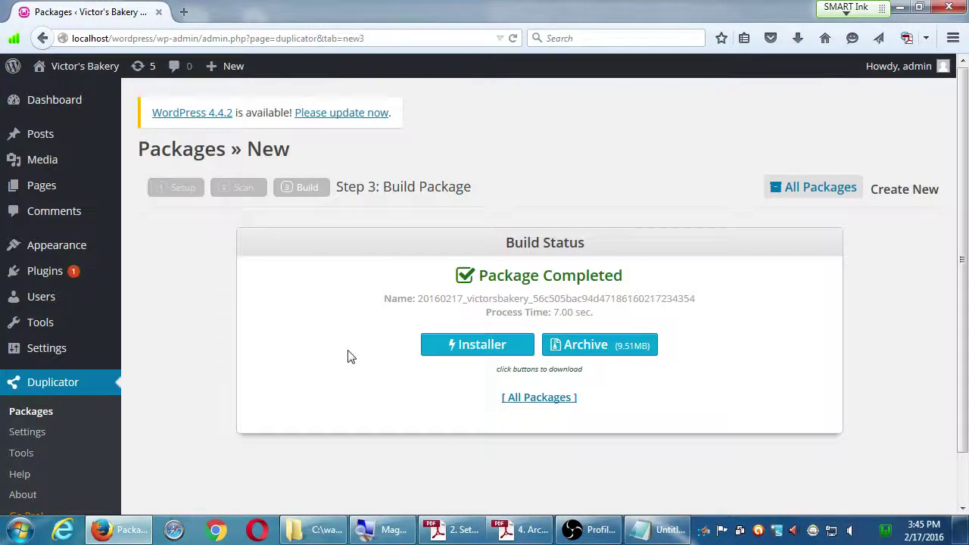
click(523, 531)
scroll(702, 304, down, 3)
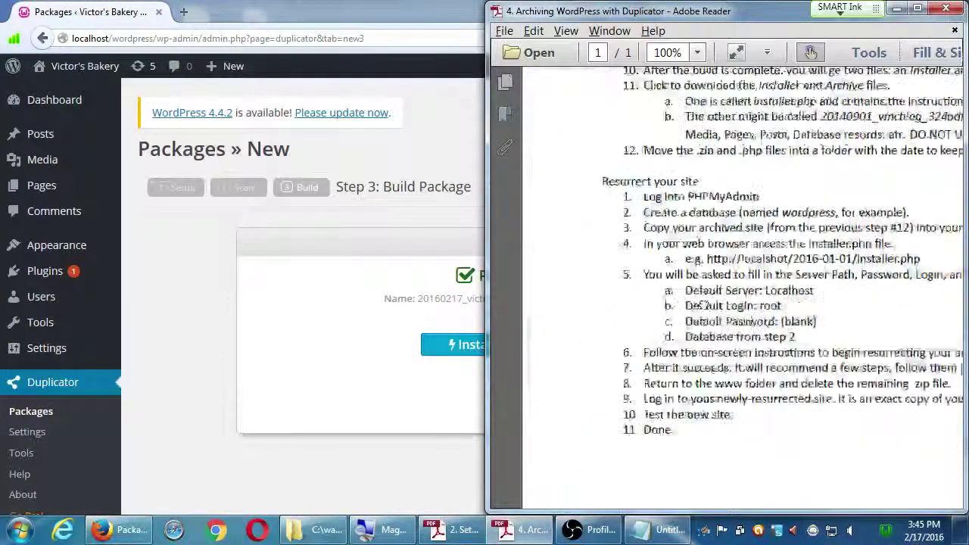
drag(703, 304, 669, 280)
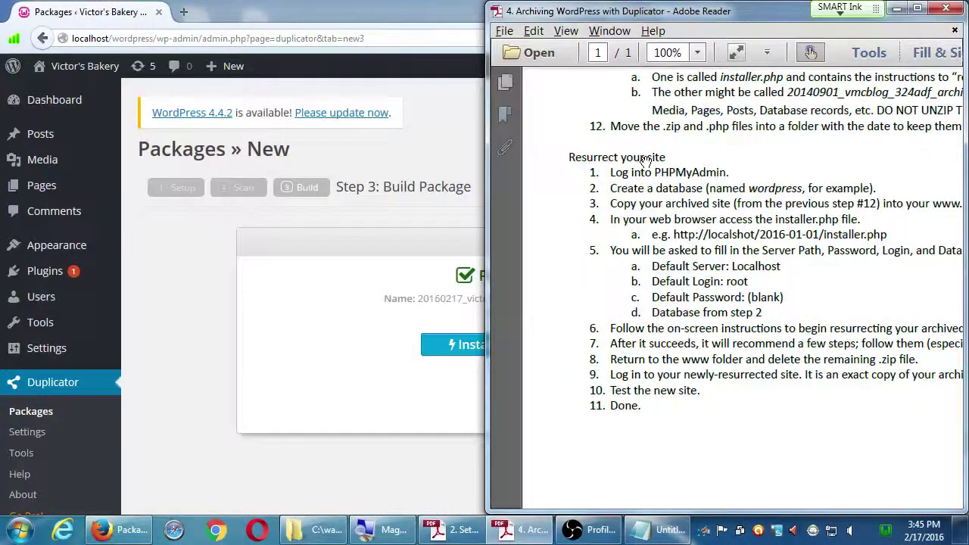
click(435, 8)
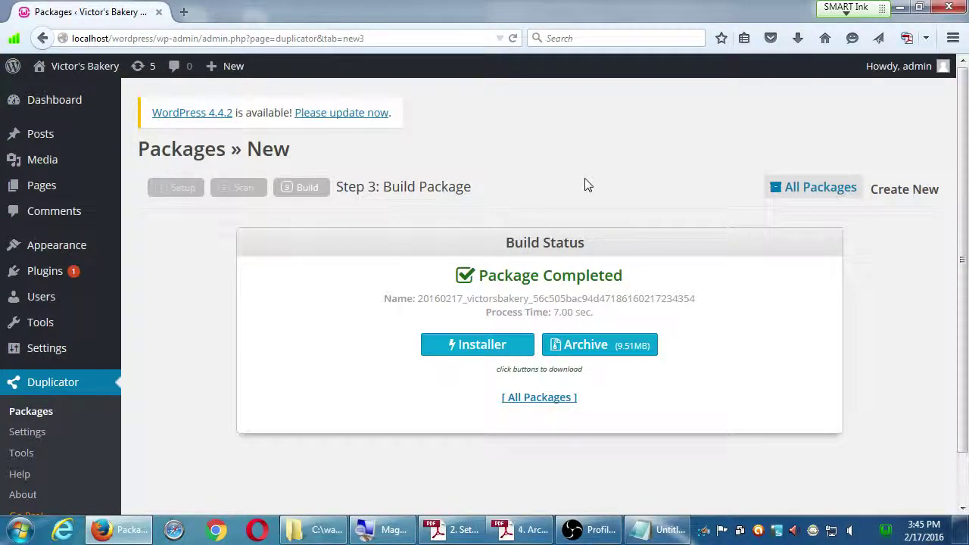
Save both Duplicator files, installer.php and the archive zip, and show the recent downloads list.
click(506, 353)
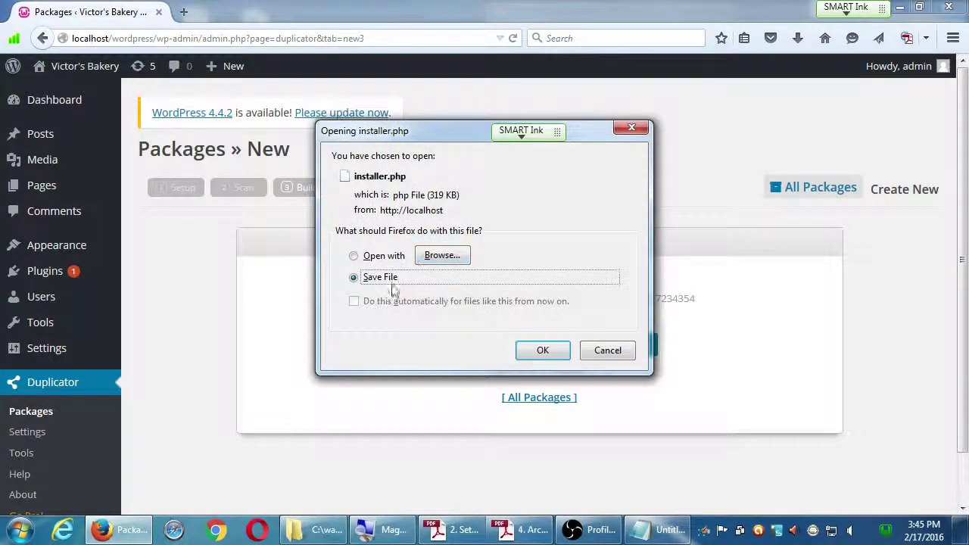
click(541, 352)
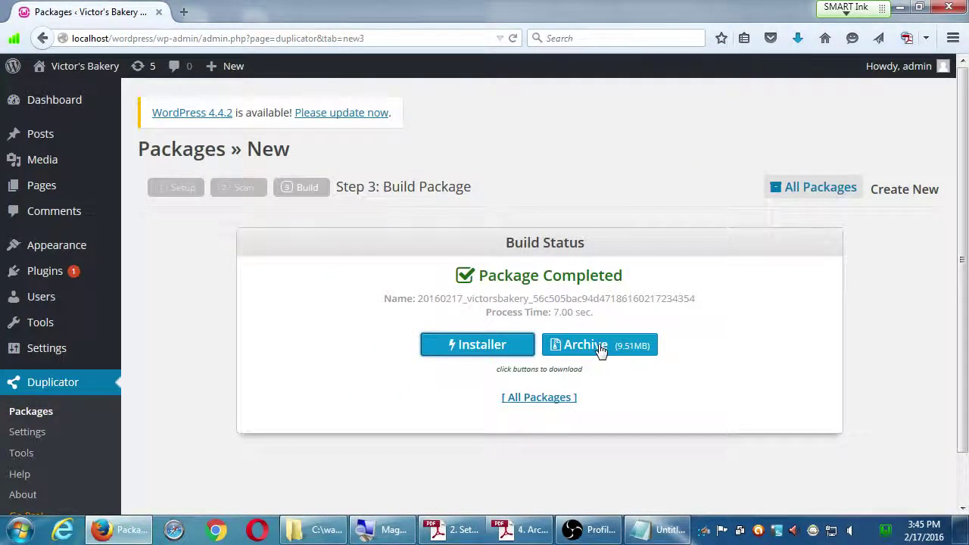
click(598, 348)
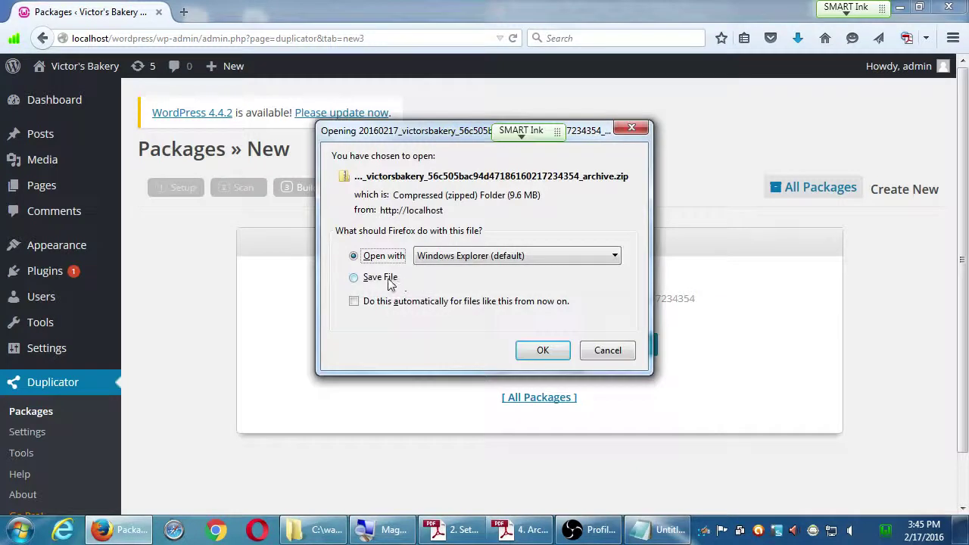
click(390, 281)
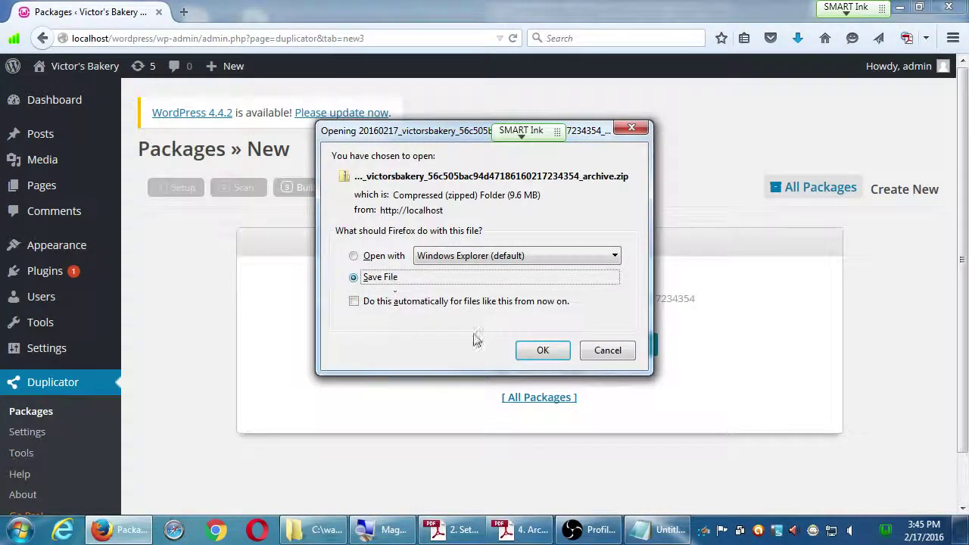
click(543, 354)
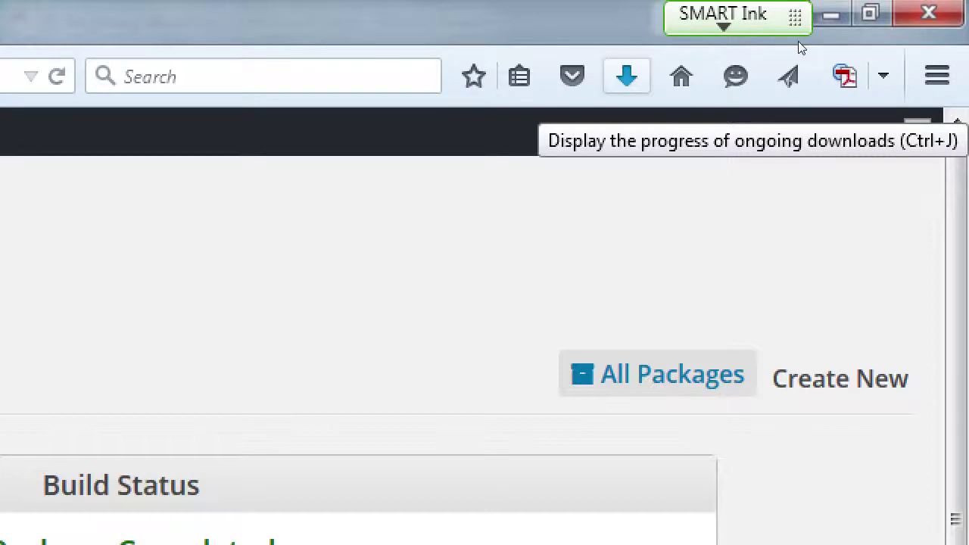
key(ctrl+j)
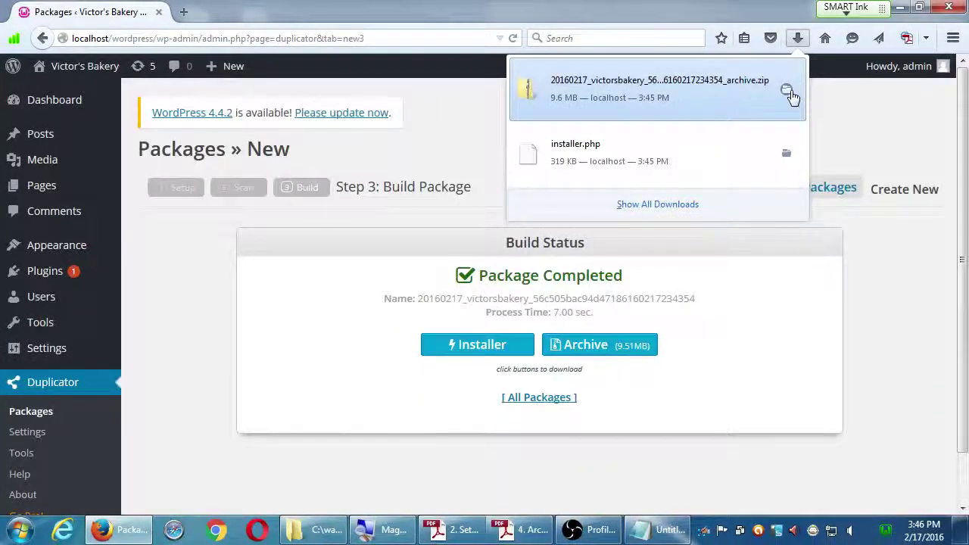
Open the Desktop folder holding the downloads, widening the window and Name column to show full file names.
click(787, 91)
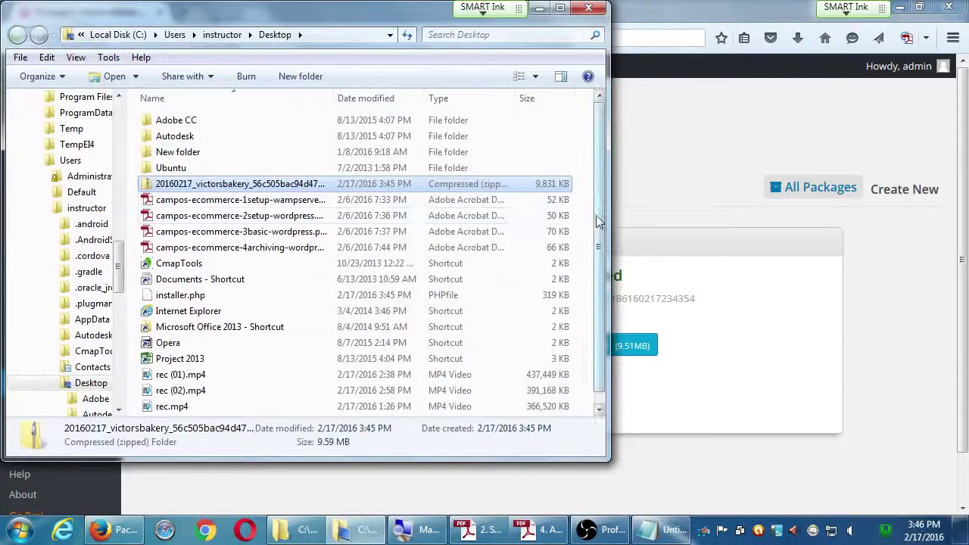
drag(609, 215, 839, 219)
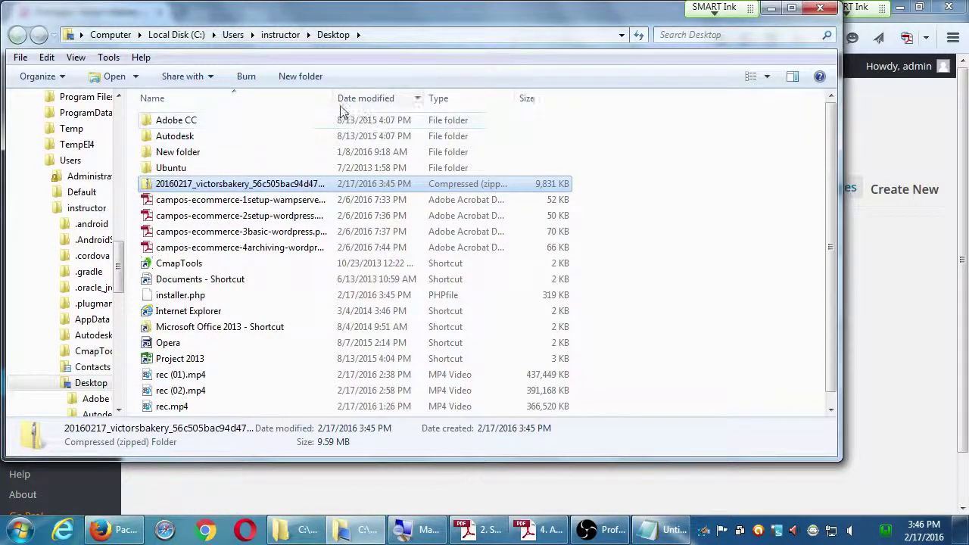
drag(333, 97, 433, 98)
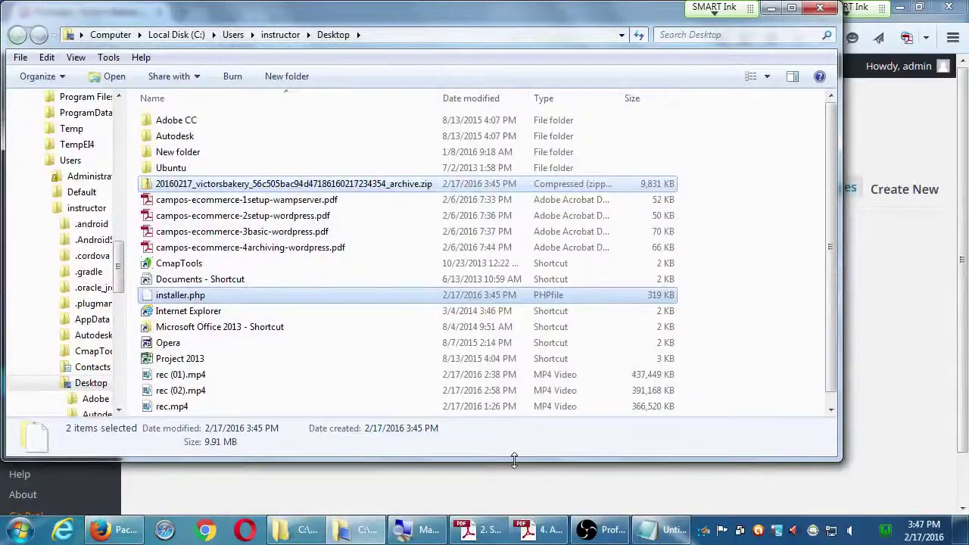
Bring the archiving guide PDF back to the front and scroll up through it.
click(539, 529)
scroll(753, 381, up, 1)
scroll(753, 380, up, 3)
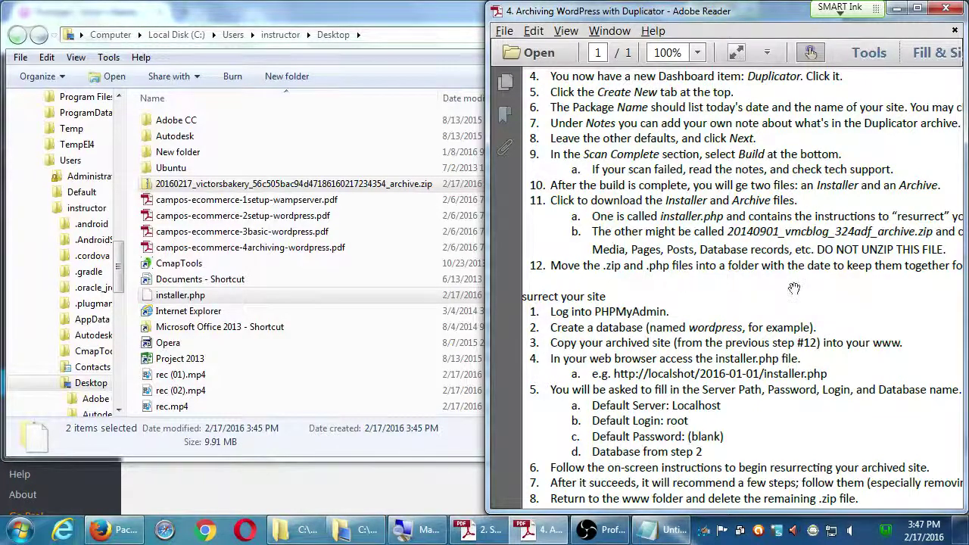
Pan the archiving guide page sideways, then maximize the Desktop folder window.
drag(795, 289, 730, 305)
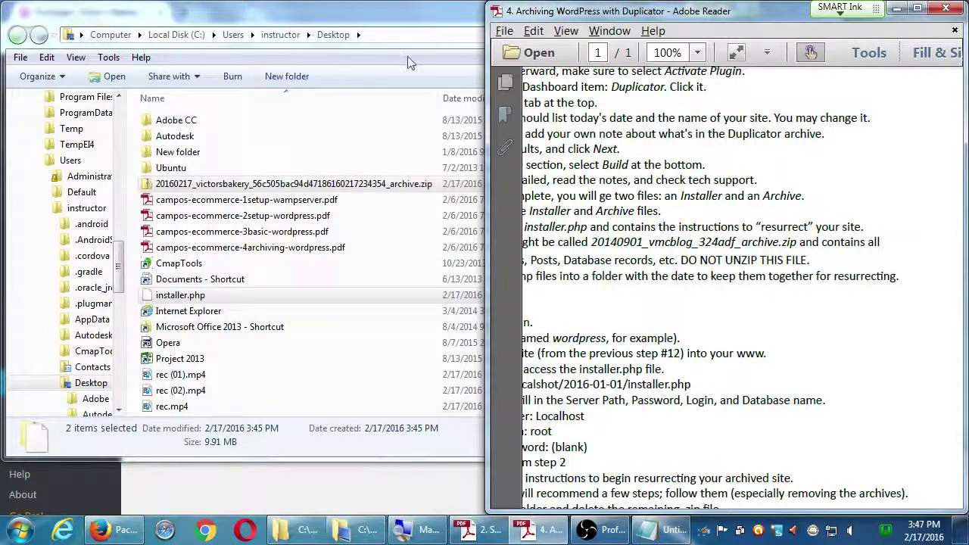
double_click(382, 17)
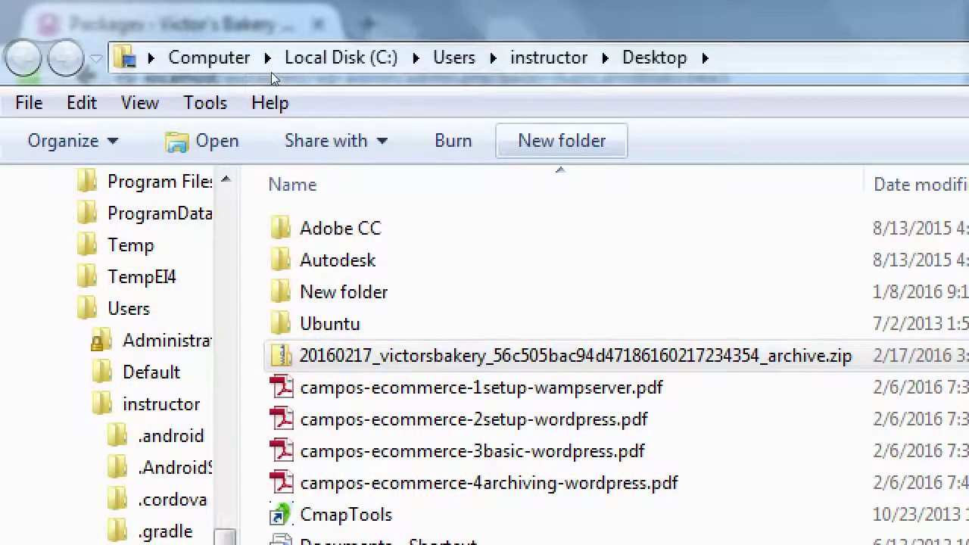
Create folder 2016-02-17 on the Desktop, move the zip and installer.php into it, snap window left.
click(561, 141)
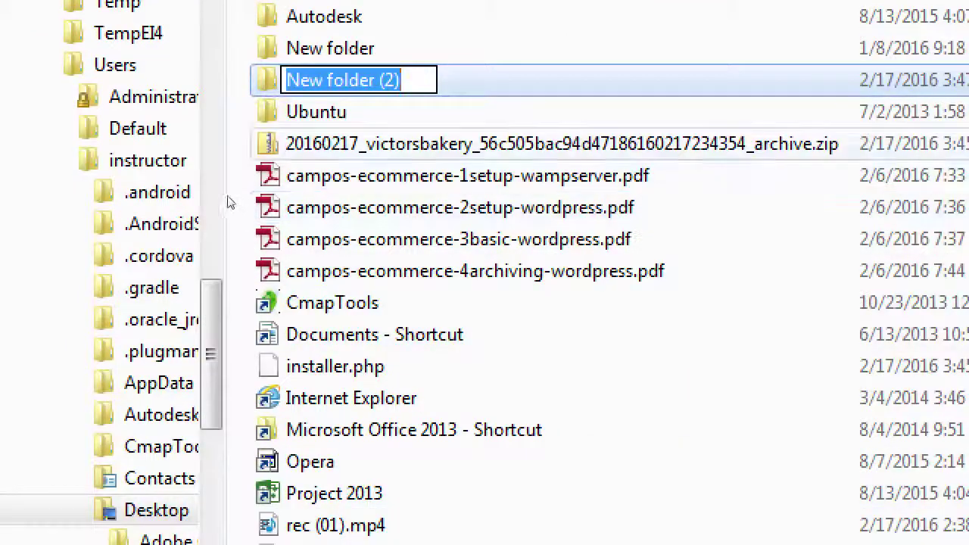
text(201)
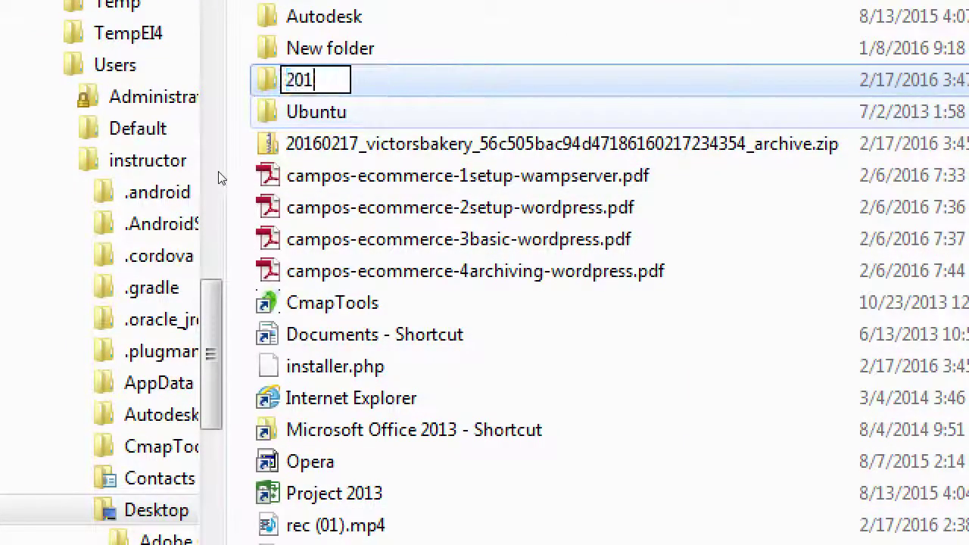
text(6-02-17)
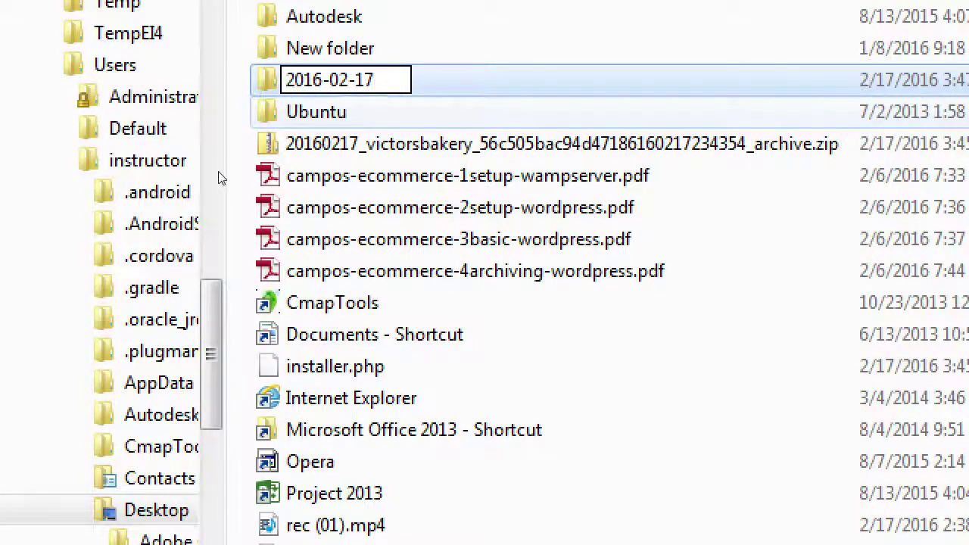
key(Return)
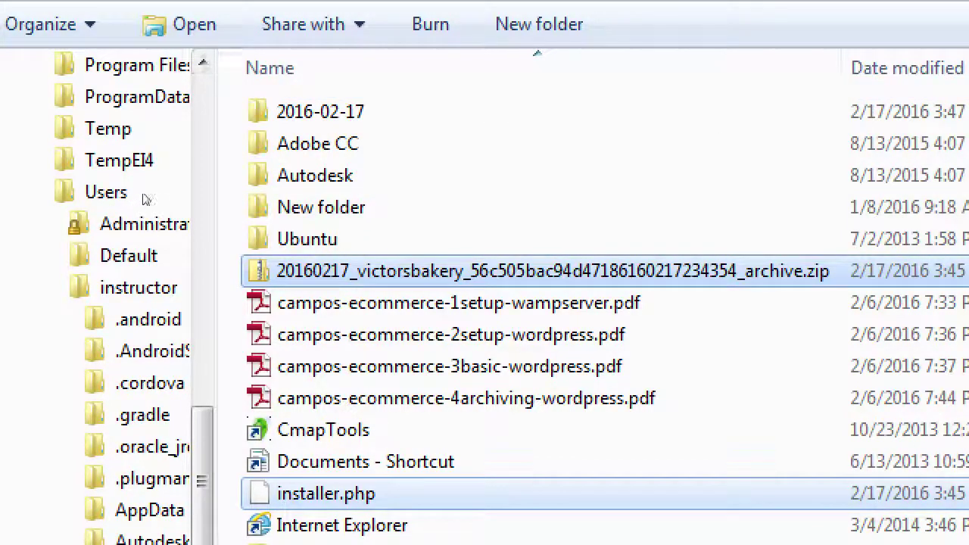
drag(143, 199, 145, 121)
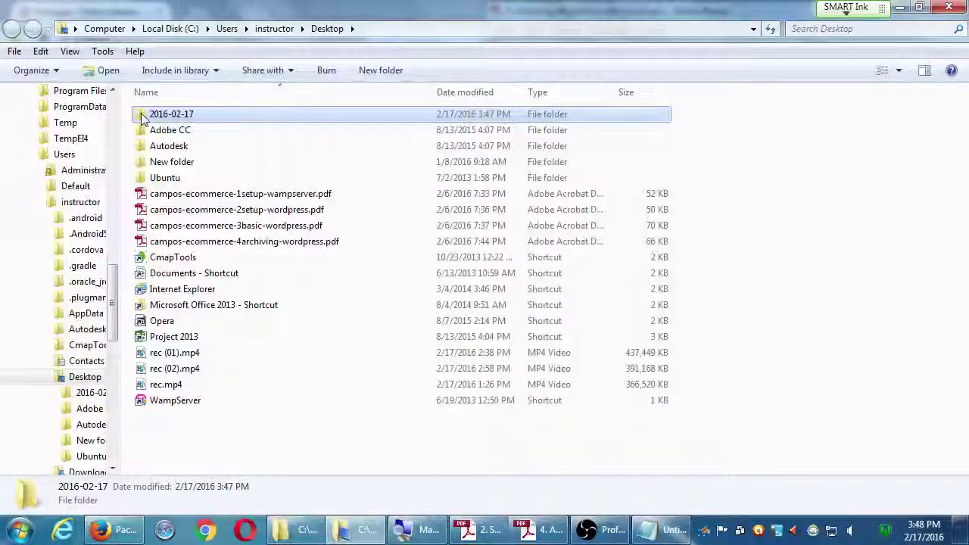
key(super+Left)
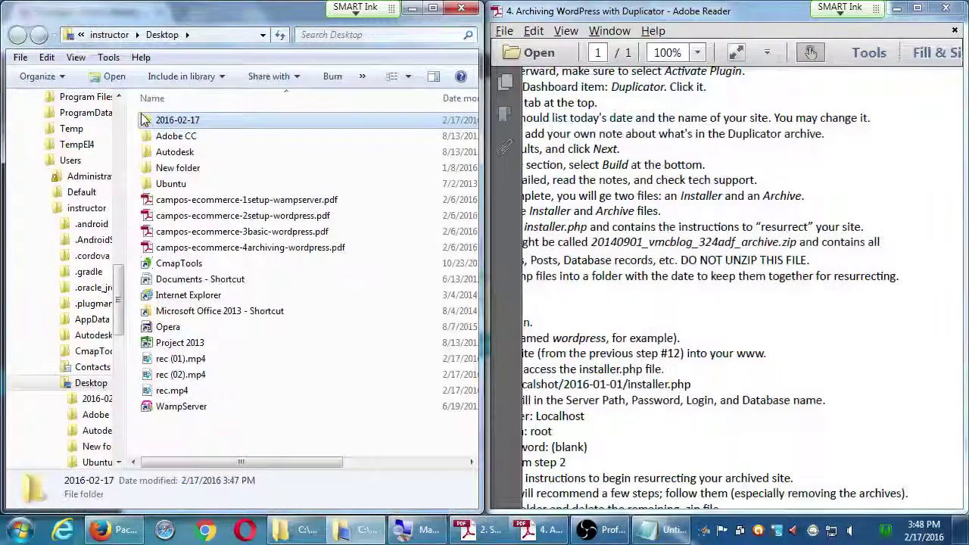
Copy the 2016-02-17 folder onto the KING8GB (F:) USB drive from a second, right-snapped Explorer window.
key(super+e)
key(super+Right)
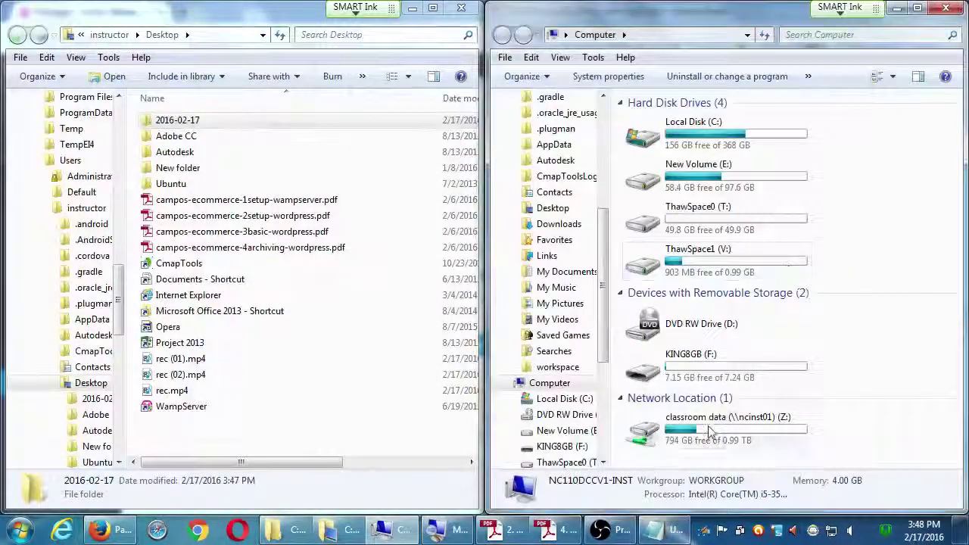
double_click(700, 367)
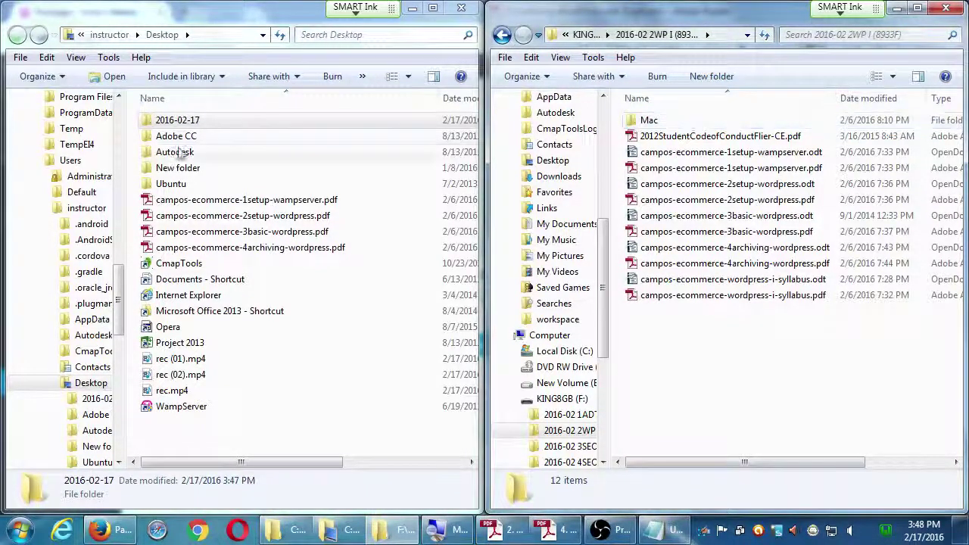
drag(180, 123, 697, 362)
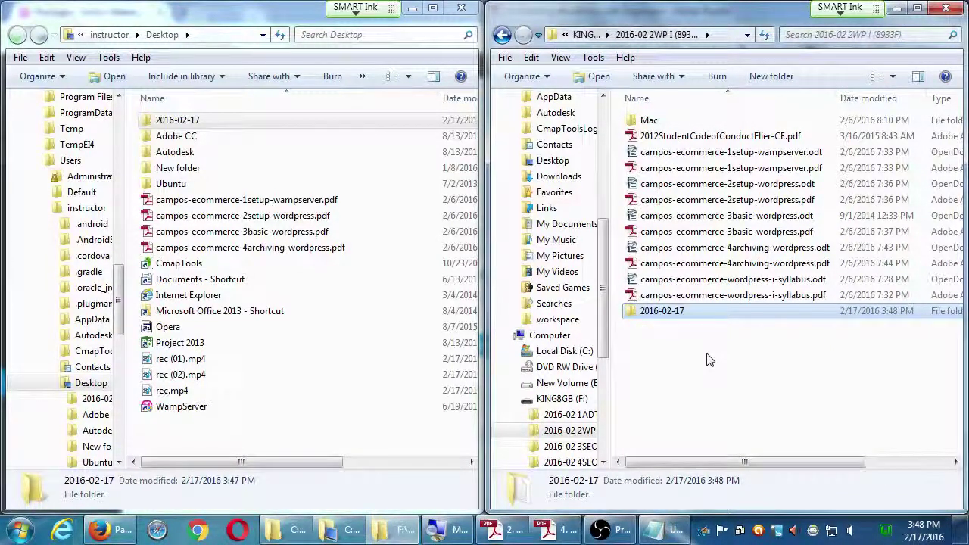
Switch to the archiving guide PDF and pan it to the 'Resurrect your site' steps.
key(alt+Tab)
key(Tab)
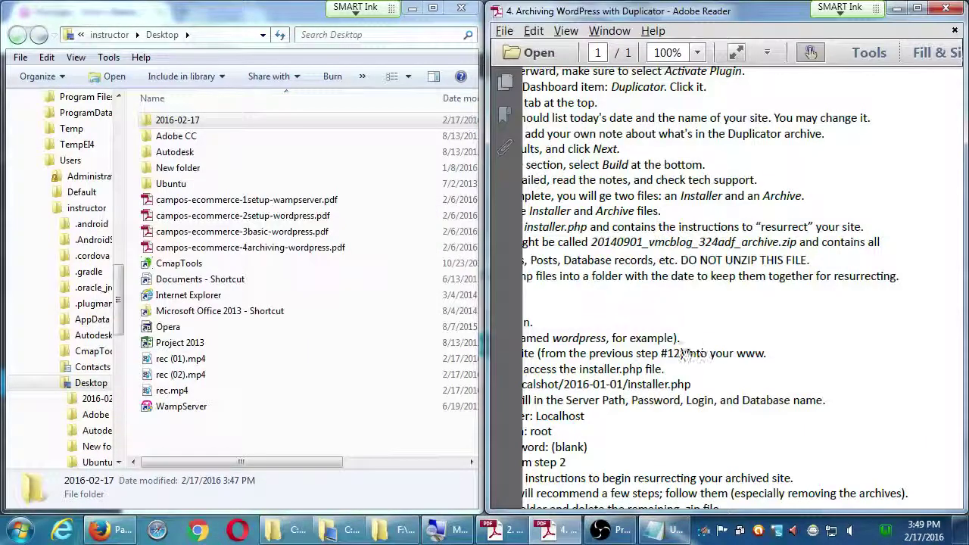
drag(685, 353, 738, 245)
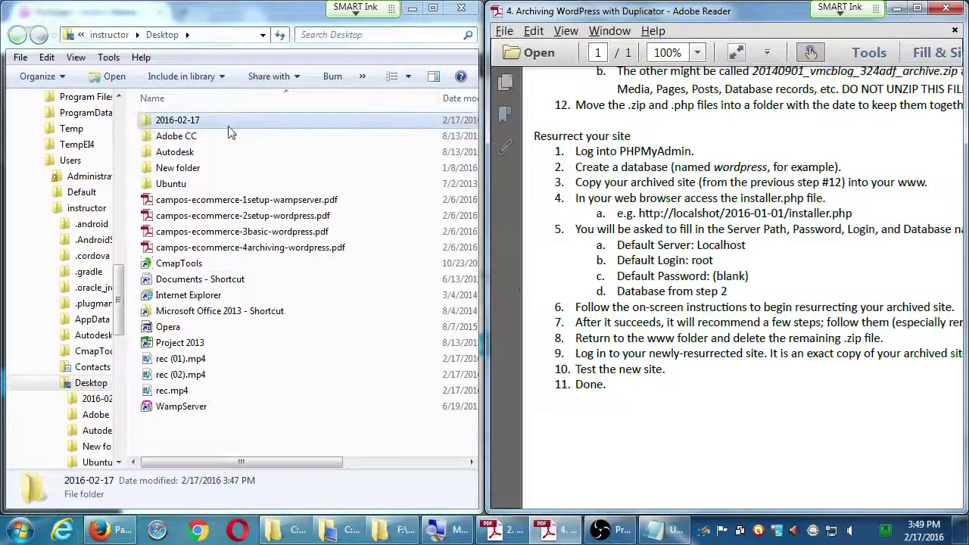
Check the 2016-02-17 folder's contents, then open the Victor's Bakery front page in Firefox.
double_click(151, 121)
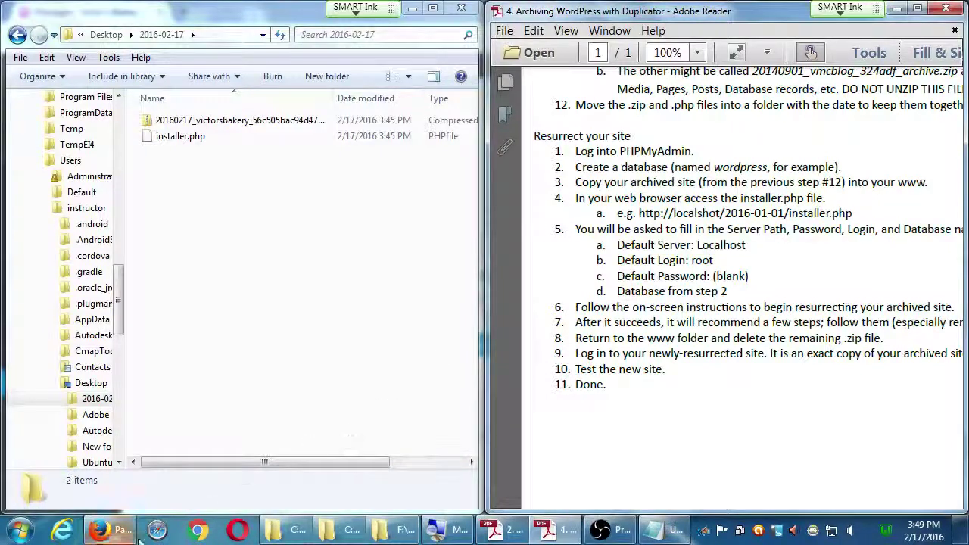
click(109, 528)
click(76, 81)
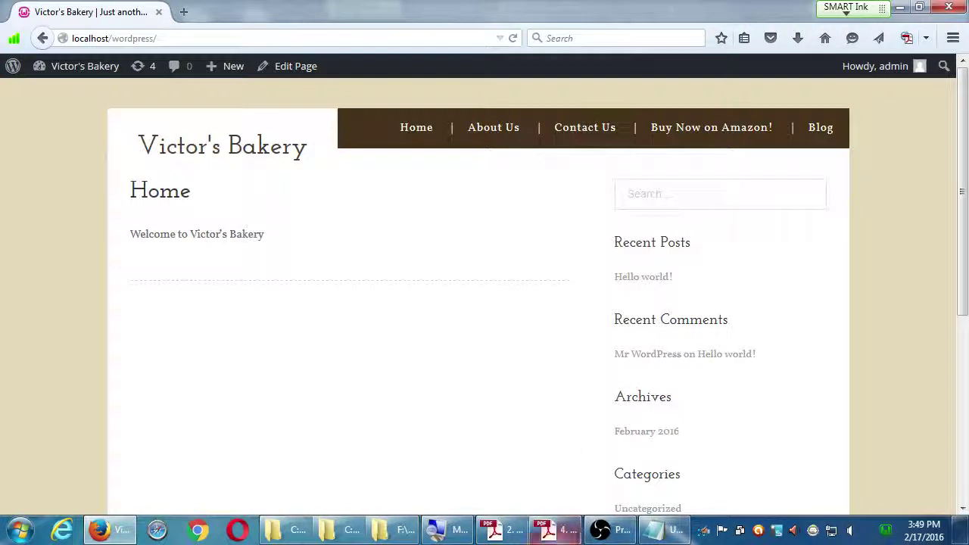
Bring the archiving guide PDF to the front, then switch to the OBS recording window.
click(548, 533)
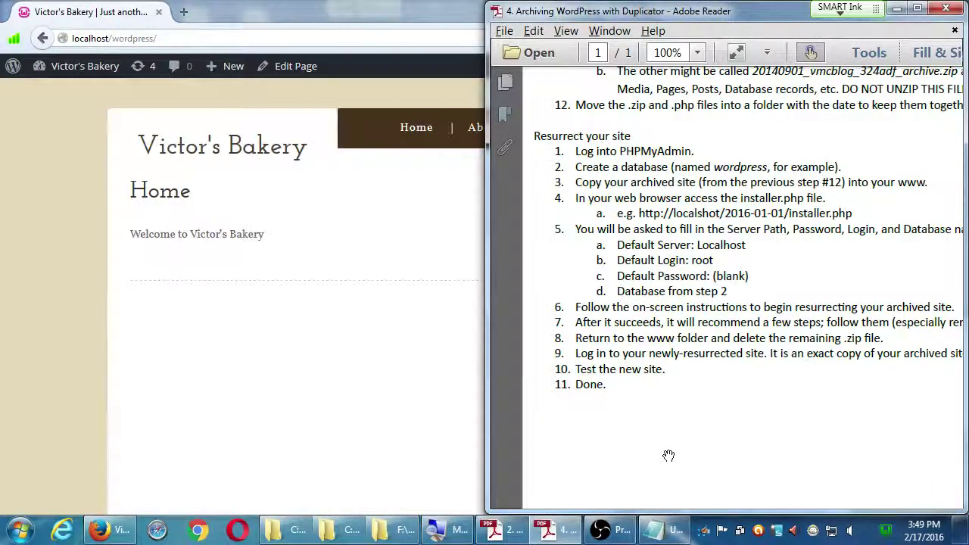
key(alt+Tab)
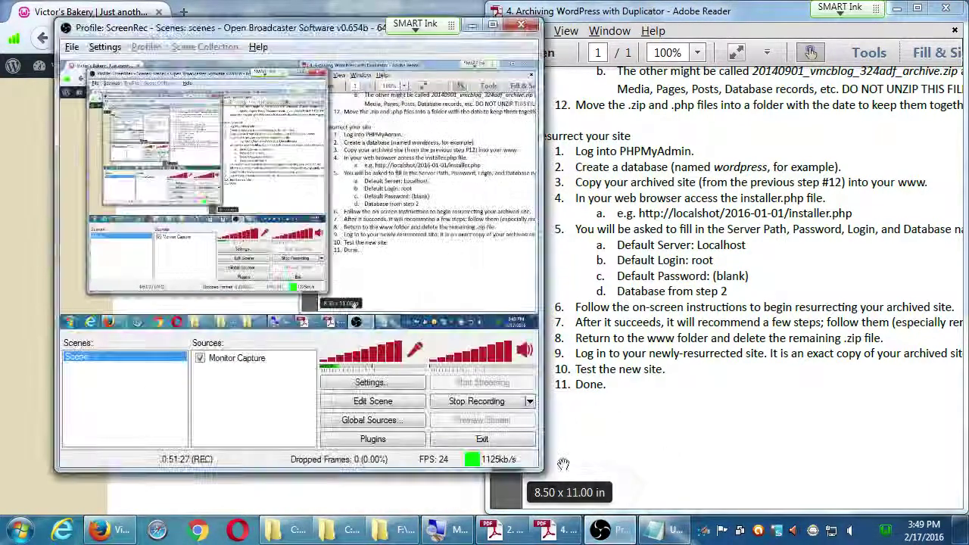